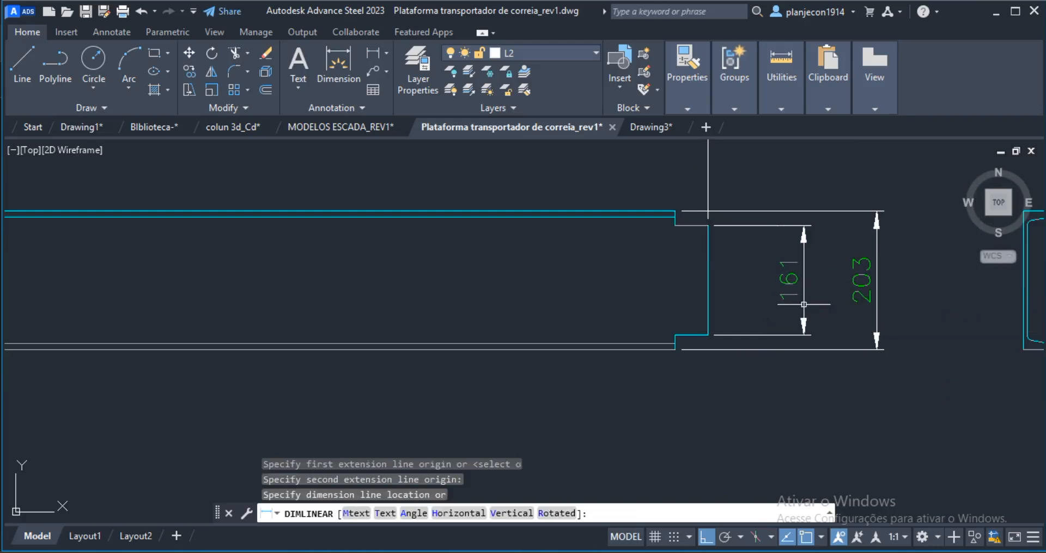
Step: Add a horizontal linear dimension below the beam for the offset between the upper and lower corners of its slanted end
{"action": "scroll", "coordinate": [607, 313], "scroll_direction": "down", "scroll_amount": 4}
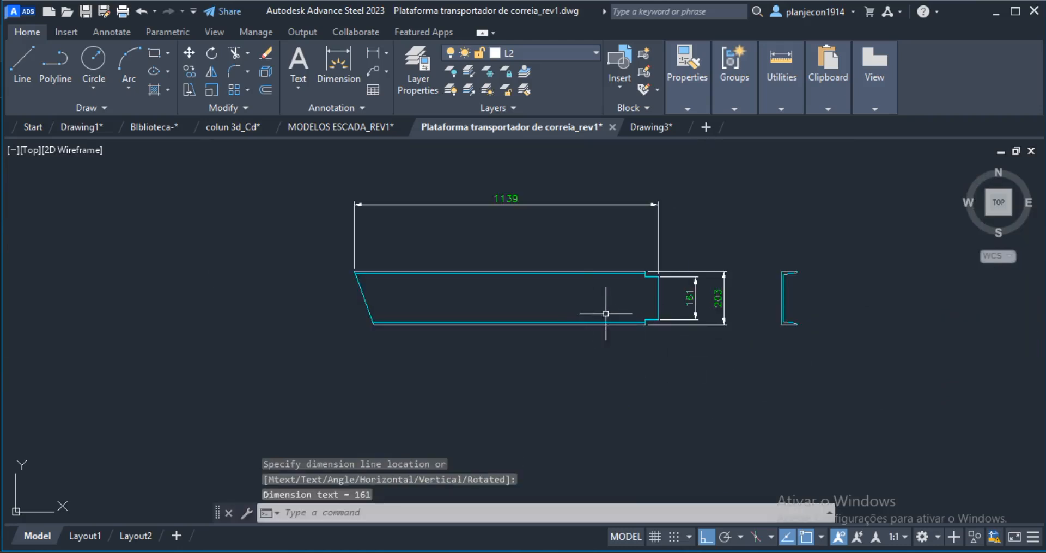
{"action": "scroll", "coordinate": [683, 279], "scroll_direction": "up", "scroll_amount": 2}
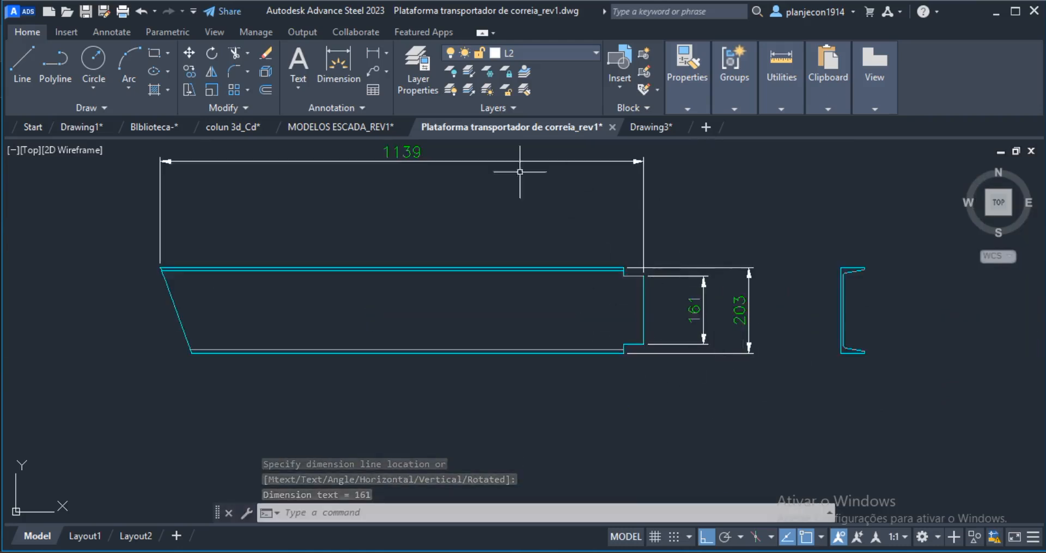
{"action": "left_click", "coordinate": [355, 68]}
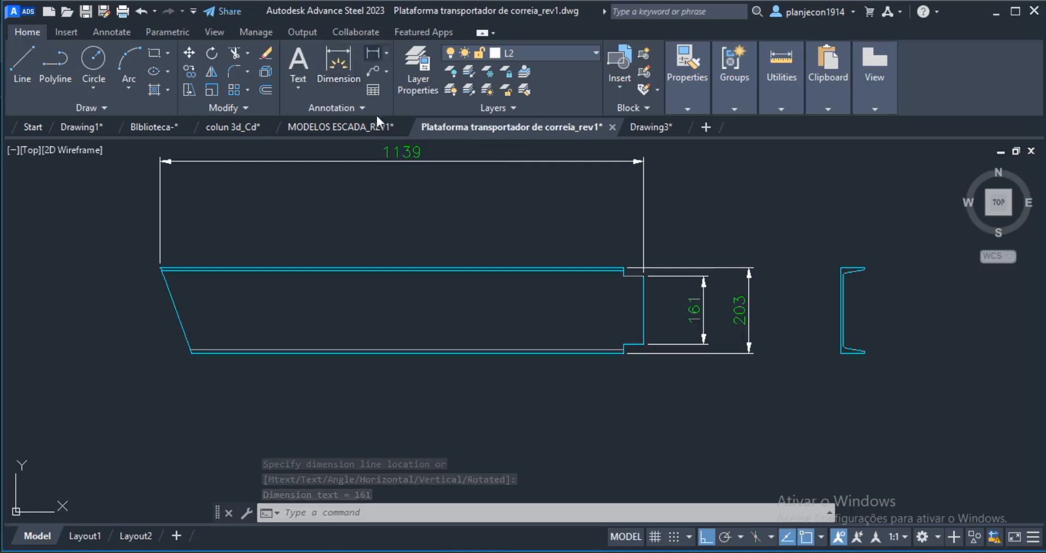
{"action": "left_click", "coordinate": [161, 267]}
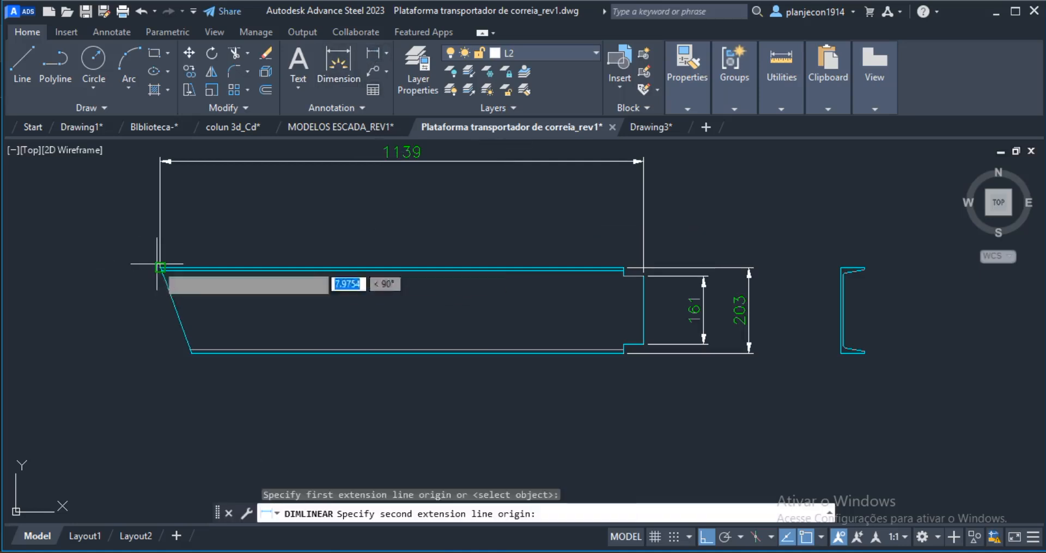
{"action": "left_click", "coordinate": [191, 352]}
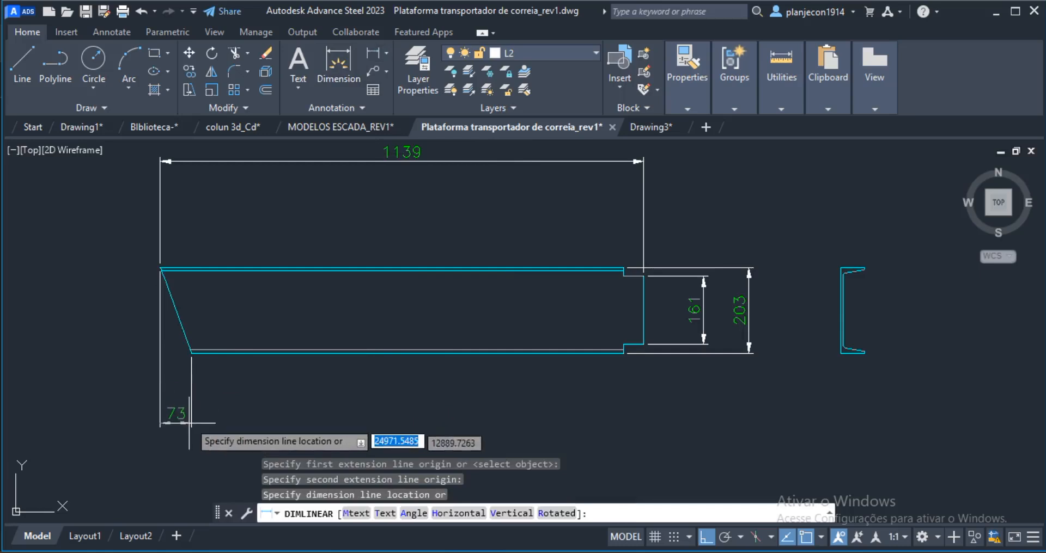
{"action": "left_click", "coordinate": [190, 415]}
{"action": "scroll", "coordinate": [367, 404], "scroll_direction": "down", "scroll_amount": 2}
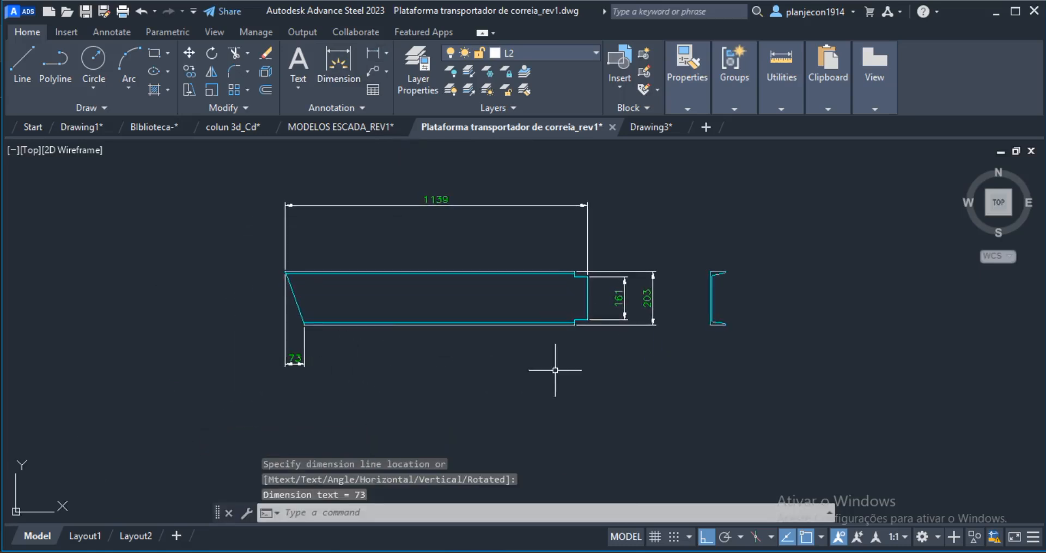
Step: Continue the slanted-end dimension along the beam's lower edge to the notched end's lower corner with DIMCONTINUE
{"action": "scroll", "coordinate": [584, 317], "scroll_direction": "up", "scroll_amount": 2}
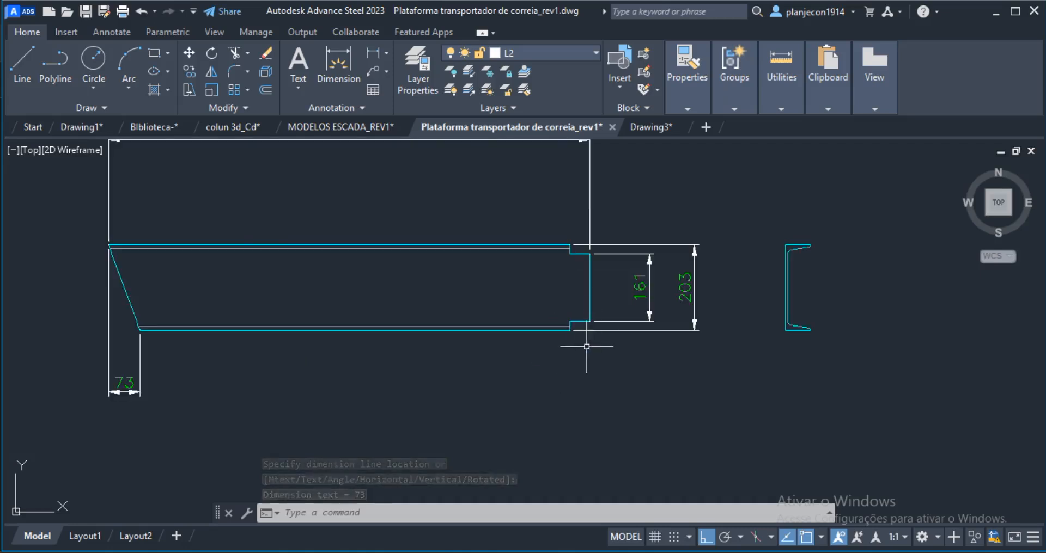
{"action": "middle_click_drag", "start_coordinate": [474, 386], "coordinate": [533, 386]}
{"action": "scroll", "coordinate": [523, 341], "scroll_direction": "down", "scroll_amount": 2}
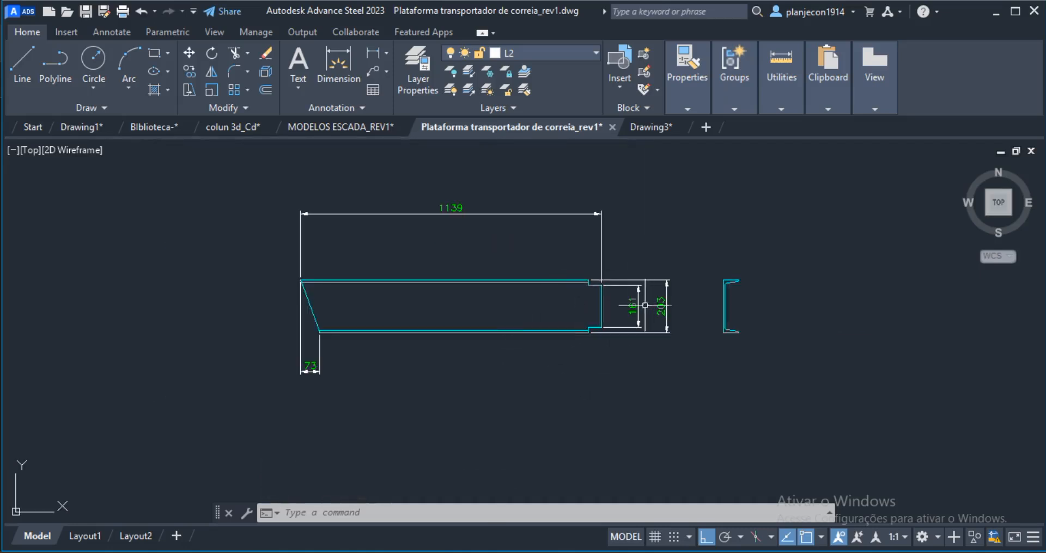
{"action": "scroll", "coordinate": [579, 361], "scroll_direction": "up", "scroll_amount": 5}
{"action": "scroll", "coordinate": [557, 358], "scroll_direction": "down", "scroll_amount": 4}
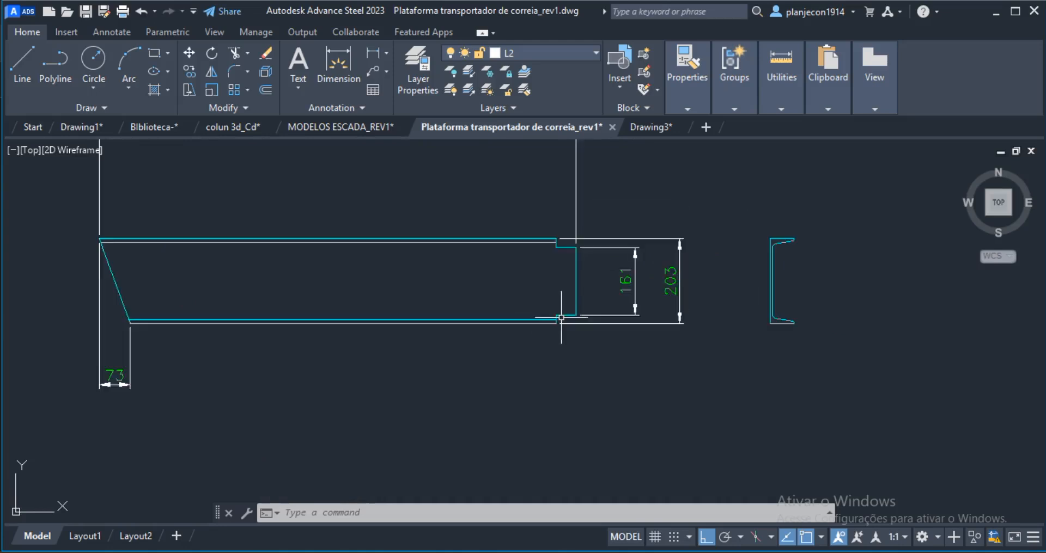
{"action": "type", "text": "dco"}
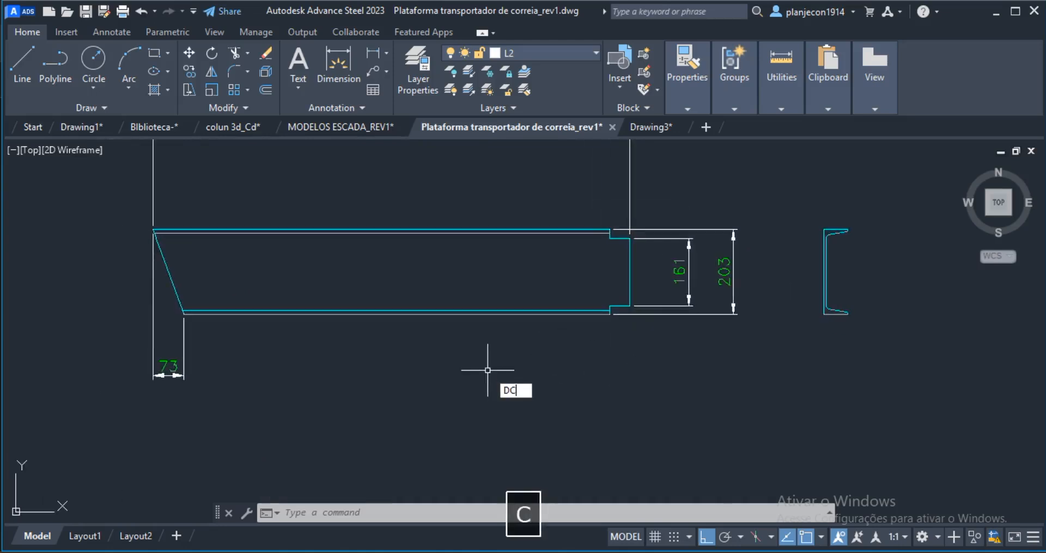
{"action": "key", "text": "Return"}
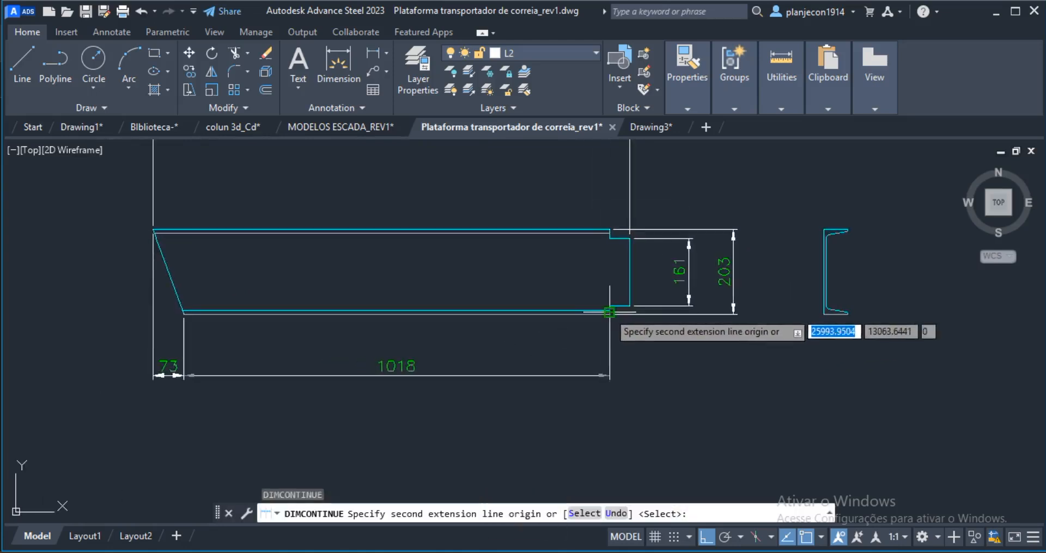
{"action": "scroll", "coordinate": [609, 312], "scroll_direction": "up", "scroll_amount": 4}
{"action": "key", "text": "Escape"}
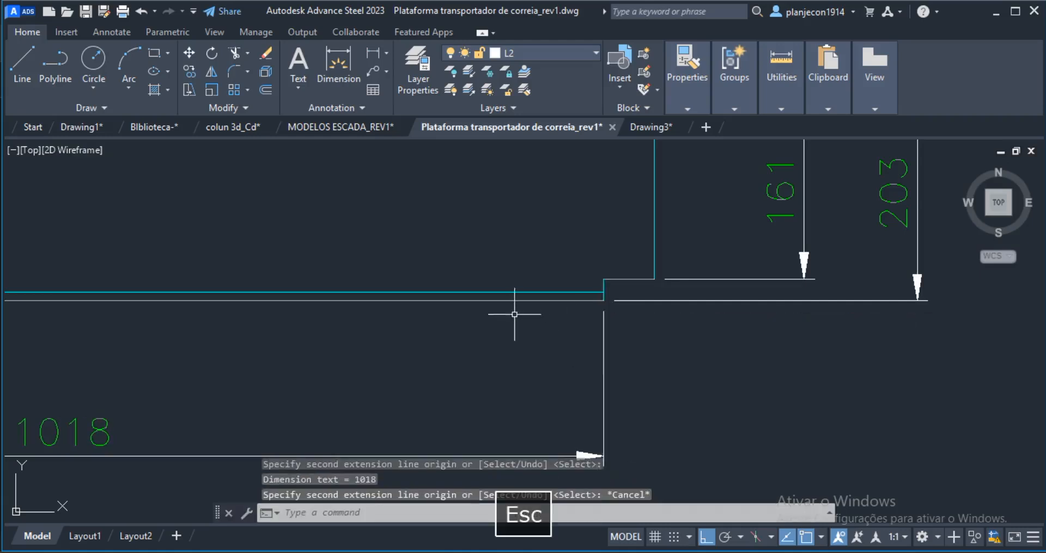
{"action": "scroll", "coordinate": [550, 376], "scroll_direction": "down", "scroll_amount": 4}
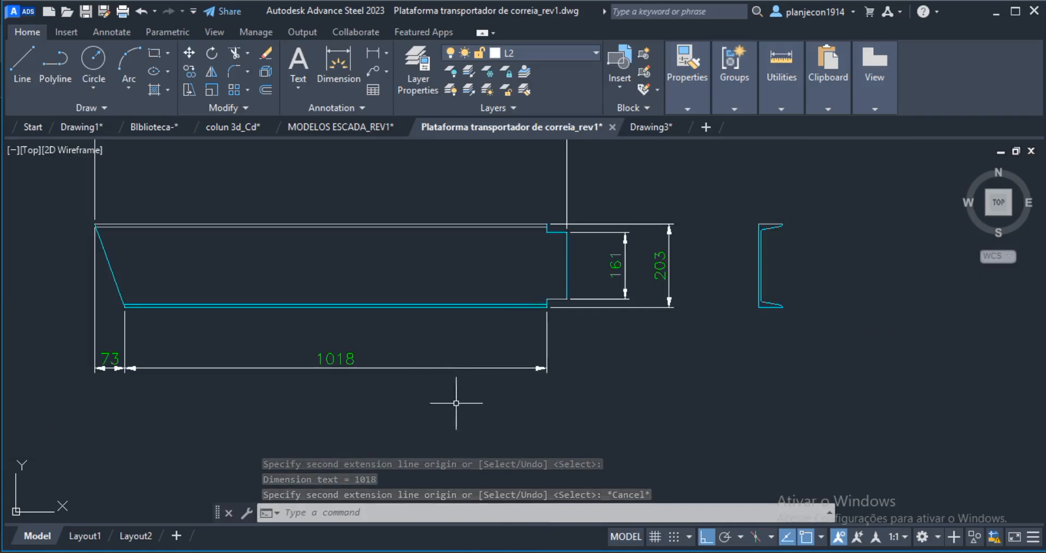
Step: Move the overall length dimension line closer to the beam's upper edge and fine-tune its offset
{"action": "scroll", "coordinate": [458, 398], "scroll_direction": "down", "scroll_amount": 4}
{"action": "scroll", "coordinate": [433, 397], "scroll_direction": "up", "scroll_amount": 4}
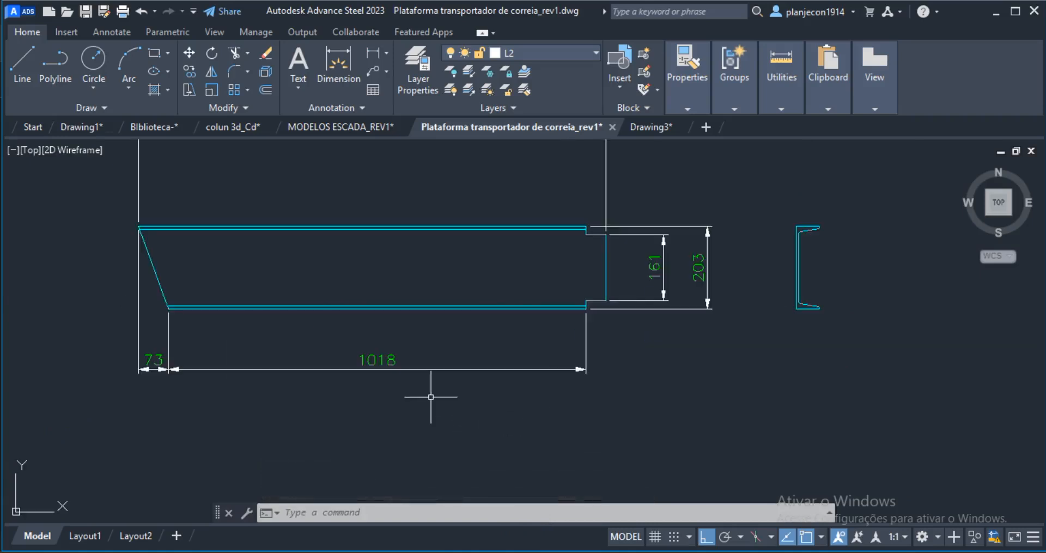
{"action": "mouse_move", "coordinate": [514, 368]}
{"action": "middle_mouse_down"}
{"action": "mouse_move", "coordinate": [507, 407]}
{"action": "mouse_move", "coordinate": [543, 428]}
{"action": "middle_mouse_up"}
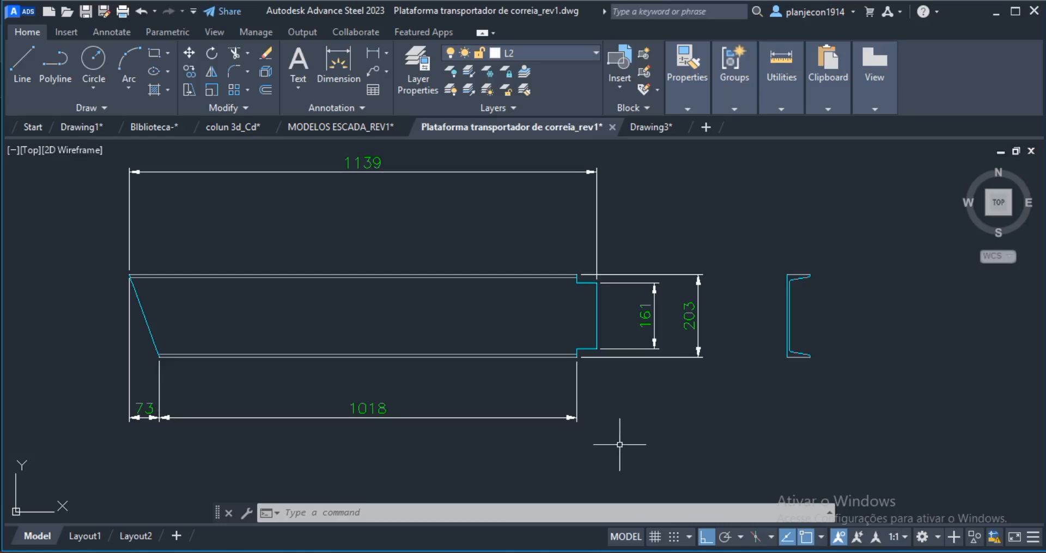
{"action": "left_click", "coordinate": [702, 260]}
{"action": "left_click", "coordinate": [566, 204]}
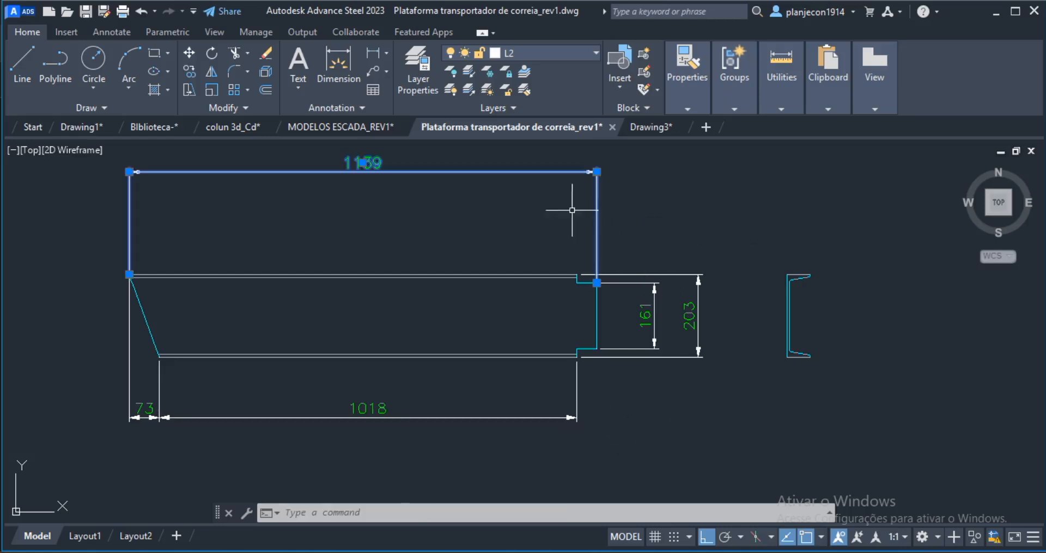
{"action": "left_click", "coordinate": [597, 172]}
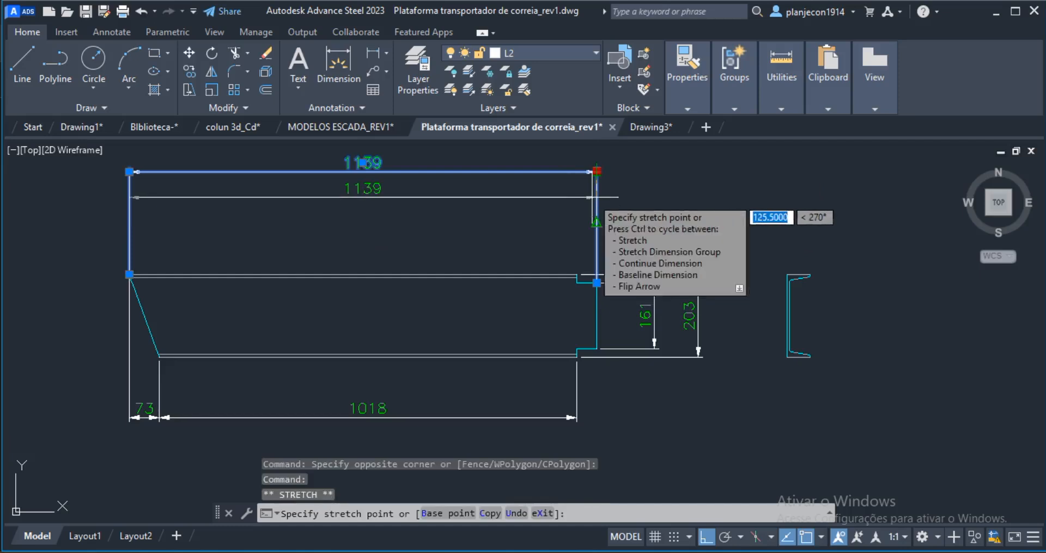
{"action": "key", "text": "Escape"}
{"action": "key", "text": "Escape"}
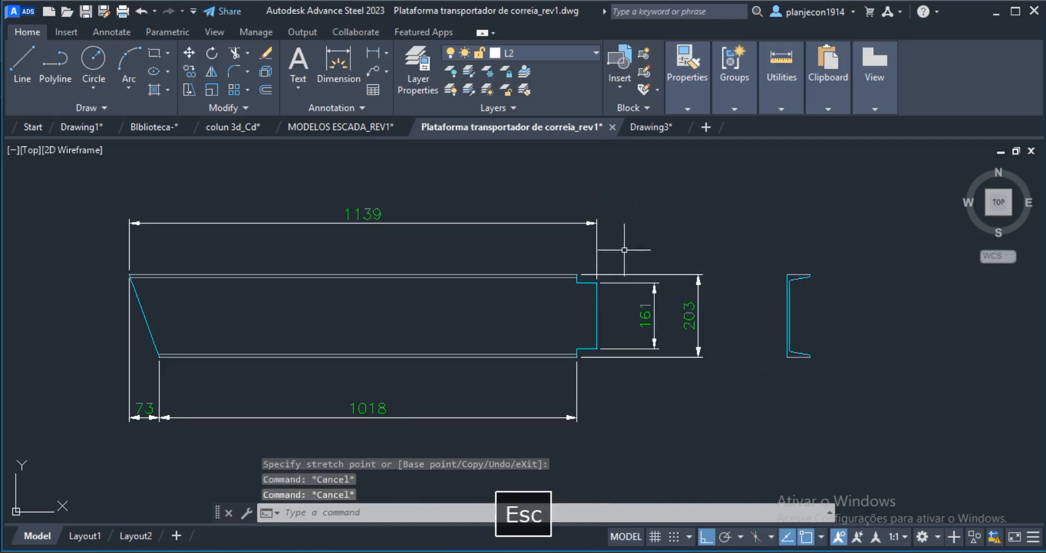
{"action": "scroll", "coordinate": [624, 252], "scroll_direction": "up", "scroll_amount": 2}
{"action": "left_click", "coordinate": [591, 272]}
{"action": "left_click", "coordinate": [581, 215]}
{"action": "left_click", "coordinate": [578, 207]}
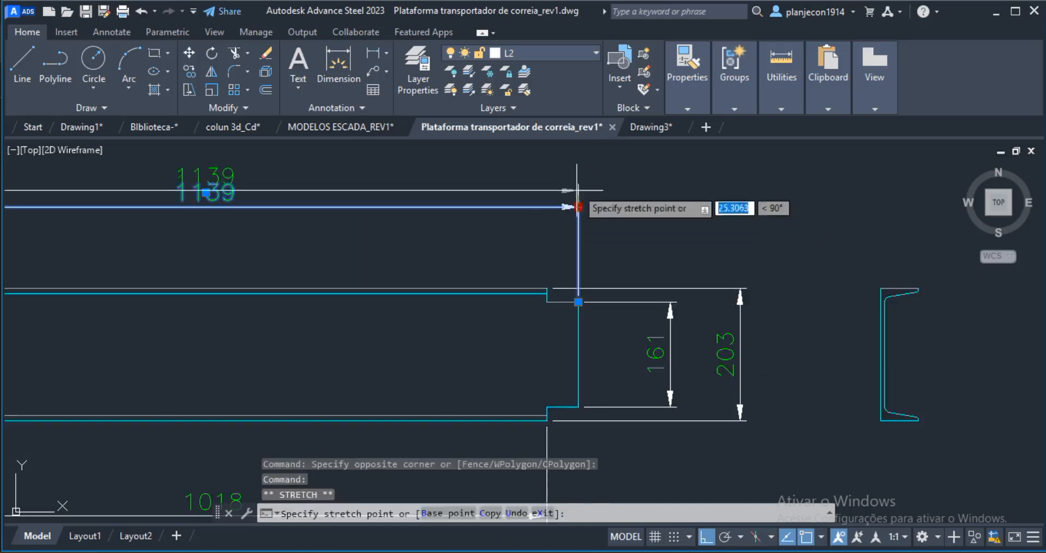
{"action": "left_click", "coordinate": [578, 186]}
{"action": "key", "text": "Escape"}
{"action": "key", "text": "Escape"}
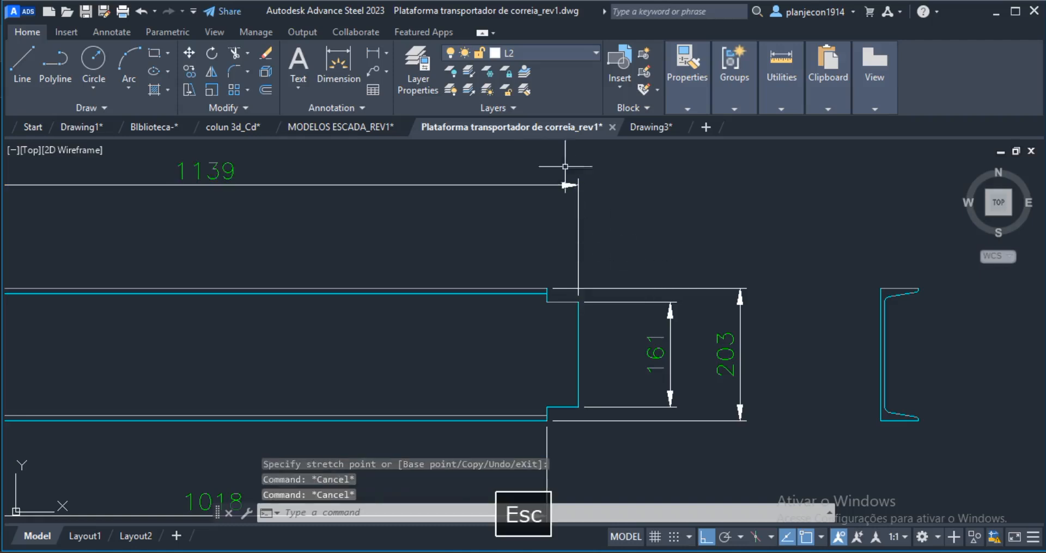
Step: Add a vertical linear dimension for the height of the upper notch, placed near the inner height dimension line
{"action": "left_click", "coordinate": [373, 53]}
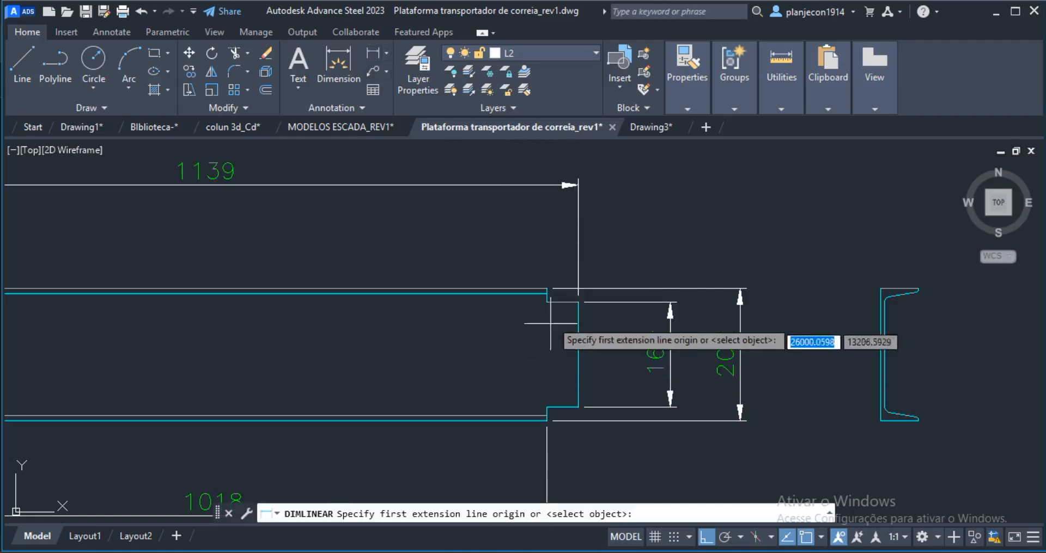
{"action": "left_click", "coordinate": [546, 294]}
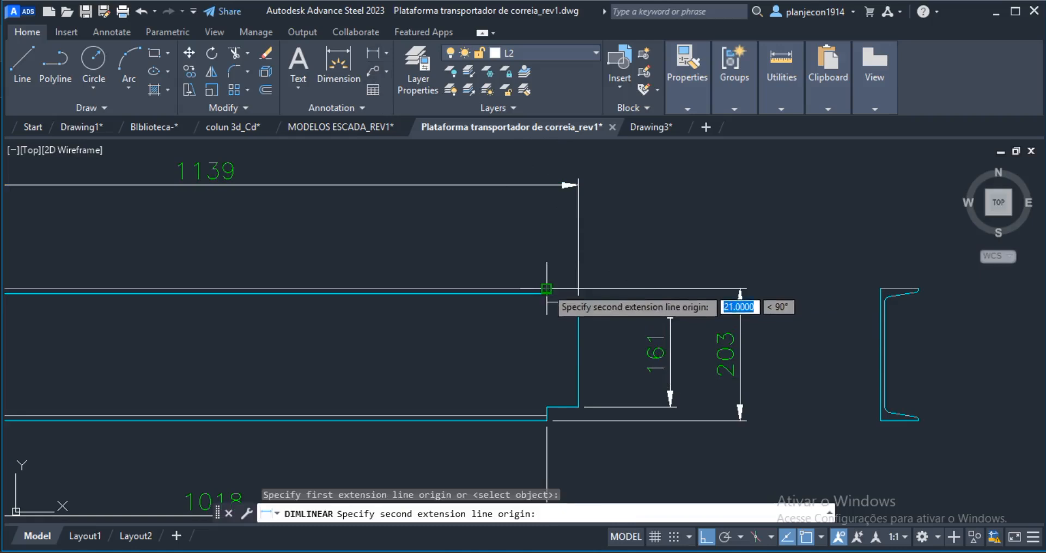
{"action": "left_click", "coordinate": [547, 288]}
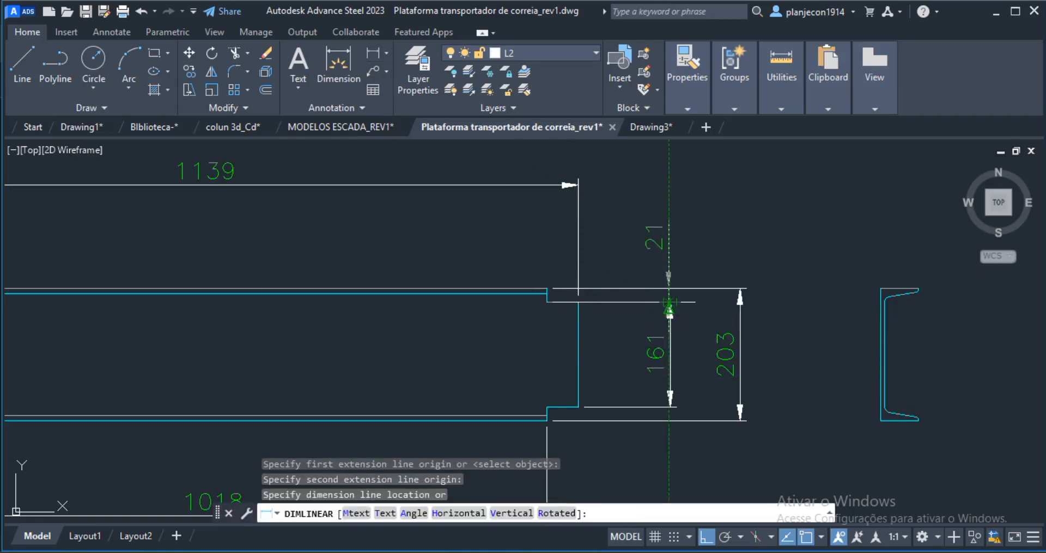
{"action": "left_click", "coordinate": [669, 308]}
{"action": "scroll", "coordinate": [603, 256], "scroll_direction": "down", "scroll_amount": 4}
{"action": "key", "text": "Escape"}
{"action": "key", "text": "Escape"}
{"action": "scroll", "coordinate": [632, 260], "scroll_direction": "up", "scroll_amount": 6}
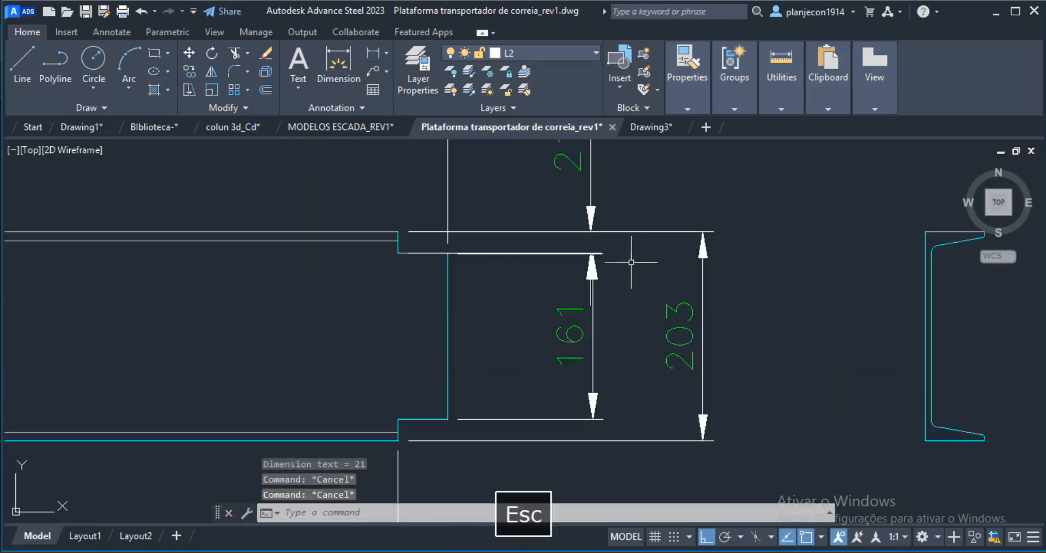
Step: Align the upper notch's dimension line with the inner height dimension by stretching it onto that dimension's arrow tip
{"action": "scroll", "coordinate": [617, 257], "scroll_direction": "up", "scroll_amount": 10}
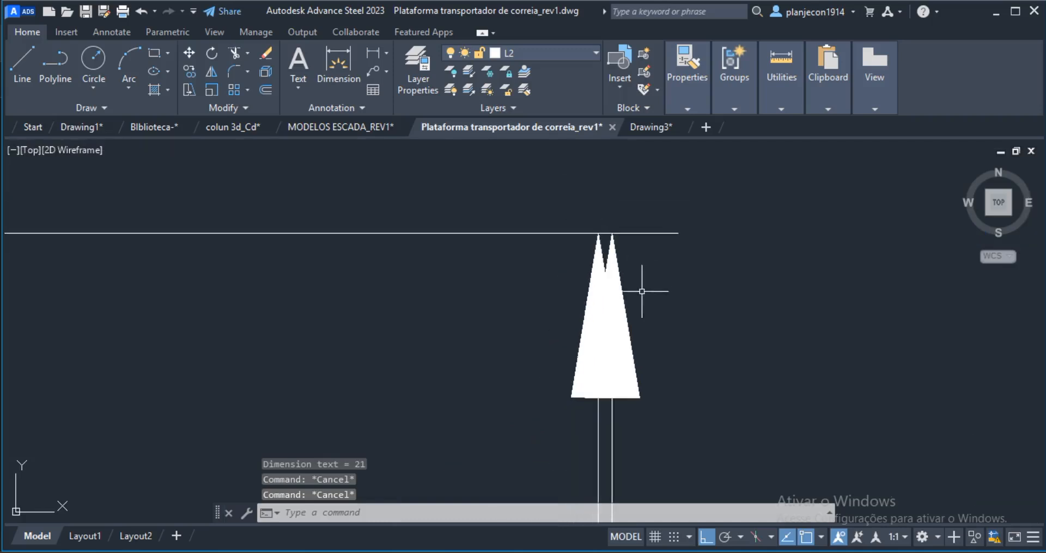
{"action": "left_click", "coordinate": [588, 250]}
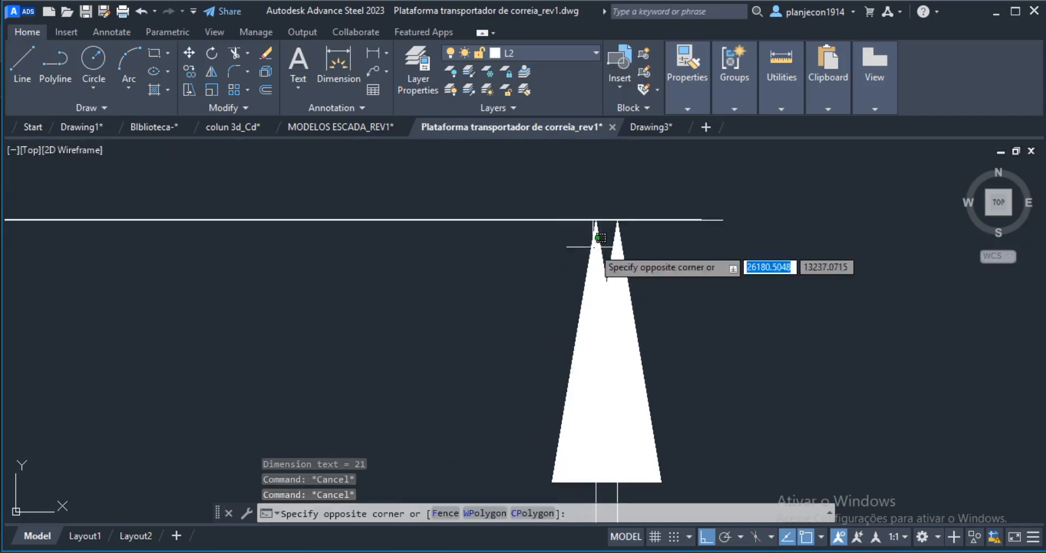
{"action": "left_click", "coordinate": [596, 219]}
{"action": "scroll", "coordinate": [509, 275], "scroll_direction": "down", "scroll_amount": 8}
{"action": "key", "text": "Escape"}
{"action": "key", "text": "Escape"}
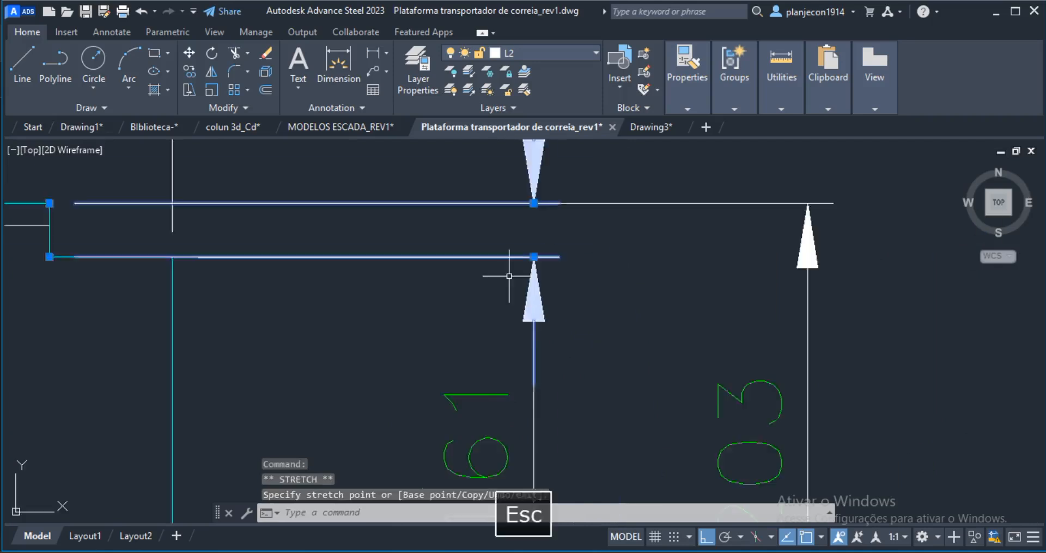
{"action": "scroll", "coordinate": [532, 266], "scroll_direction": "up", "scroll_amount": 3}
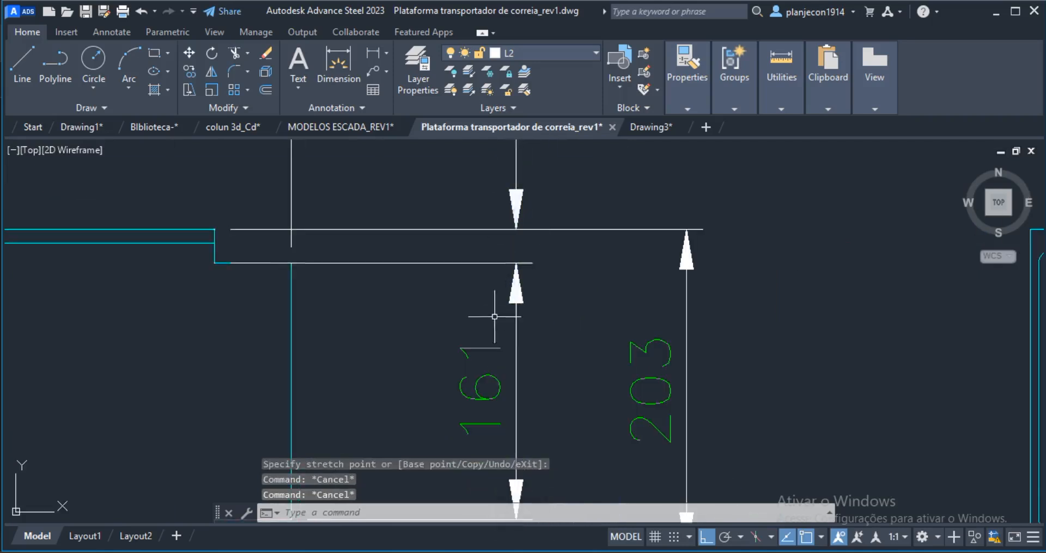
{"action": "scroll", "coordinate": [516, 332], "scroll_direction": "down", "scroll_amount": 3}
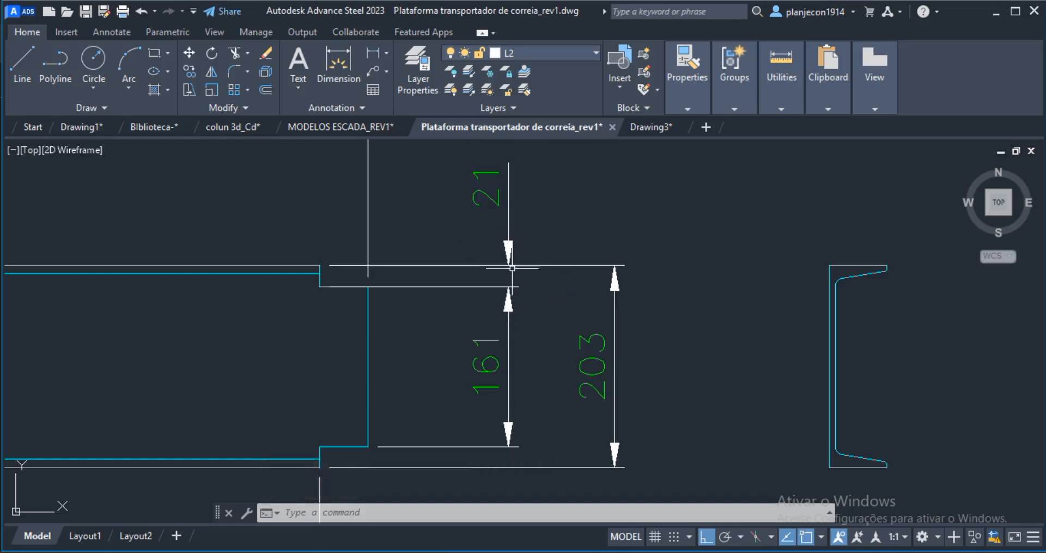
Step: Turn on the forced dimension line for the upper notch's 21 height dimension in its Fit properties
{"action": "scroll", "coordinate": [487, 316], "scroll_direction": "down", "scroll_amount": 2}
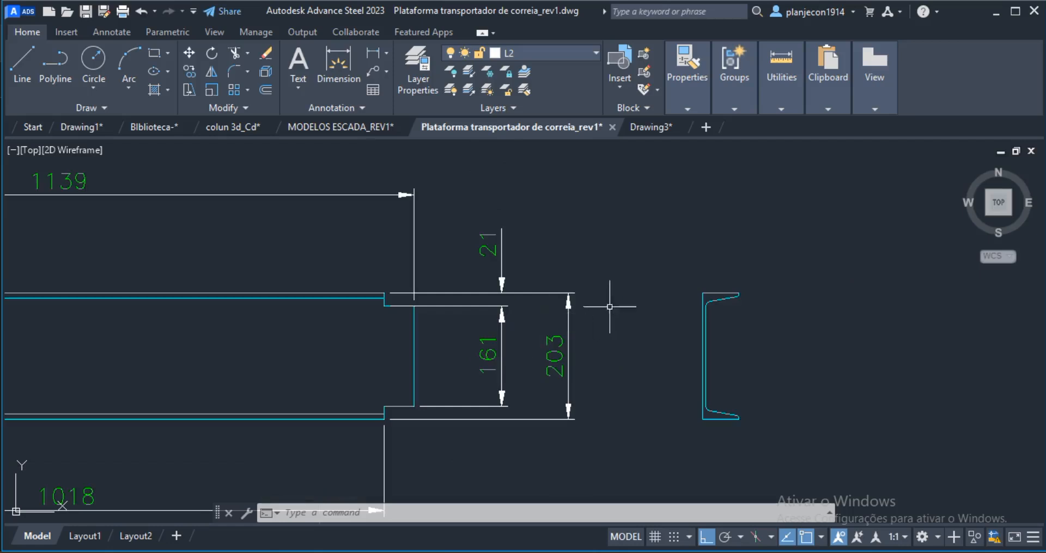
{"action": "scroll", "coordinate": [570, 254], "scroll_direction": "up", "scroll_amount": 2}
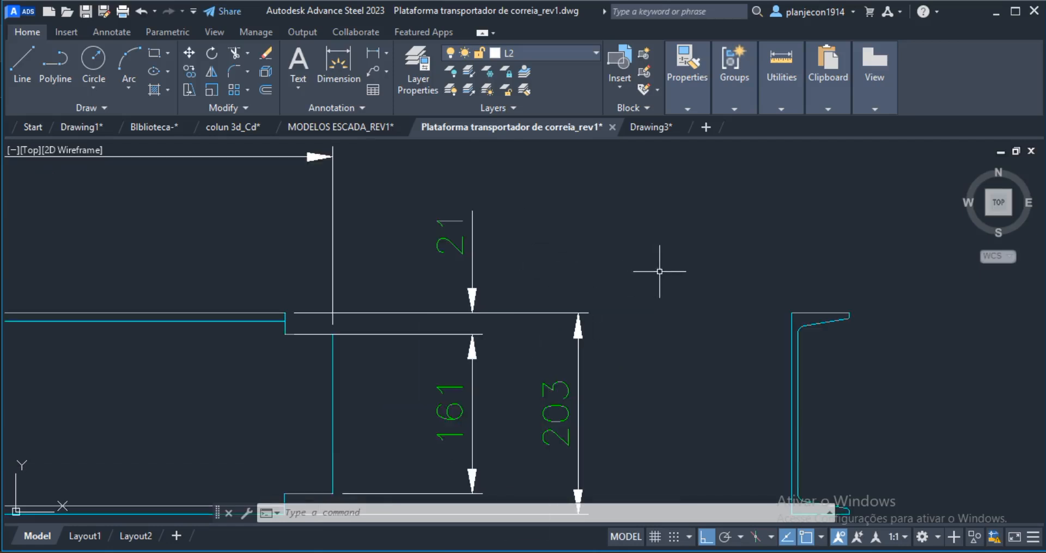
{"action": "type", "text": "MO"}
{"action": "key", "text": "Return"}
{"action": "left_click", "coordinate": [550, 236]}
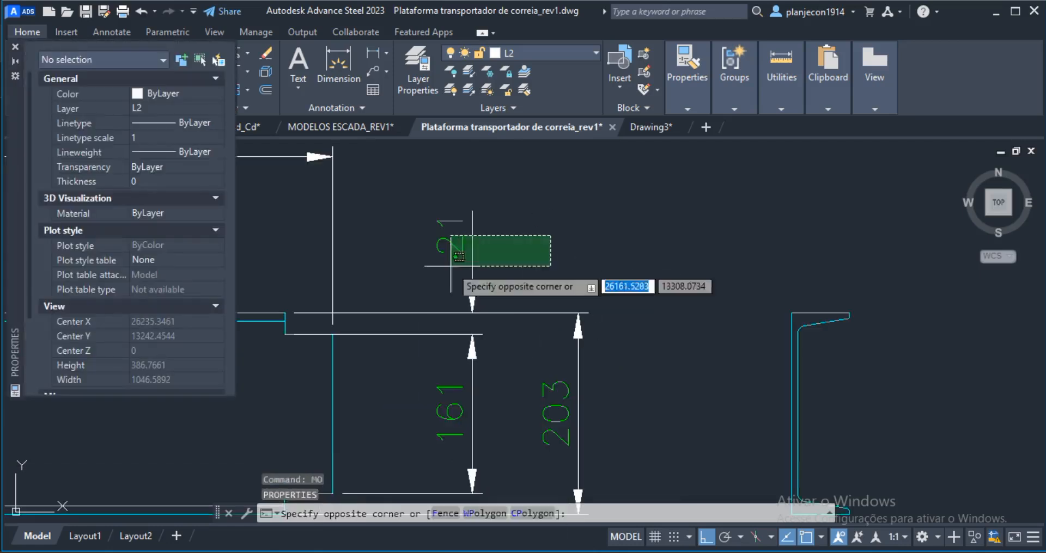
{"action": "left_click", "coordinate": [461, 256]}
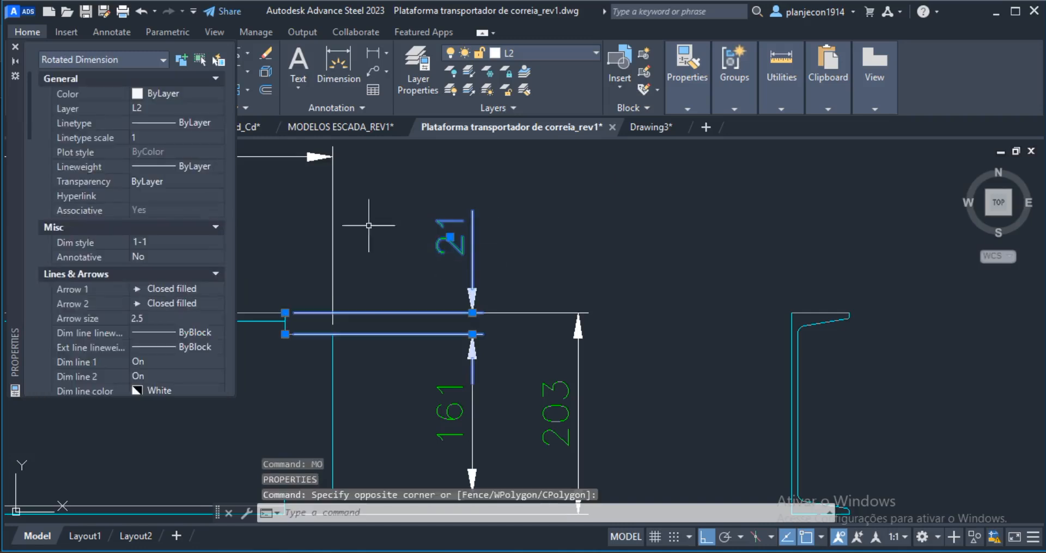
{"action": "scroll", "coordinate": [108, 253], "scroll_direction": "down", "scroll_amount": 15}
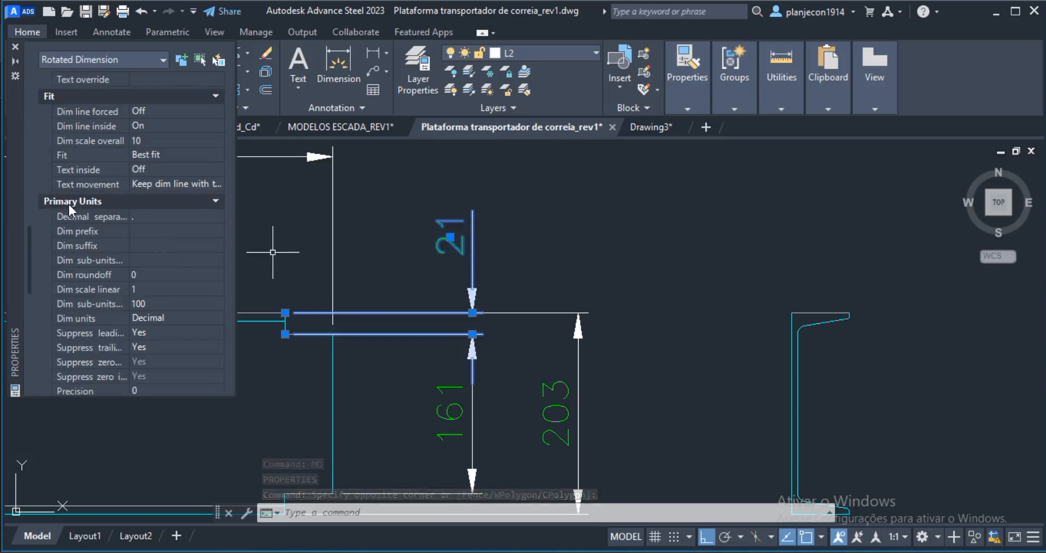
{"action": "left_click", "coordinate": [146, 111]}
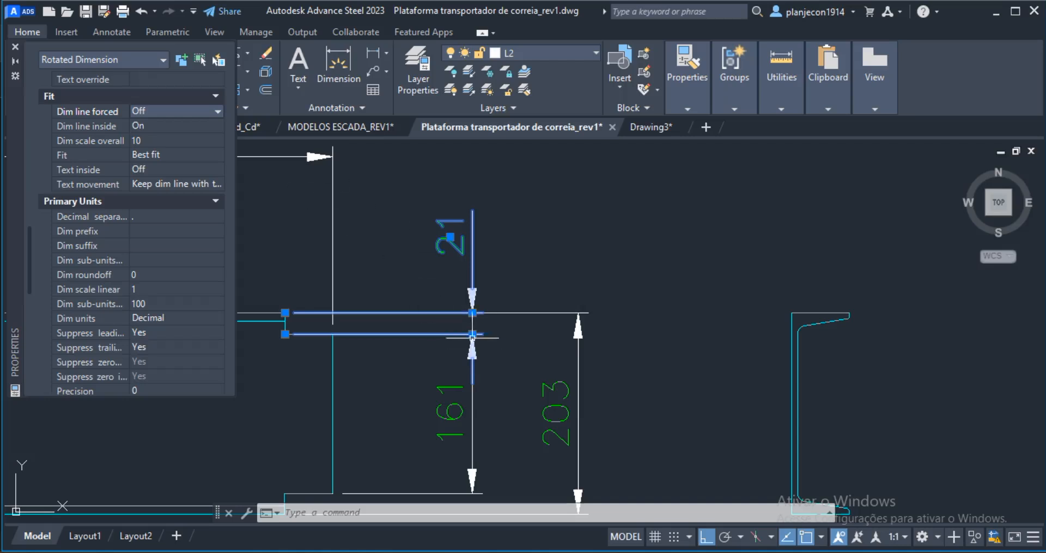
{"action": "left_click", "coordinate": [180, 113]}
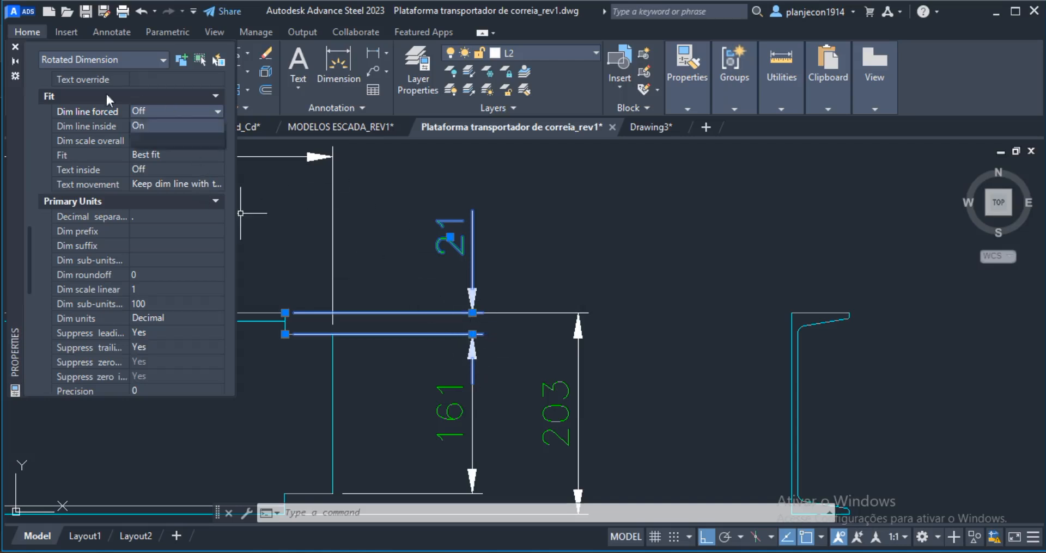
{"action": "left_click", "coordinate": [138, 127]}
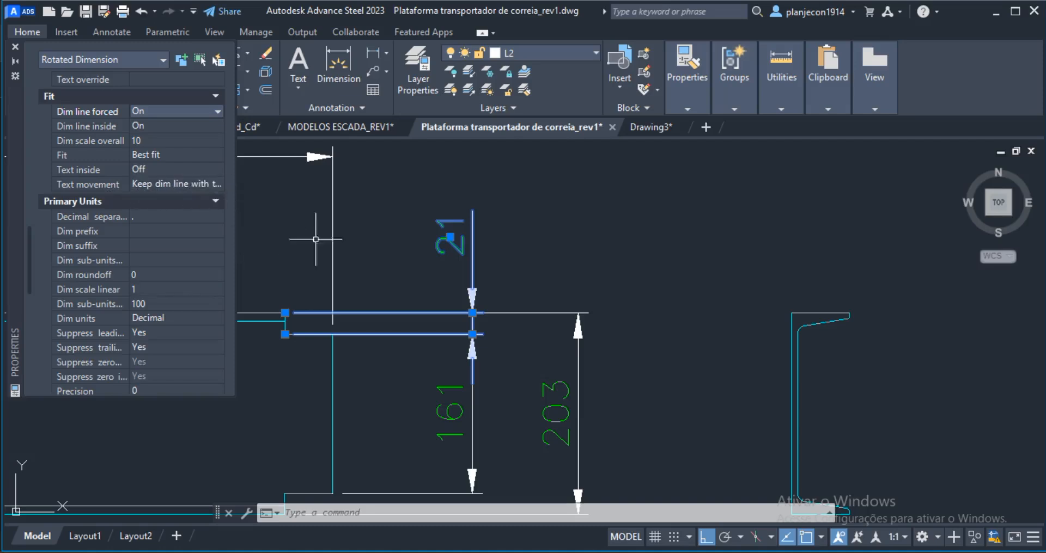
{"action": "left_click", "coordinate": [15, 47]}
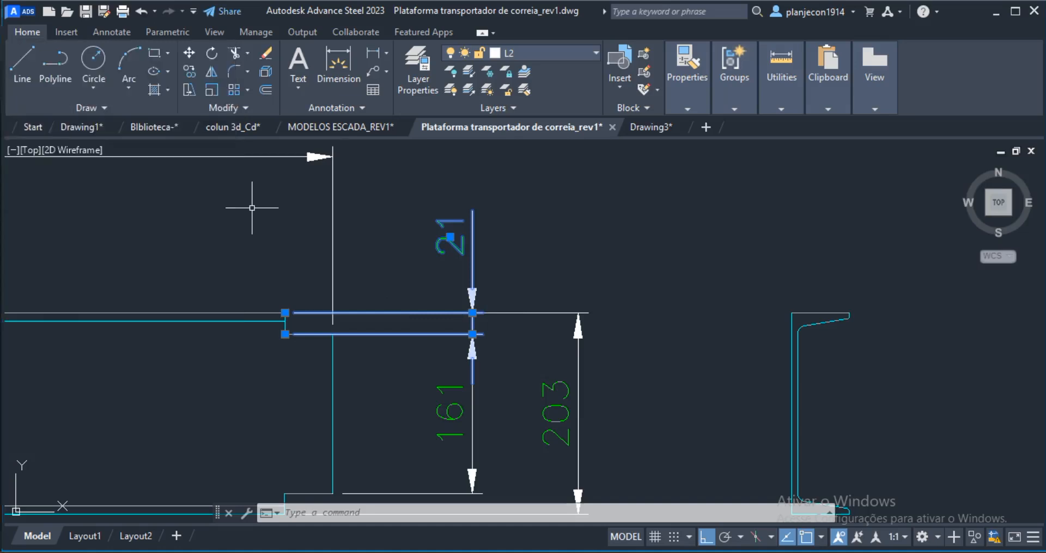
{"action": "key", "text": "Escape"}
{"action": "key", "text": "Escape"}
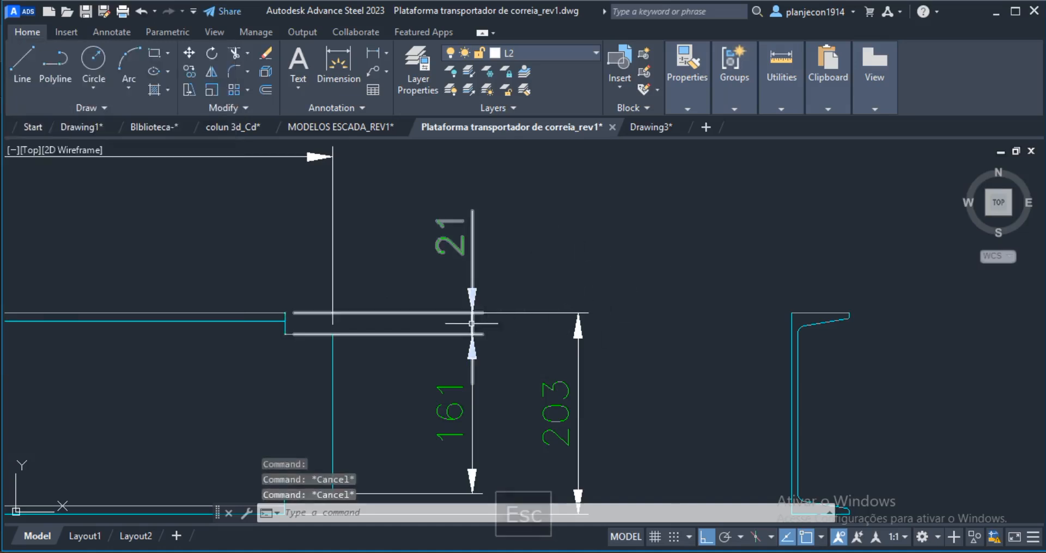
Step: Look over the drawing sheets to locate the item callouts around the stair and platform views on the general arrangement sheet
{"action": "scroll", "coordinate": [592, 235], "scroll_direction": "down", "scroll_amount": 4}
{"action": "middle_click_drag", "start_coordinate": [608, 403], "coordinate": [679, 402]}
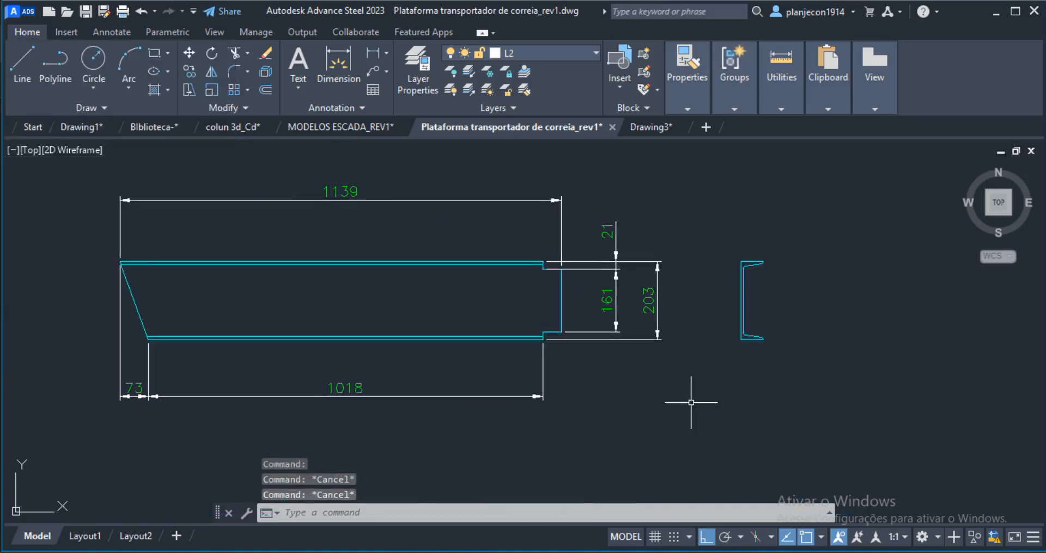
{"action": "scroll", "coordinate": [644, 376], "scroll_direction": "down", "scroll_amount": 2}
{"action": "mouse_move", "coordinate": [604, 379]}
{"action": "middle_mouse_down"}
{"action": "mouse_move", "coordinate": [533, 387]}
{"action": "mouse_move", "coordinate": [521, 355]}
{"action": "middle_mouse_up"}
{"action": "scroll", "coordinate": [588, 305], "scroll_direction": "down", "scroll_amount": 3}
{"action": "mouse_move", "coordinate": [367, 312]}
{"action": "middle_mouse_down"}
{"action": "mouse_move", "coordinate": [512, 237]}
{"action": "mouse_move", "coordinate": [588, 269]}
{"action": "middle_mouse_up"}
{"action": "scroll", "coordinate": [521, 232], "scroll_direction": "down", "scroll_amount": 3}
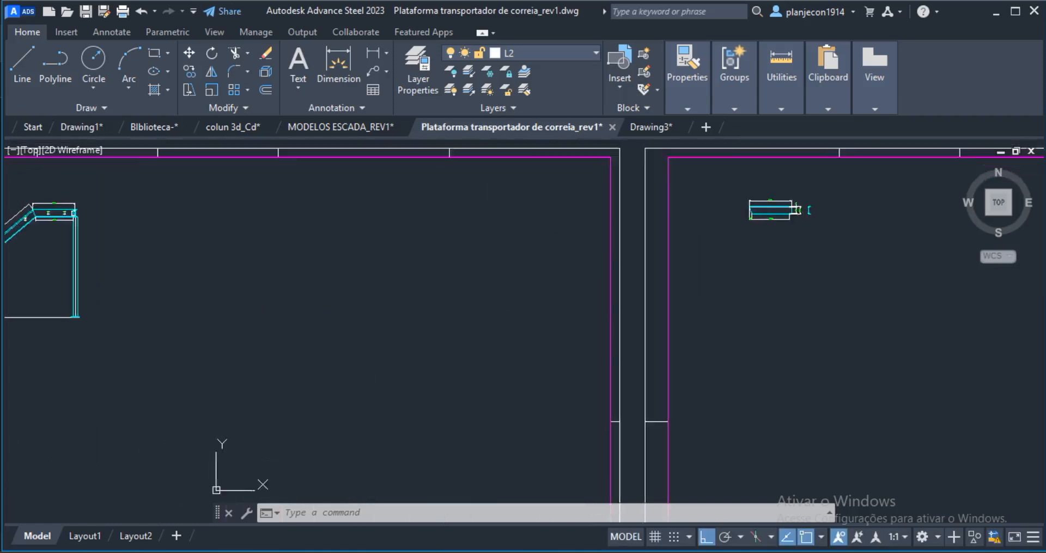
{"action": "scroll", "coordinate": [569, 269], "scroll_direction": "down", "scroll_amount": 3}
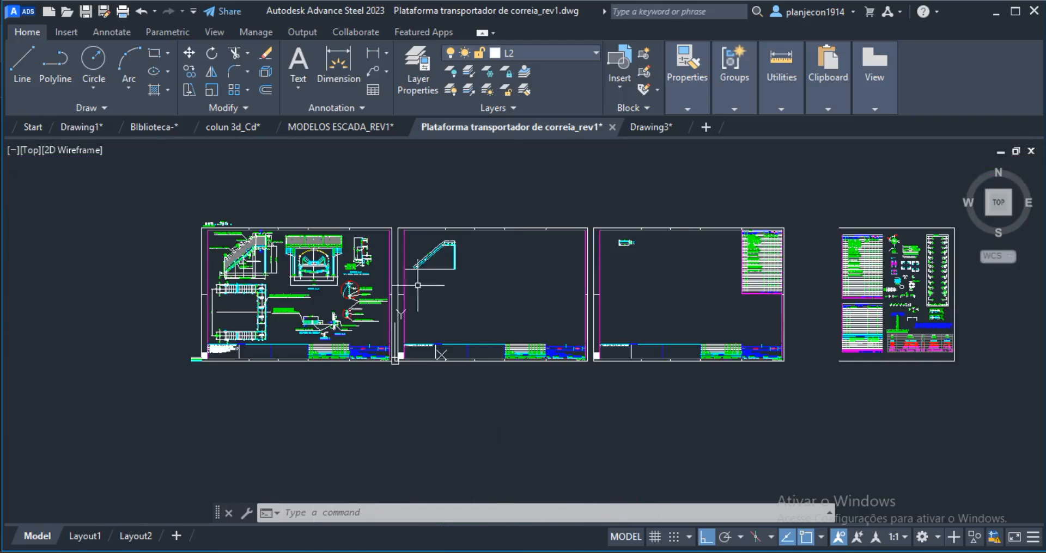
{"action": "scroll", "coordinate": [641, 245], "scroll_direction": "up", "scroll_amount": 4}
{"action": "scroll", "coordinate": [649, 271], "scroll_direction": "down", "scroll_amount": 2}
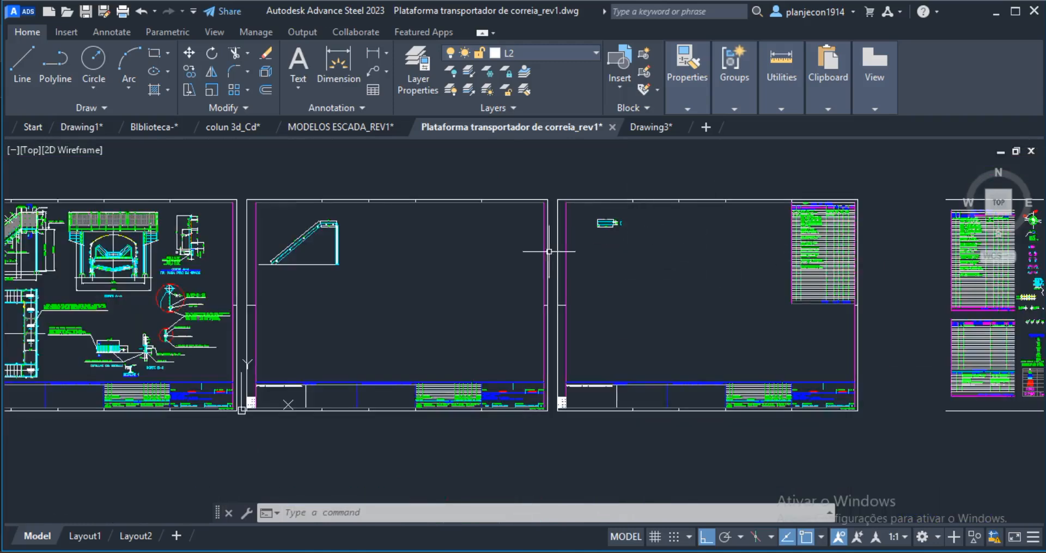
{"action": "middle_click_drag", "start_coordinate": [275, 278], "coordinate": [534, 275]}
{"action": "scroll", "coordinate": [366, 279], "scroll_direction": "up", "scroll_amount": 3}
{"action": "middle_click_drag", "start_coordinate": [381, 281], "coordinate": [523, 287]}
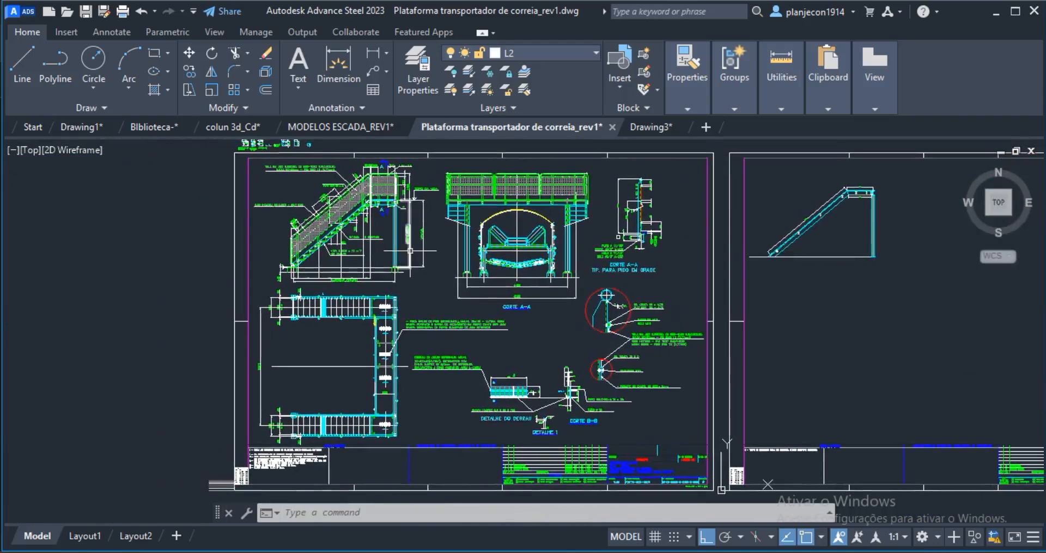
Step: Copy the item 2 leader callout from the general arrangement sheet to the space below the channel beam detail, using polar tracking instead of ortho
{"action": "type", "text": "c"}
{"action": "key", "text": "Return"}
{"action": "scroll", "coordinate": [394, 198], "scroll_direction": "up", "scroll_amount": 5}
{"action": "scroll", "coordinate": [432, 244], "scroll_direction": "up", "scroll_amount": 5}
{"action": "left_click", "coordinate": [392, 168]}
{"action": "left_click", "coordinate": [238, 227]}
{"action": "key", "text": "Return"}
{"action": "left_click", "coordinate": [262, 241]}
{"action": "scroll", "coordinate": [158, 204], "scroll_direction": "down", "scroll_amount": 4}
{"action": "scroll", "coordinate": [166, 195], "scroll_direction": "down", "scroll_amount": 4}
{"action": "scroll", "coordinate": [490, 218], "scroll_direction": "down", "scroll_amount": 2}
{"action": "scroll", "coordinate": [518, 222], "scroll_direction": "up", "scroll_amount": 2}
{"action": "mouse_move", "coordinate": [518, 229]}
{"action": "middle_mouse_down"}
{"action": "mouse_move", "coordinate": [543, 306]}
{"action": "mouse_move", "coordinate": [538, 352]}
{"action": "middle_mouse_up"}
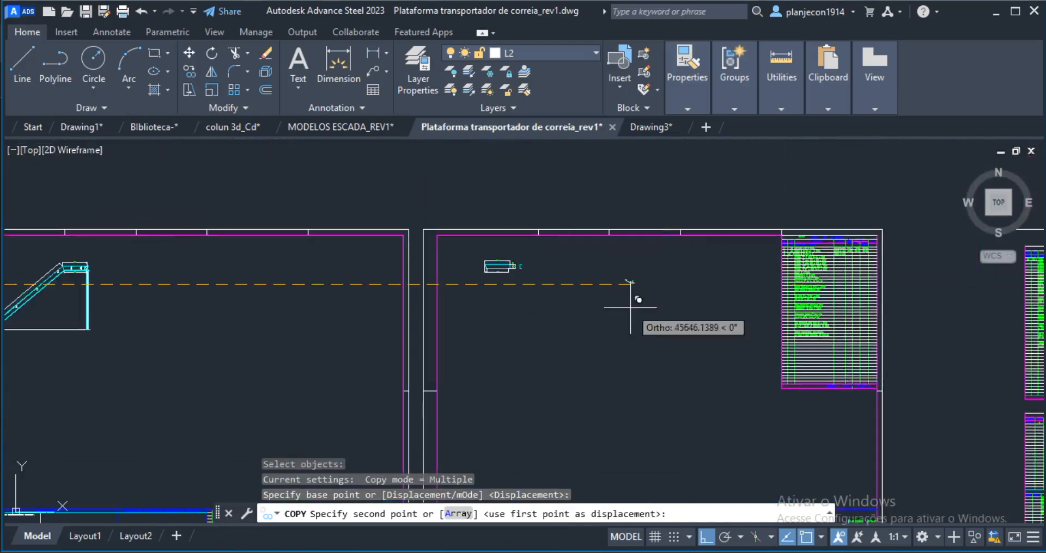
{"action": "scroll", "coordinate": [562, 327], "scroll_direction": "up", "scroll_amount": 5}
{"action": "left_click", "coordinate": [723, 538]}
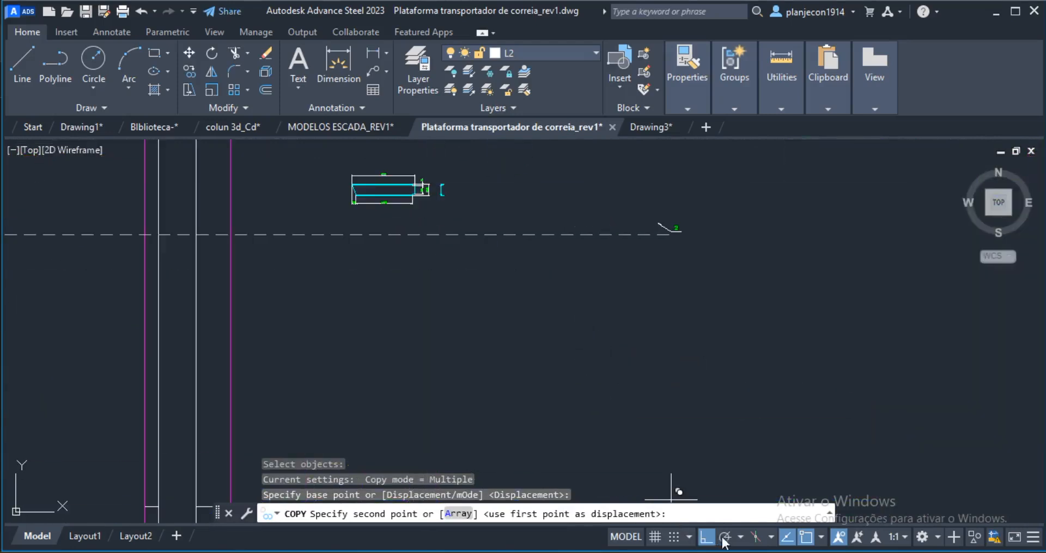
{"action": "left_click", "coordinate": [436, 226]}
{"action": "key", "text": "Escape"}
Step: Move the copied item 2 callout so its arrow tip reaches the beam's lower edge near the notched end
{"action": "scroll", "coordinate": [429, 212], "scroll_direction": "up", "scroll_amount": 10}
{"action": "scroll", "coordinate": [500, 294], "scroll_direction": "down", "scroll_amount": 4}
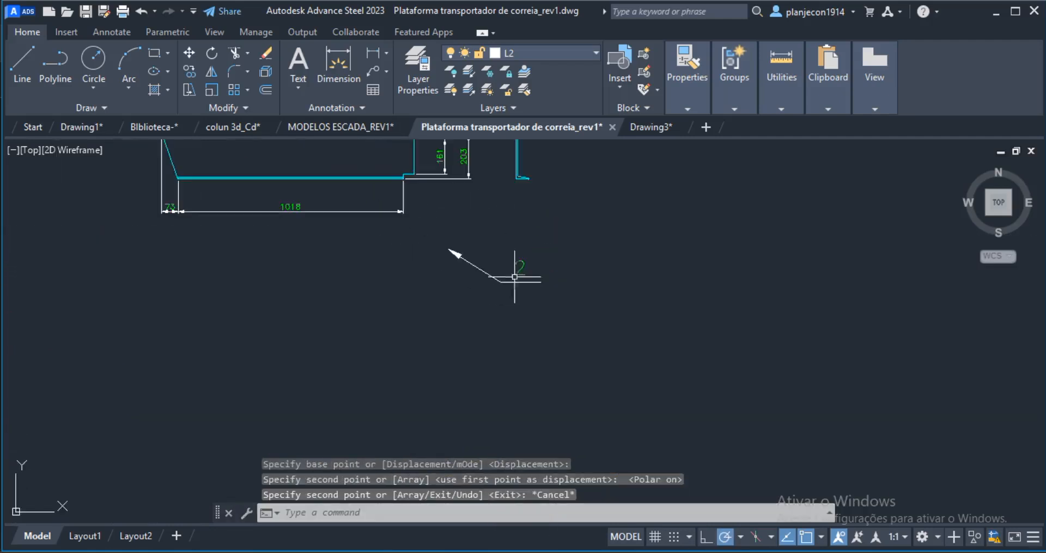
{"action": "type", "text": "m"}
{"action": "key", "text": "space"}
{"action": "left_click", "coordinate": [584, 238]}
{"action": "left_click", "coordinate": [399, 340]}
{"action": "key", "text": "space"}
{"action": "left_click", "coordinate": [444, 248]}
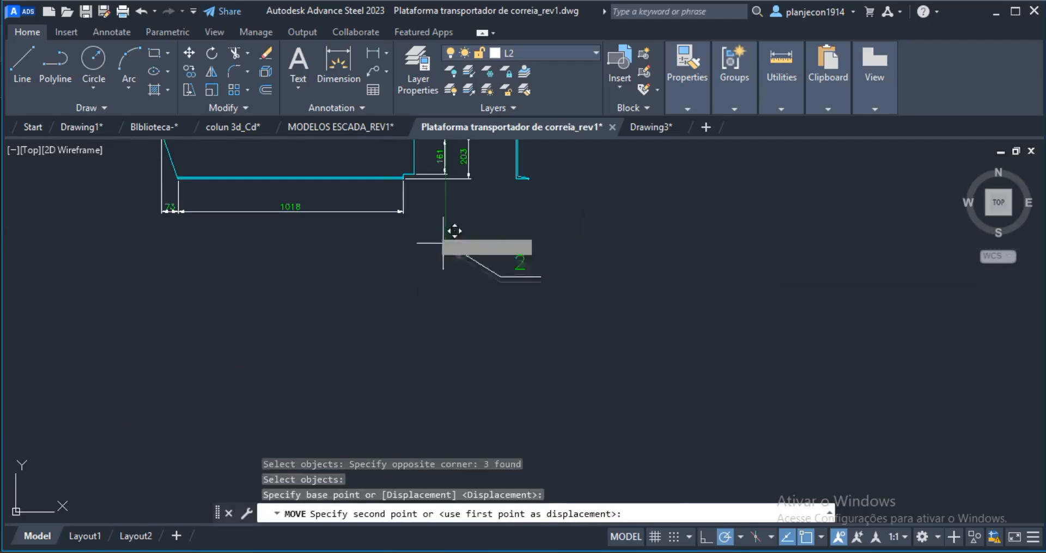
{"action": "scroll", "coordinate": [408, 164], "scroll_direction": "up", "scroll_amount": 5}
{"action": "left_click", "coordinate": [439, 205]}
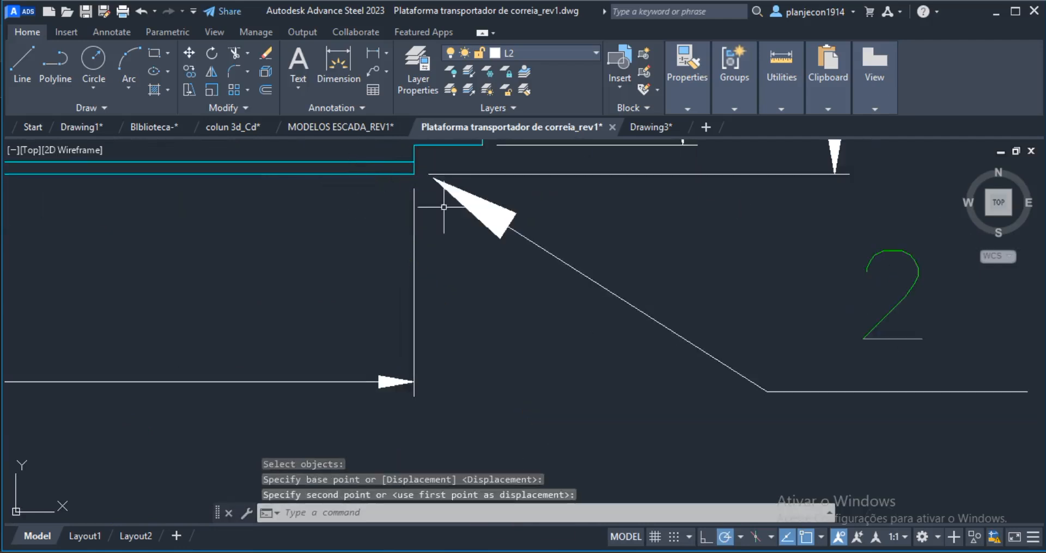
Step: Shift the item 2 callout horizontally along the lower edge so its arrow points inside the beam's length
{"action": "scroll", "coordinate": [441, 212], "scroll_direction": "down", "scroll_amount": 4}
{"action": "key", "text": "space"}
{"action": "left_click", "coordinate": [638, 245]}
{"action": "left_click", "coordinate": [489, 342]}
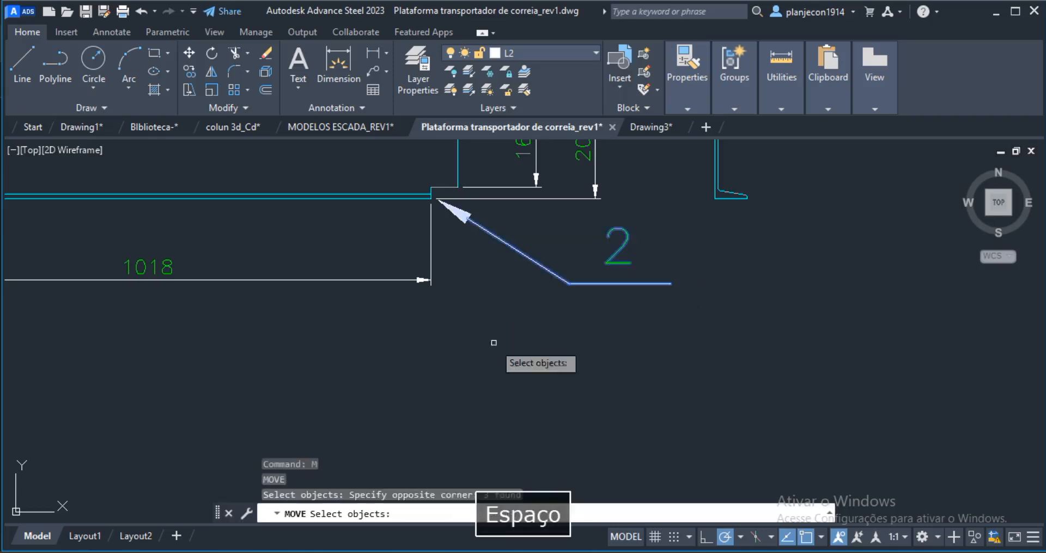
{"action": "key", "text": "space"}
{"action": "left_click", "coordinate": [493, 342]}
{"action": "left_click", "coordinate": [399, 342]}
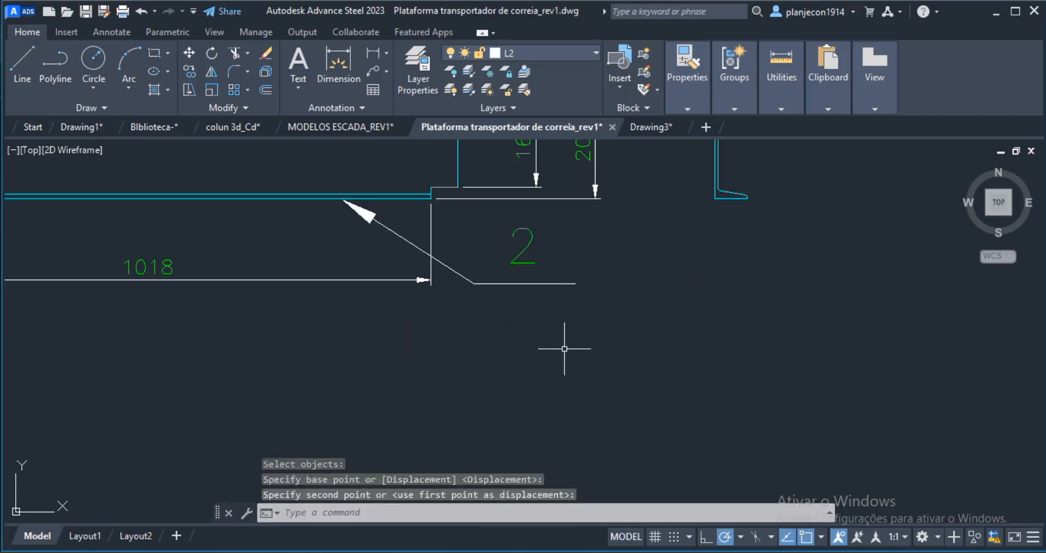
Step: Stretch the item 2 leader's number and landing down and away from the beam, keeping the arrow tip in place
{"action": "key", "text": "alt+space"}
{"action": "type", "text": "S"}
{"action": "key", "text": "space"}
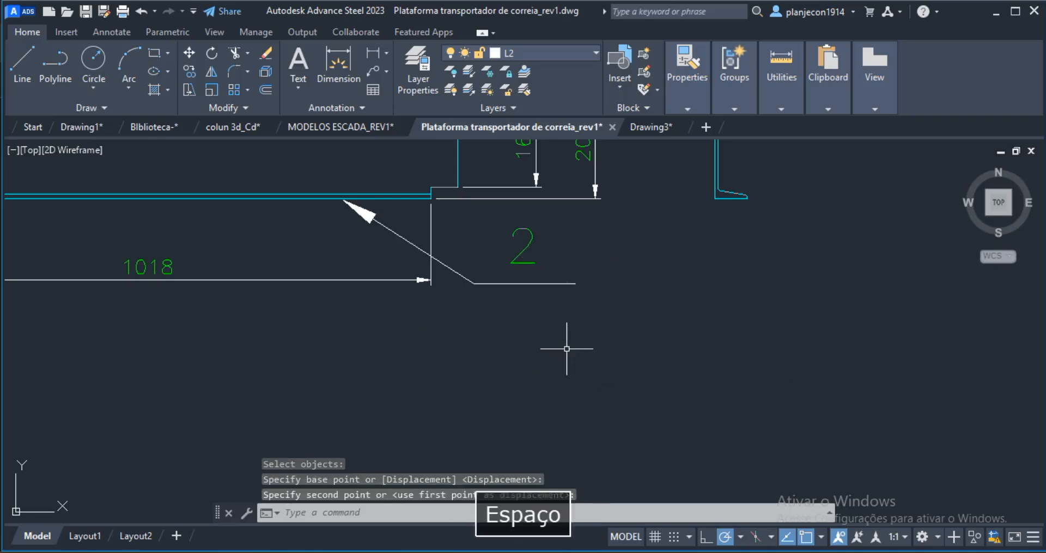
{"action": "left_click", "coordinate": [617, 217]}
{"action": "left_click", "coordinate": [460, 331]}
{"action": "key", "text": "space"}
{"action": "left_click", "coordinate": [493, 323]}
{"action": "scroll", "coordinate": [505, 336], "scroll_direction": "down", "scroll_amount": 2}
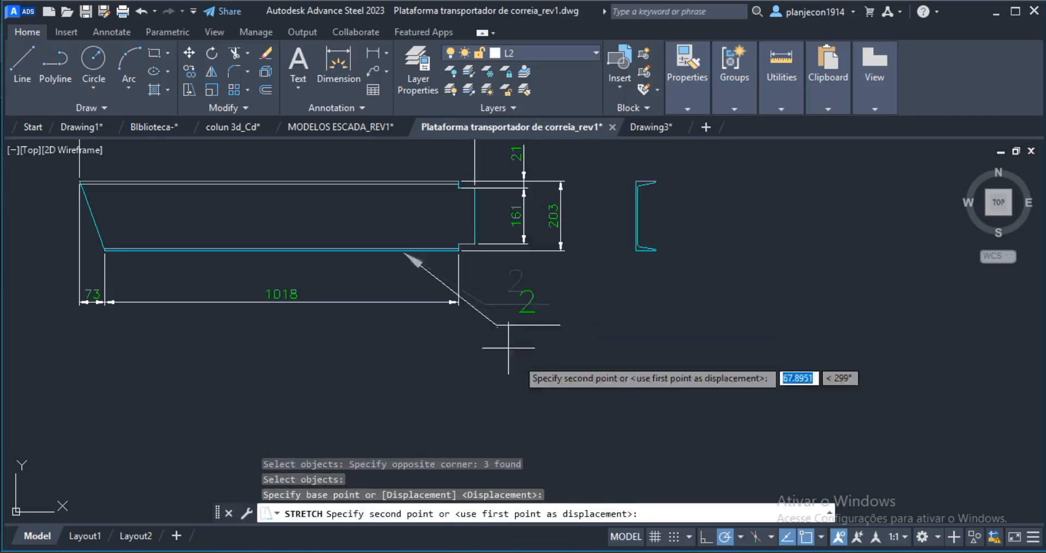
{"action": "left_click", "coordinate": [563, 370]}
Step: Review the dimensioned beam with its item 2 callout, both up close and within its sheet
{"action": "scroll", "coordinate": [496, 283], "scroll_direction": "down", "scroll_amount": 10}
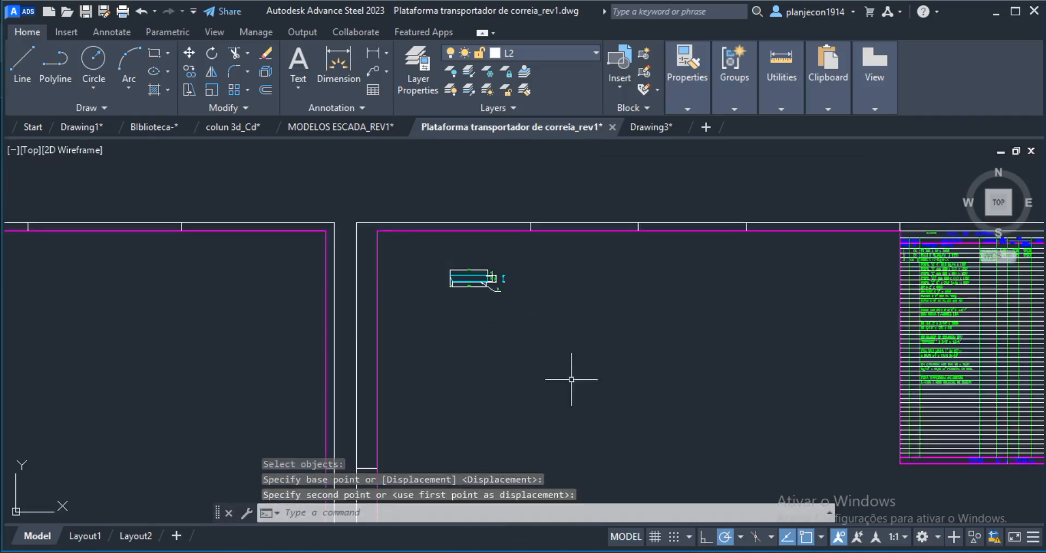
{"action": "middle_click_drag", "start_coordinate": [570, 378], "coordinate": [449, 196]}
{"action": "middle_click_drag", "start_coordinate": [565, 400], "coordinate": [445, 294]}
{"action": "scroll", "coordinate": [653, 355], "scroll_direction": "up", "scroll_amount": 2}
{"action": "scroll", "coordinate": [679, 355], "scroll_direction": "up", "scroll_amount": 3}
{"action": "scroll", "coordinate": [754, 359], "scroll_direction": "down", "scroll_amount": 4}
{"action": "scroll", "coordinate": [572, 299], "scroll_direction": "down", "scroll_amount": 4}
{"action": "middle_click_drag", "start_coordinate": [398, 204], "coordinate": [408, 270]}
{"action": "scroll", "coordinate": [380, 222], "scroll_direction": "up", "scroll_amount": 6}
{"action": "scroll", "coordinate": [479, 304], "scroll_direction": "up", "scroll_amount": 7}
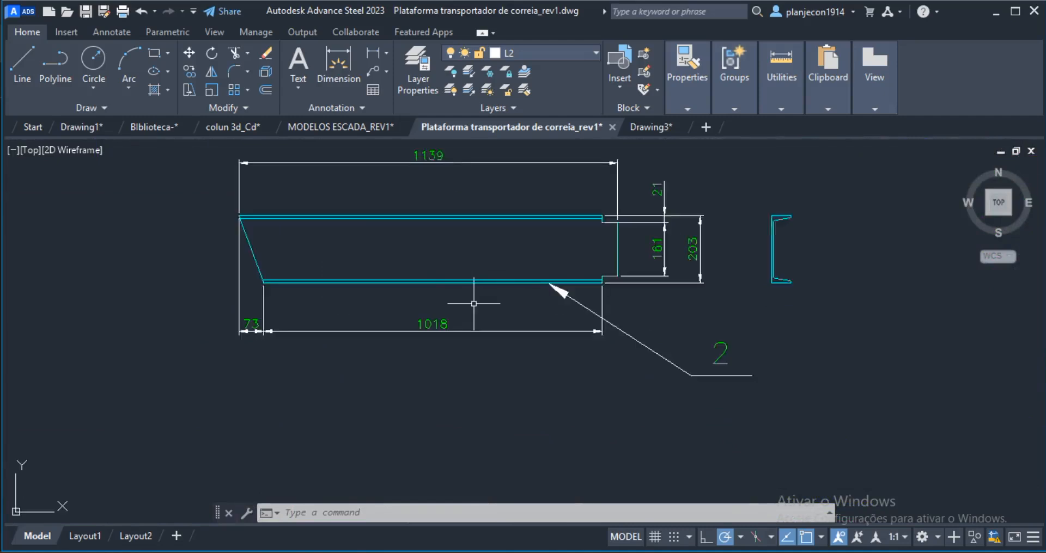
{"action": "scroll", "coordinate": [469, 317], "scroll_direction": "down", "scroll_amount": 6}
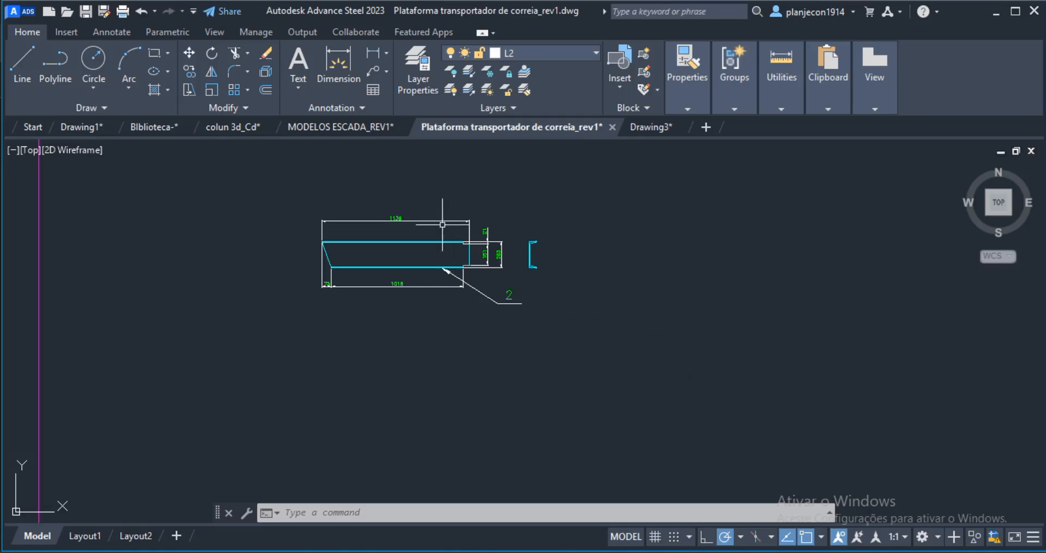
{"action": "scroll", "coordinate": [426, 229], "scroll_direction": "up", "scroll_amount": 3}
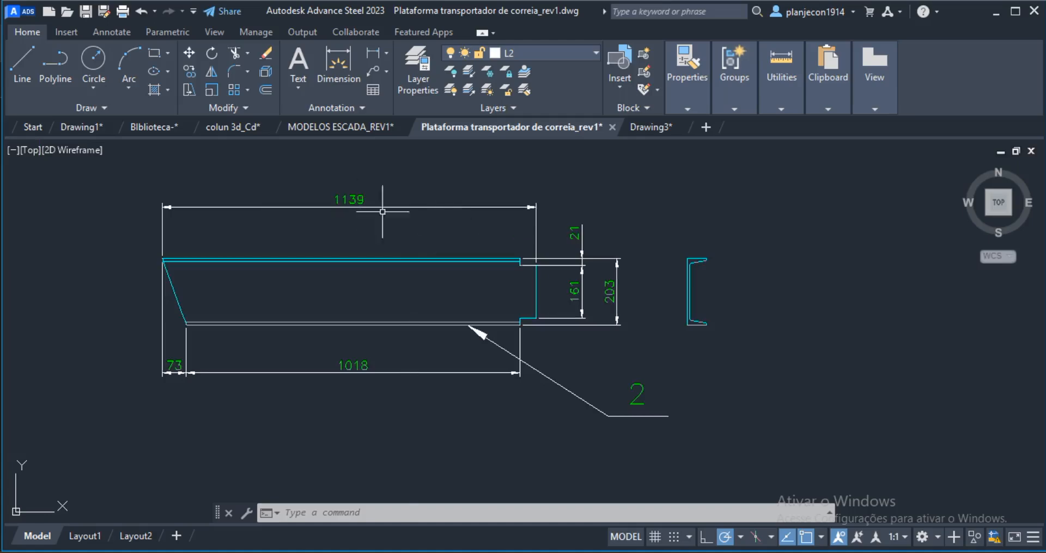
Step: Examine the sample dimension beside the standard scales list, checking its dimension style and layer
{"action": "scroll", "coordinate": [383, 211], "scroll_direction": "down", "scroll_amount": 8}
{"action": "scroll", "coordinate": [695, 302], "scroll_direction": "up", "scroll_amount": 4}
{"action": "scroll", "coordinate": [695, 301], "scroll_direction": "up", "scroll_amount": 6}
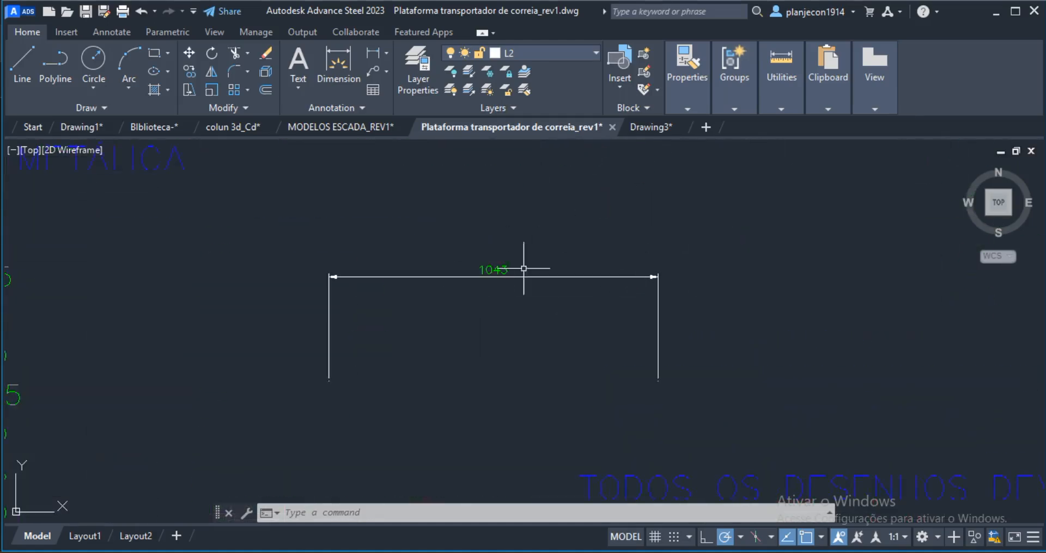
{"action": "scroll", "coordinate": [523, 269], "scroll_direction": "down", "scroll_amount": 3}
{"action": "scroll", "coordinate": [384, 237], "scroll_direction": "down", "scroll_amount": 4}
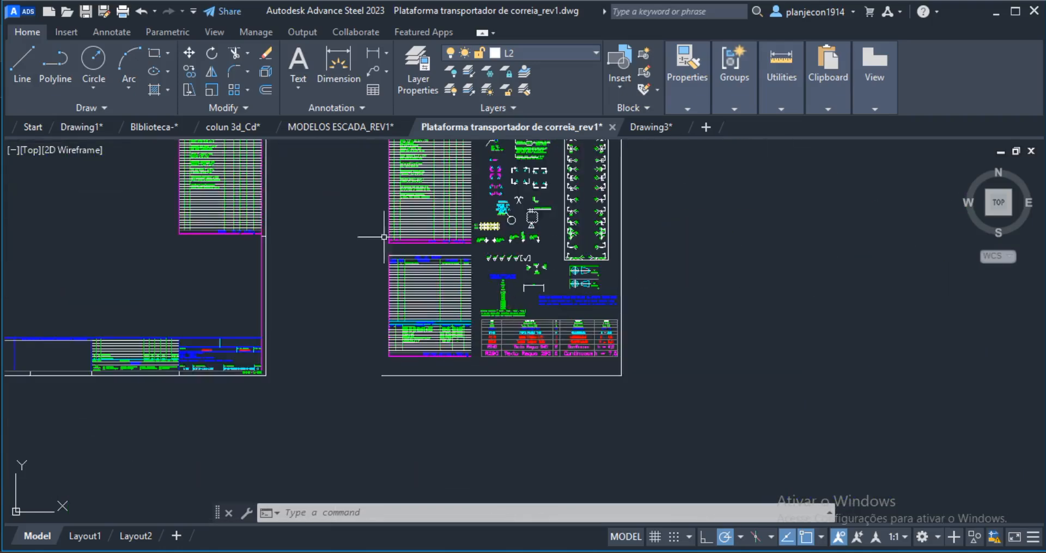
{"action": "middle_click_drag", "start_coordinate": [458, 332], "coordinate": [486, 421]}
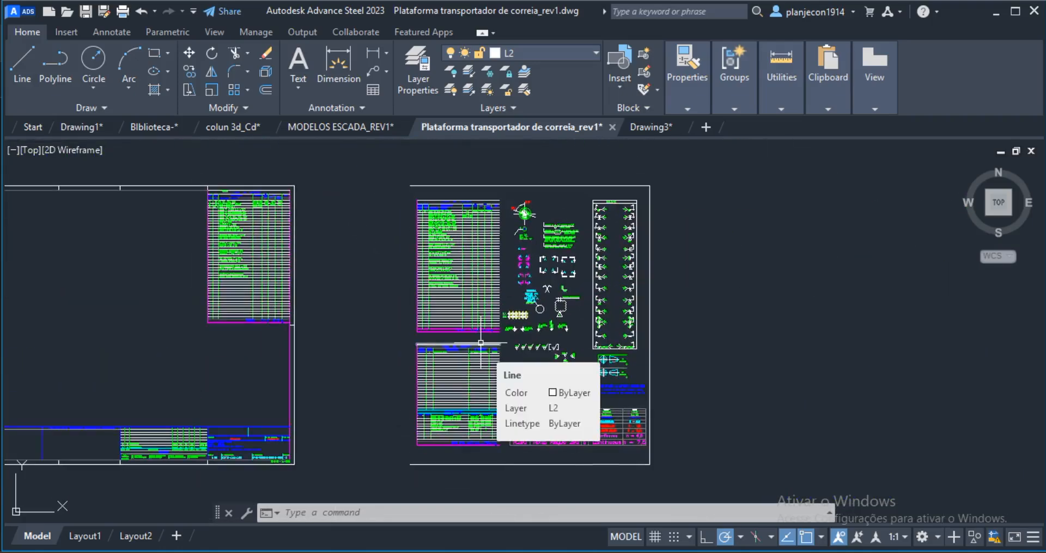
{"action": "scroll", "coordinate": [554, 379], "scroll_direction": "up", "scroll_amount": 8}
{"action": "left_click", "coordinate": [697, 381]}
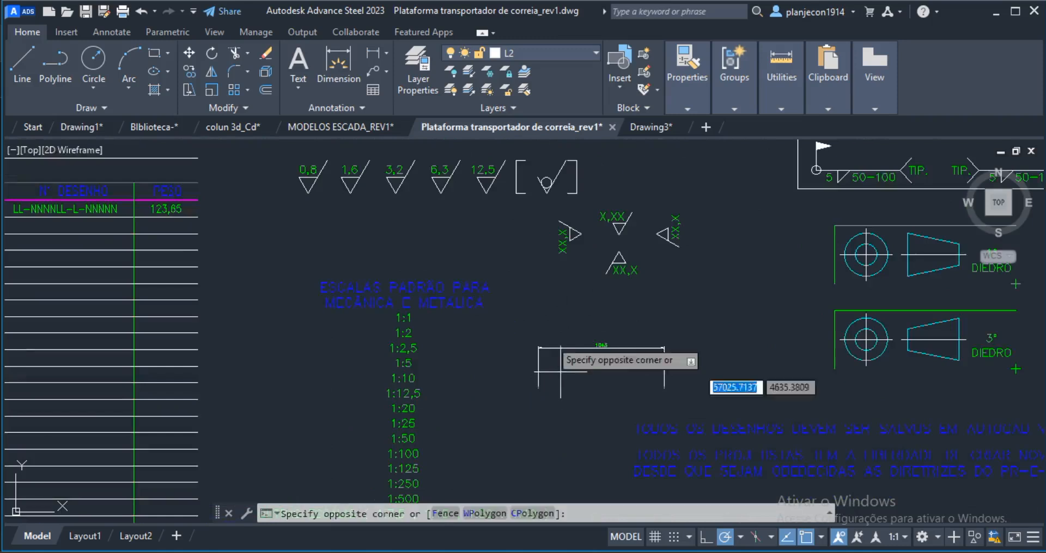
{"action": "left_click", "coordinate": [544, 330]}
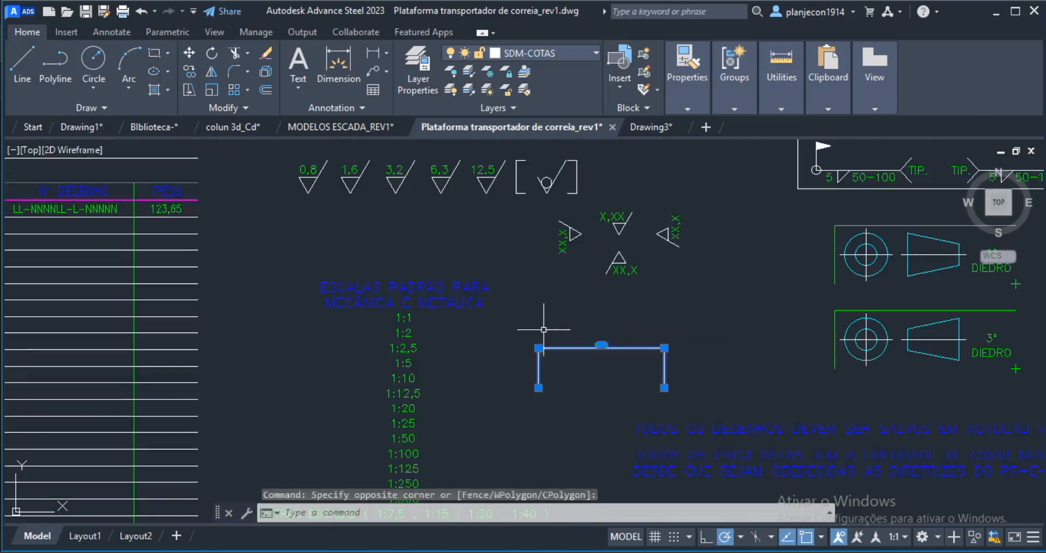
{"action": "left_click", "coordinate": [109, 31]}
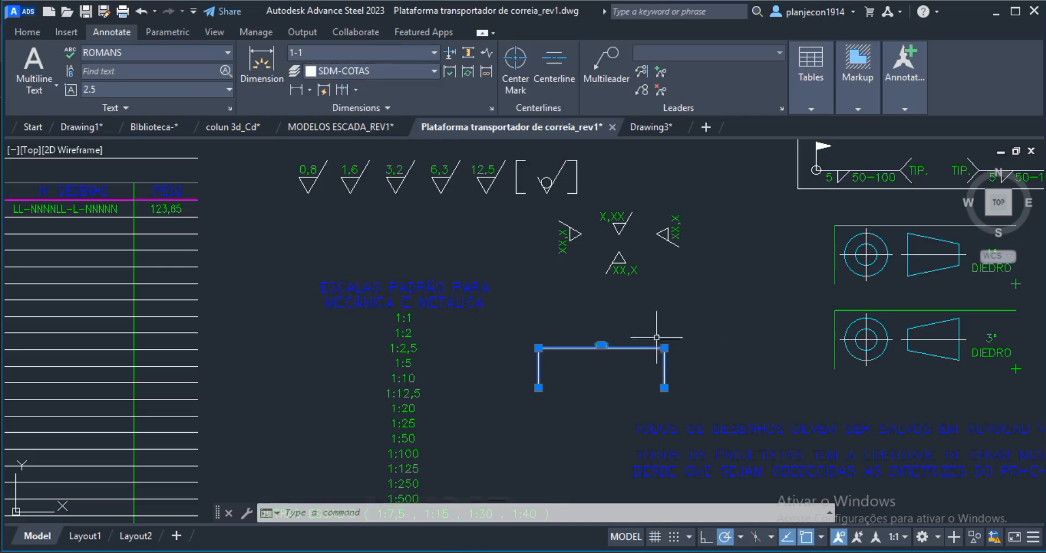
{"action": "key", "text": "Escape"}
{"action": "scroll", "coordinate": [647, 377], "scroll_direction": "down", "scroll_amount": 5}
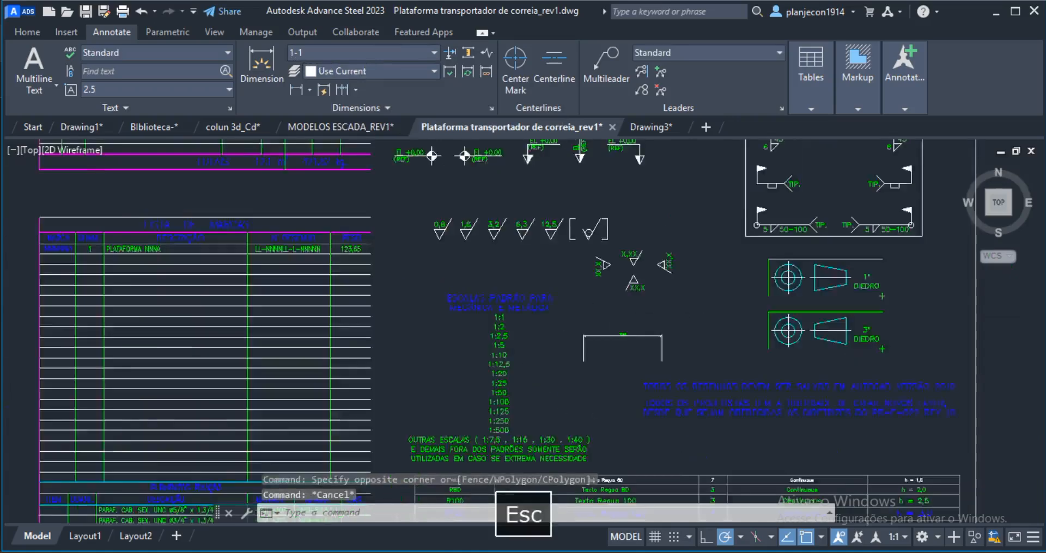
Step: Check the scale entry in the sheet's title block and return to the dimensioned beam
{"action": "middle_click_drag", "start_coordinate": [621, 380], "coordinate": [637, 342]}
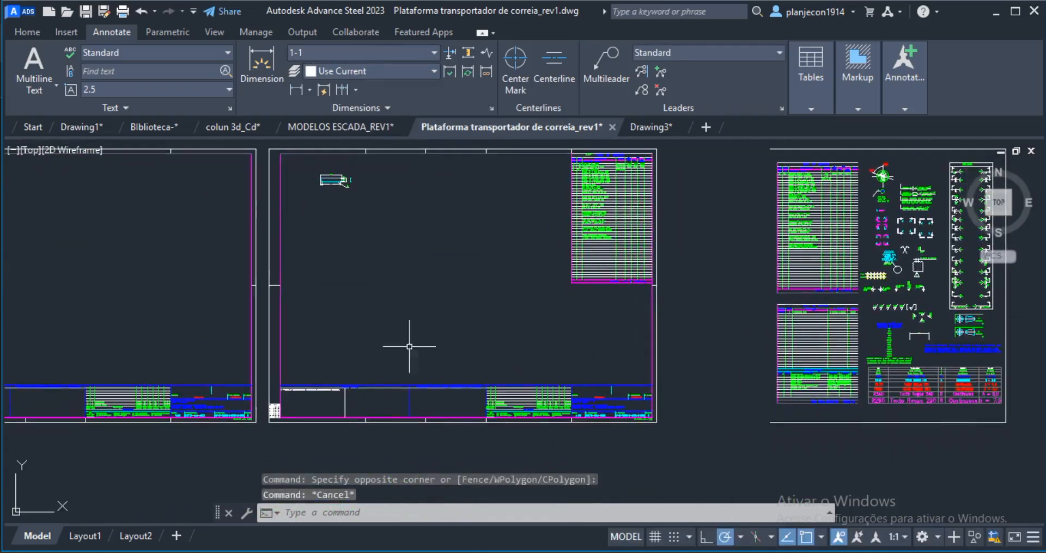
{"action": "scroll", "coordinate": [588, 433], "scroll_direction": "up", "scroll_amount": 8}
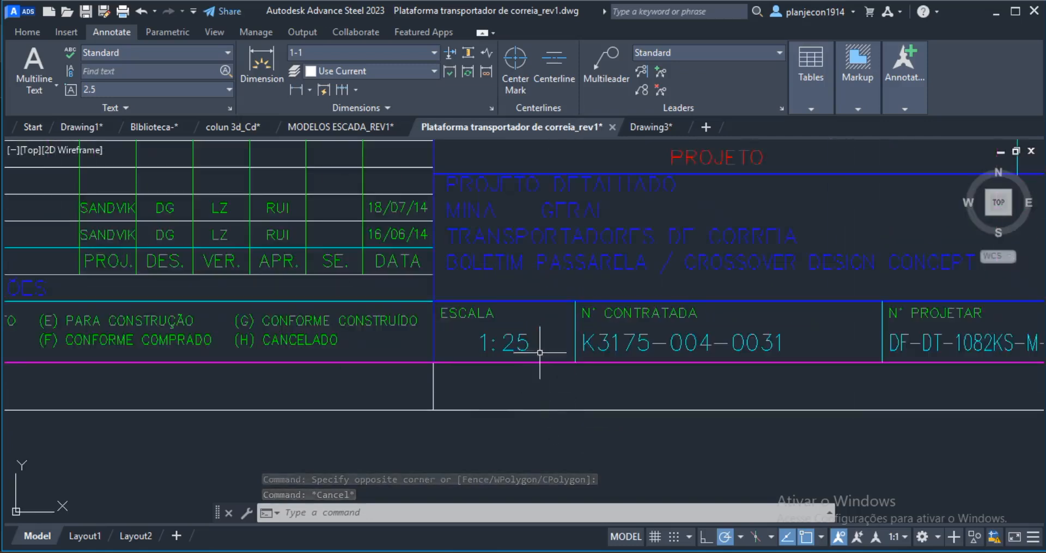
{"action": "scroll", "coordinate": [440, 278], "scroll_direction": "down", "scroll_amount": 5}
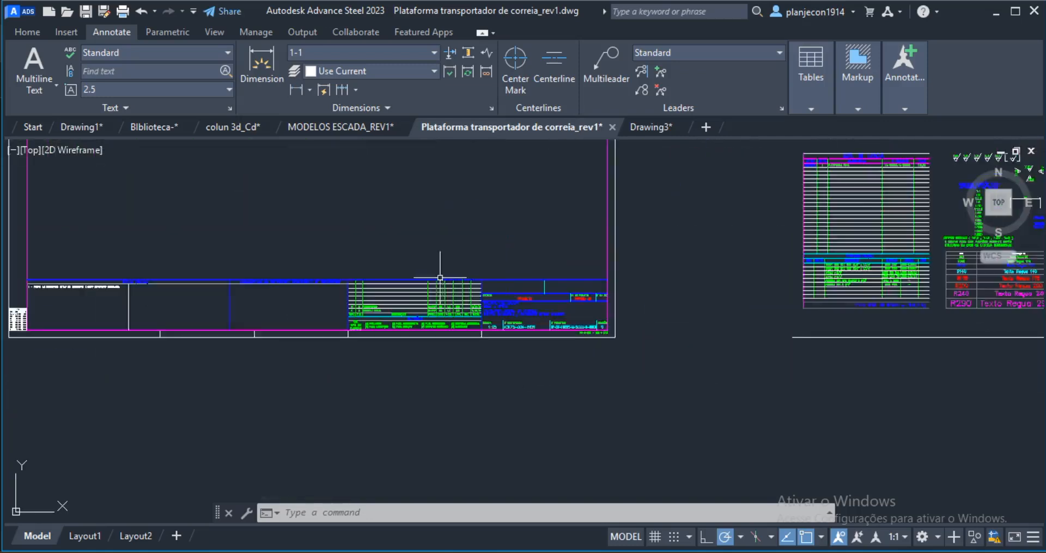
{"action": "middle_click_drag", "start_coordinate": [338, 180], "coordinate": [485, 382]}
{"action": "middle_click_drag", "start_coordinate": [392, 272], "coordinate": [411, 345]}
{"action": "scroll", "coordinate": [271, 242], "scroll_direction": "up", "scroll_amount": 2}
{"action": "middle_click_drag", "start_coordinate": [272, 242], "coordinate": [277, 258]}
{"action": "scroll", "coordinate": [277, 259], "scroll_direction": "up", "scroll_amount": 2}
{"action": "scroll", "coordinate": [293, 252], "scroll_direction": "up", "scroll_amount": 3}
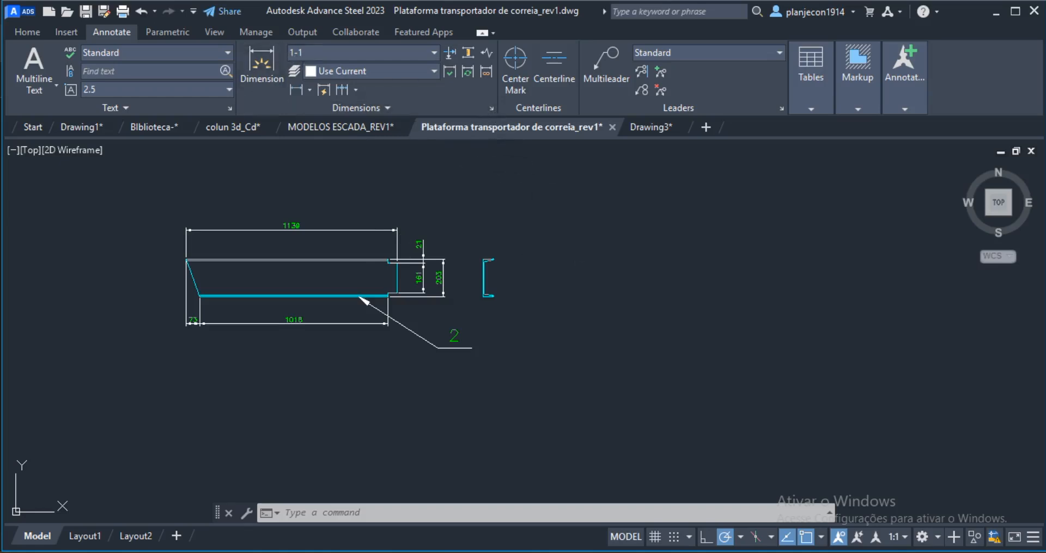
Step: View the list of dimension styles and the preview of style 1-1 in the Dimension Style Manager
{"action": "left_click", "coordinate": [491, 108]}
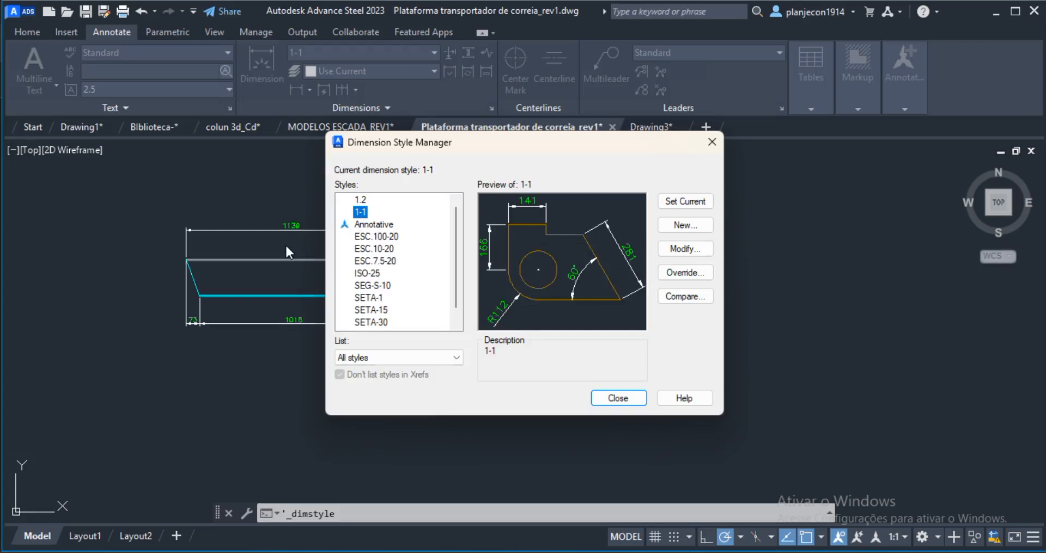
{"action": "left_click_drag", "start_coordinate": [644, 150], "coordinate": [810, 144]}
{"action": "left_click", "coordinate": [878, 135]}
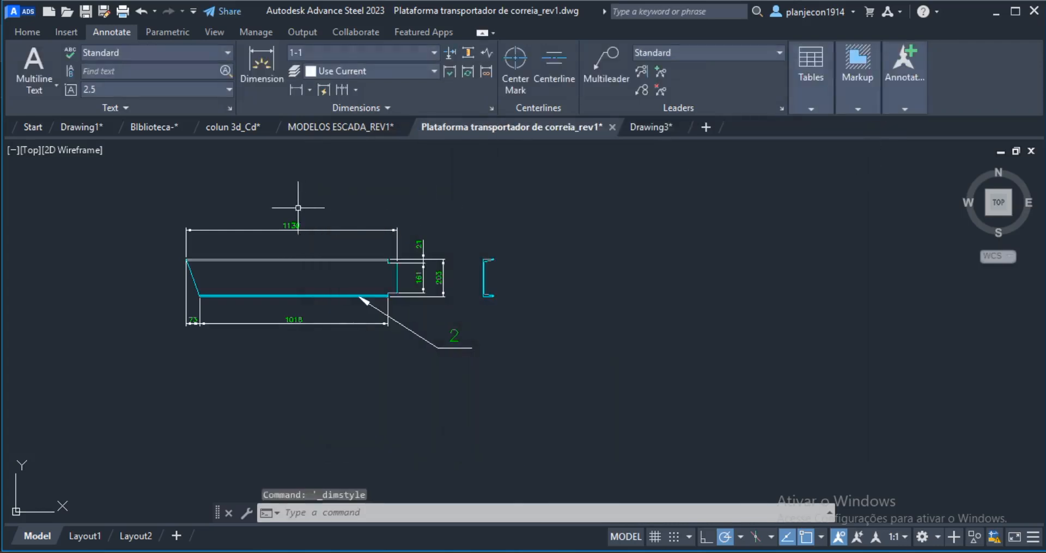
Step: Measure the distance from the beam's upper slanted-end corner to the upper corner of its notched end
{"action": "scroll", "coordinate": [265, 252], "scroll_direction": "up", "scroll_amount": 5}
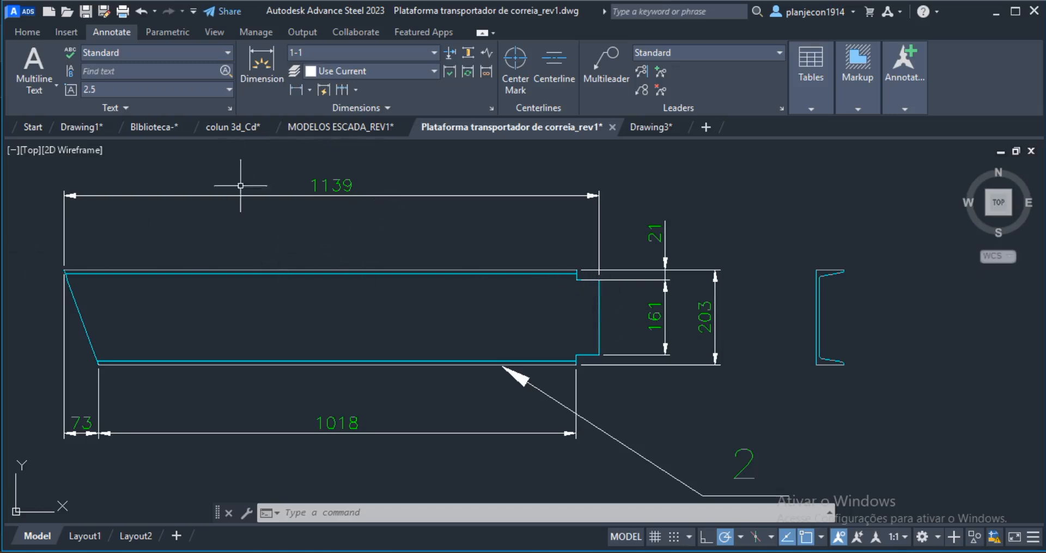
{"action": "middle_click_drag", "start_coordinate": [234, 285], "coordinate": [272, 274]}
{"action": "type", "text": "D"}
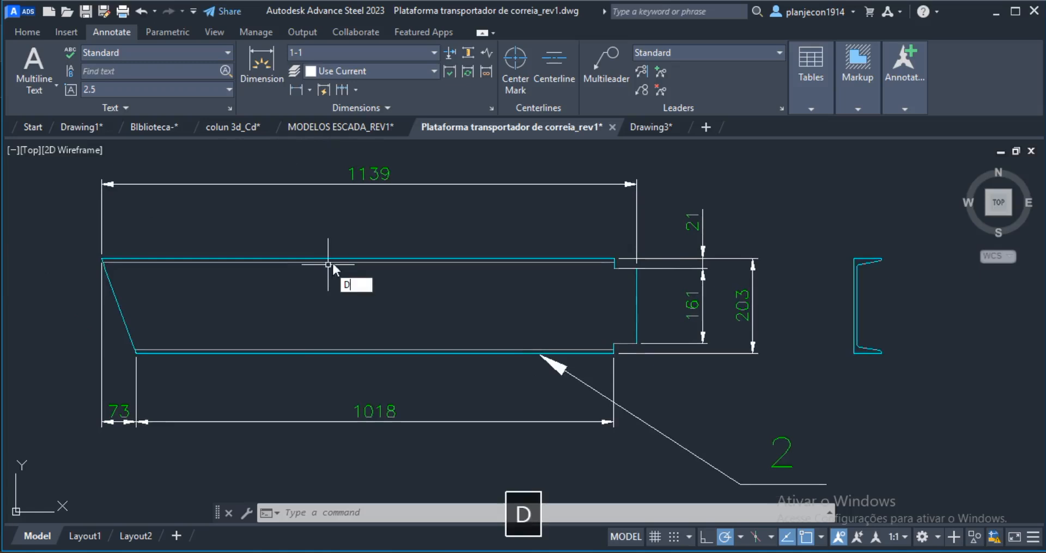
{"action": "type", "text": "I"}
{"action": "key", "text": "Return"}
{"action": "scroll", "coordinate": [93, 261], "scroll_direction": "up", "scroll_amount": 6}
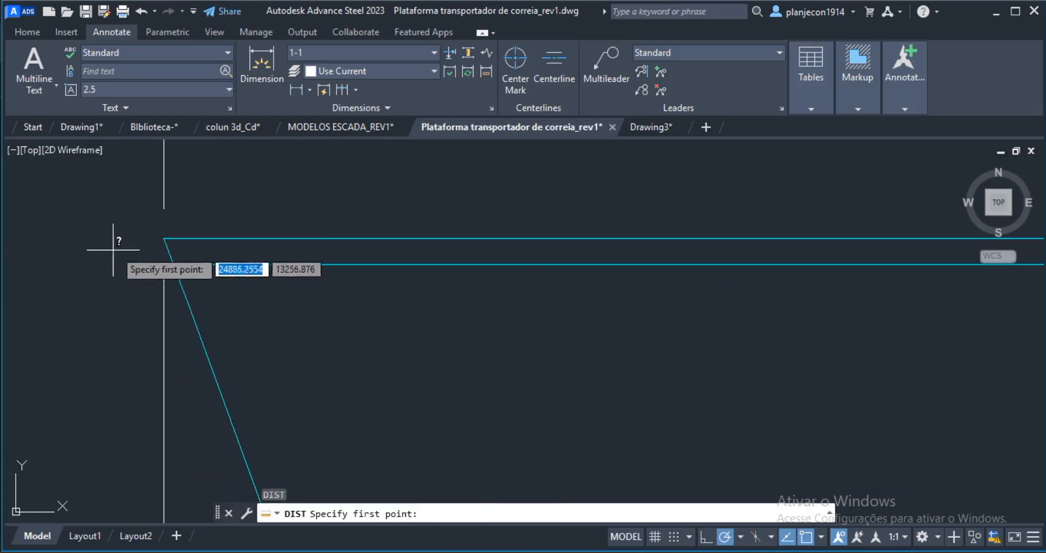
{"action": "left_click", "coordinate": [163, 239]}
{"action": "scroll", "coordinate": [108, 267], "scroll_direction": "down", "scroll_amount": 5}
{"action": "scroll", "coordinate": [341, 286], "scroll_direction": "up", "scroll_amount": 6}
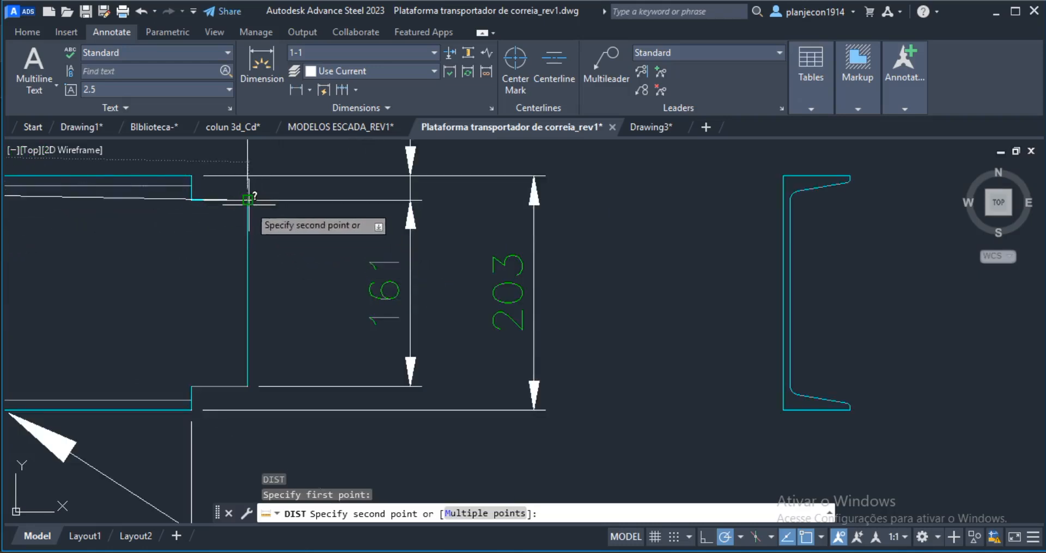
{"action": "left_click", "coordinate": [248, 199]}
{"action": "scroll", "coordinate": [472, 271], "scroll_direction": "down", "scroll_amount": 4}
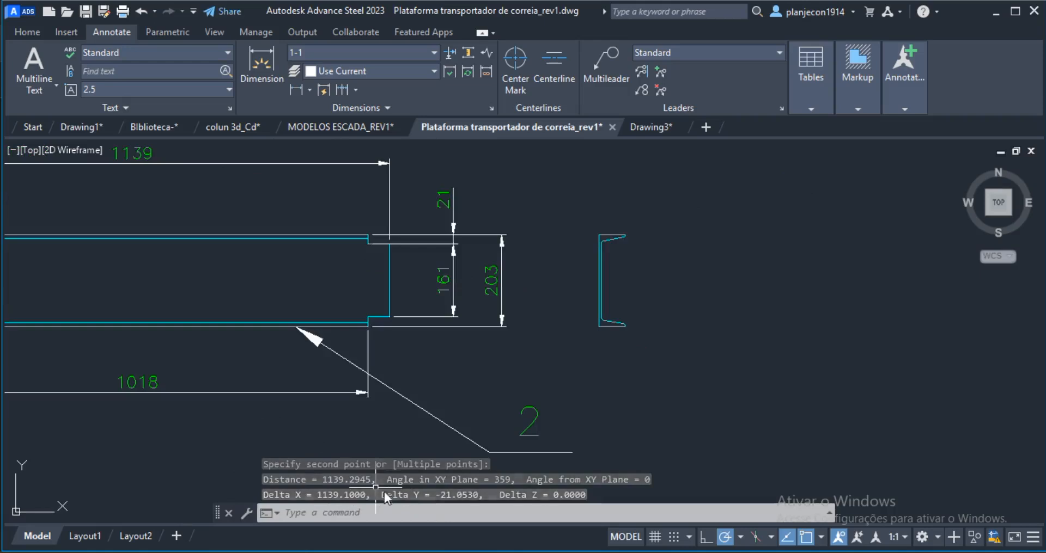
{"action": "scroll", "coordinate": [509, 307], "scroll_direction": "down", "scroll_amount": 2}
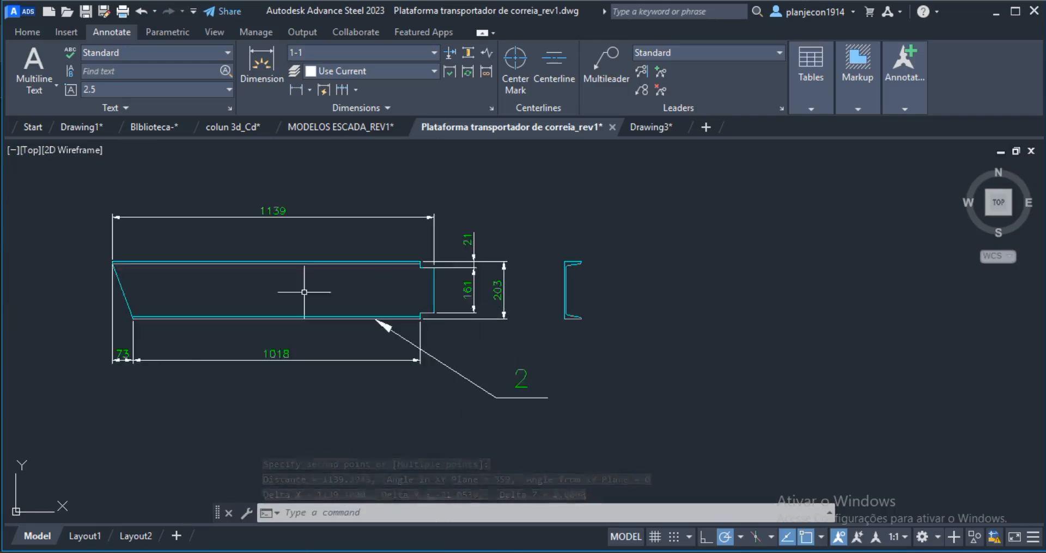
{"action": "middle_click_drag", "start_coordinate": [220, 270], "coordinate": [305, 277]}
{"action": "scroll", "coordinate": [323, 219], "scroll_direction": "down", "scroll_amount": 2}
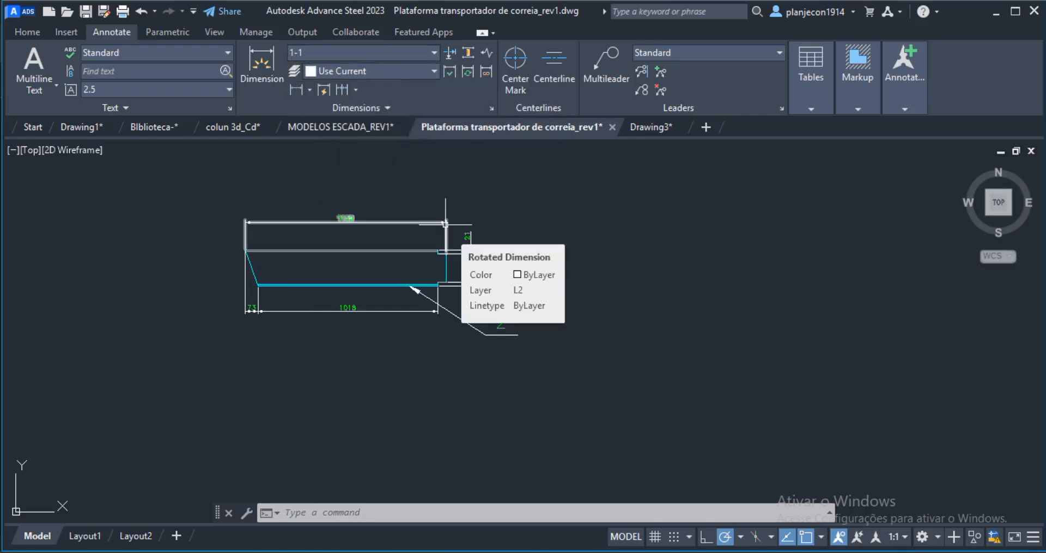
{"action": "scroll", "coordinate": [404, 232], "scroll_direction": "up", "scroll_amount": 2}
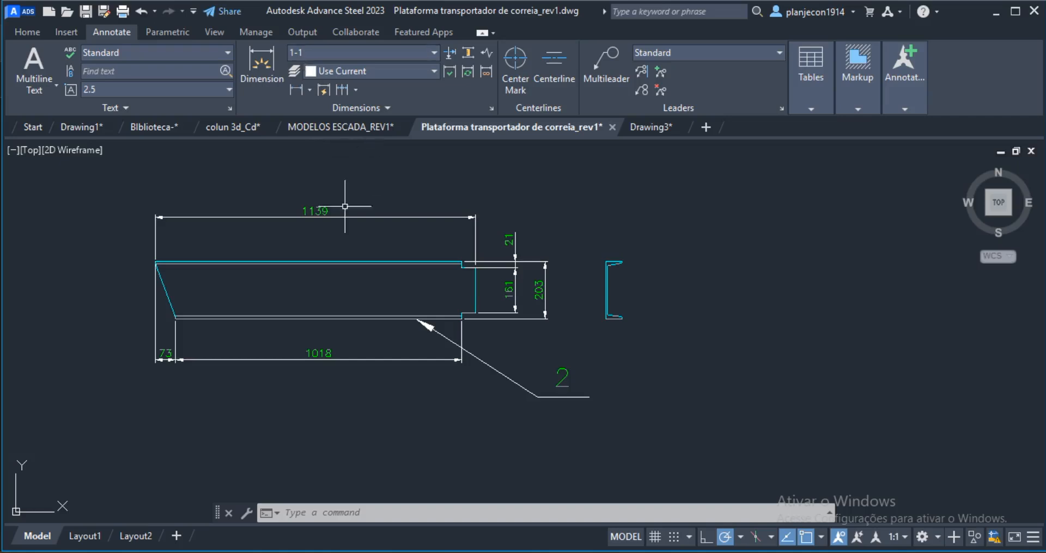
{"action": "middle_click_drag", "start_coordinate": [515, 263], "coordinate": [468, 264]}
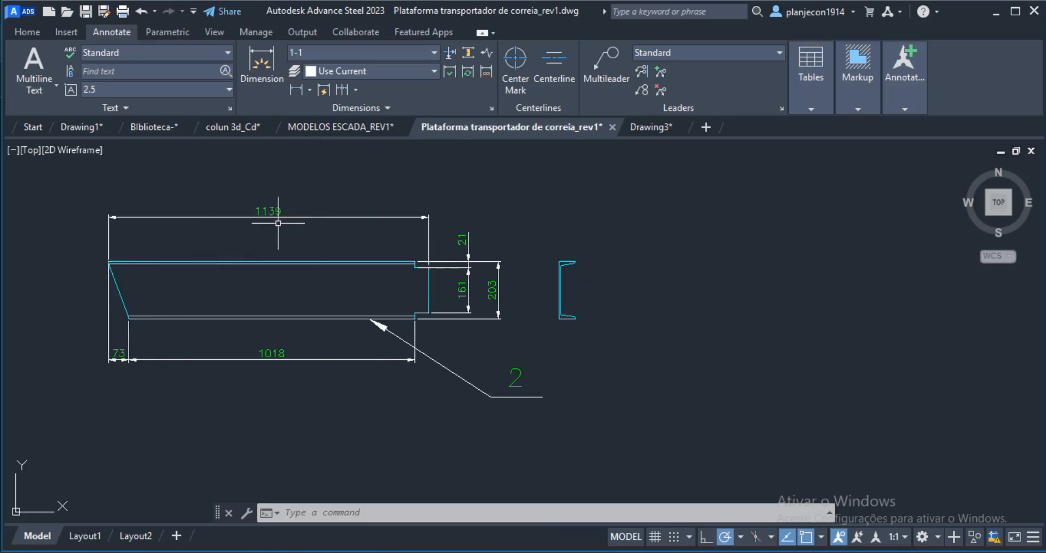
Step: Set the overall scale of dimension style 1-1 to 25, matching the 1:25 scale in the title block
{"action": "scroll", "coordinate": [326, 209], "scroll_direction": "down", "scroll_amount": 6}
{"action": "scroll", "coordinate": [474, 393], "scroll_direction": "up", "scroll_amount": 6}
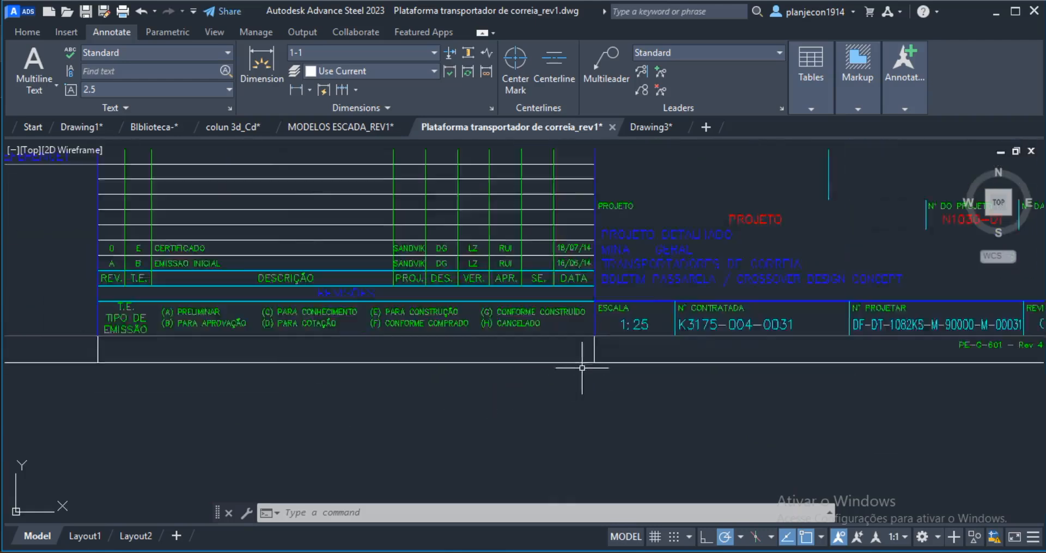
{"action": "scroll", "coordinate": [682, 356], "scroll_direction": "down", "scroll_amount": 8}
{"action": "middle_click_drag", "start_coordinate": [437, 283], "coordinate": [462, 444]}
{"action": "middle_click_drag", "start_coordinate": [369, 275], "coordinate": [404, 250]}
{"action": "scroll", "coordinate": [368, 276], "scroll_direction": "up", "scroll_amount": 2}
{"action": "scroll", "coordinate": [474, 243], "scroll_direction": "up", "scroll_amount": 2}
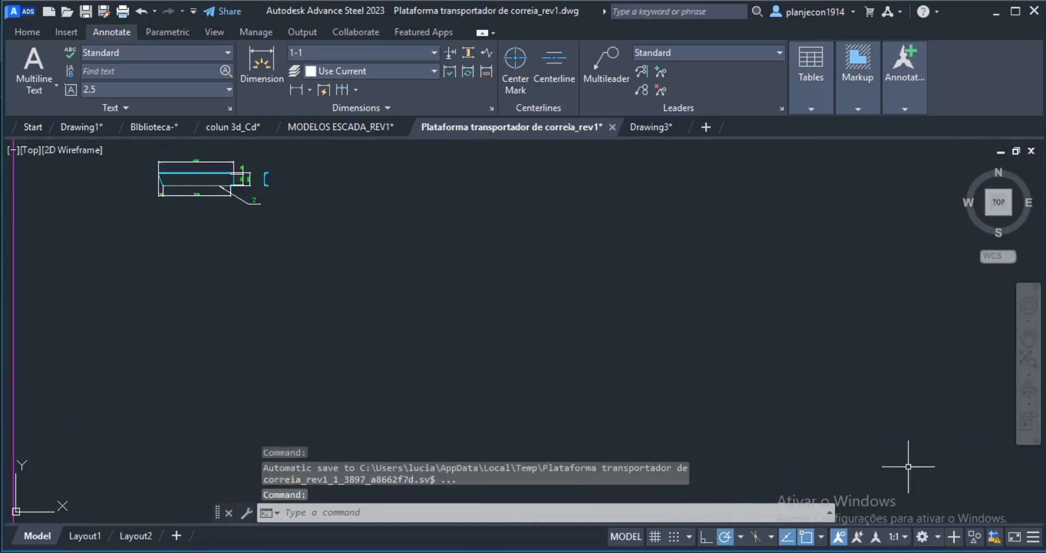
{"action": "left_click", "coordinate": [491, 107]}
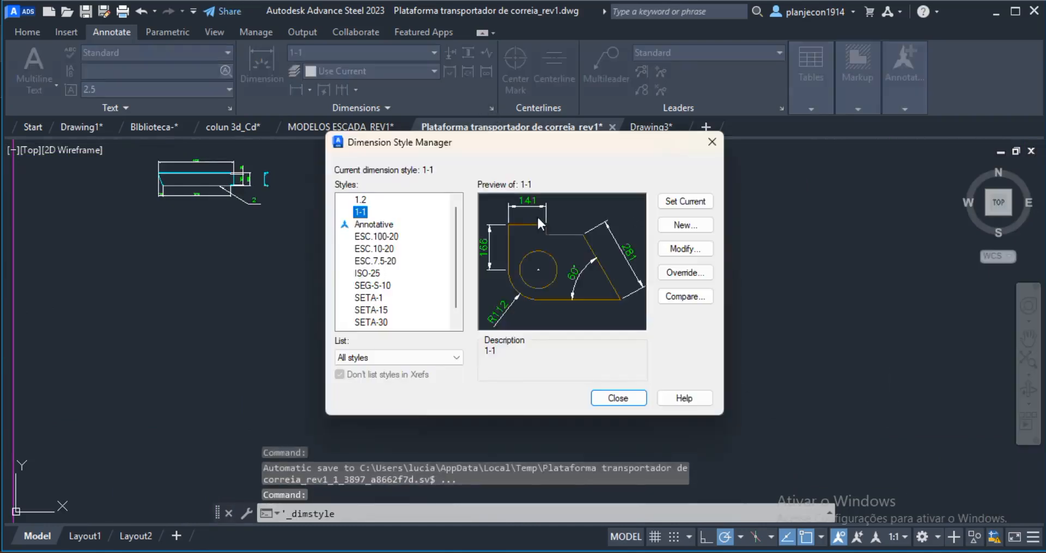
{"action": "left_click", "coordinate": [689, 250]}
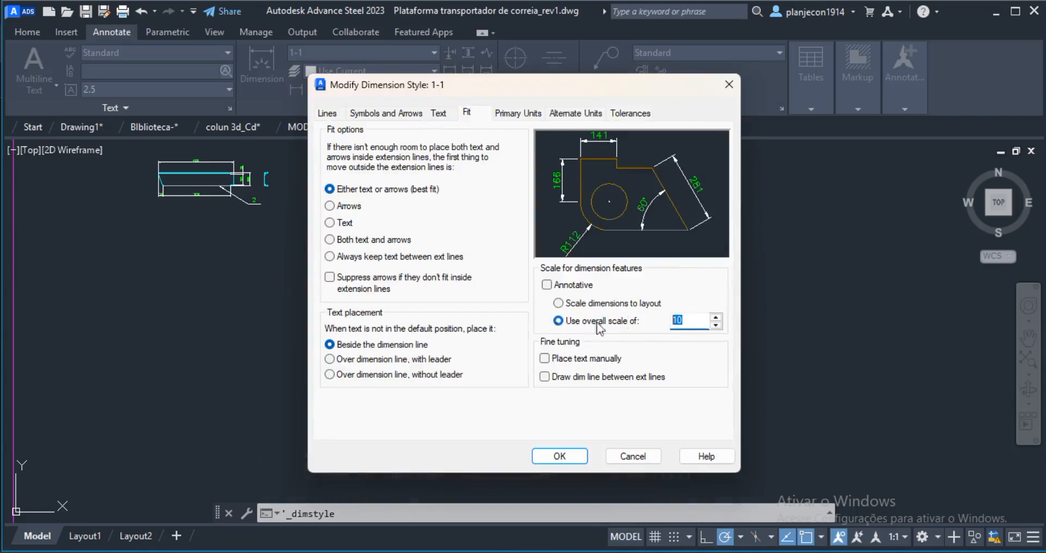
{"action": "type", "text": "2"}
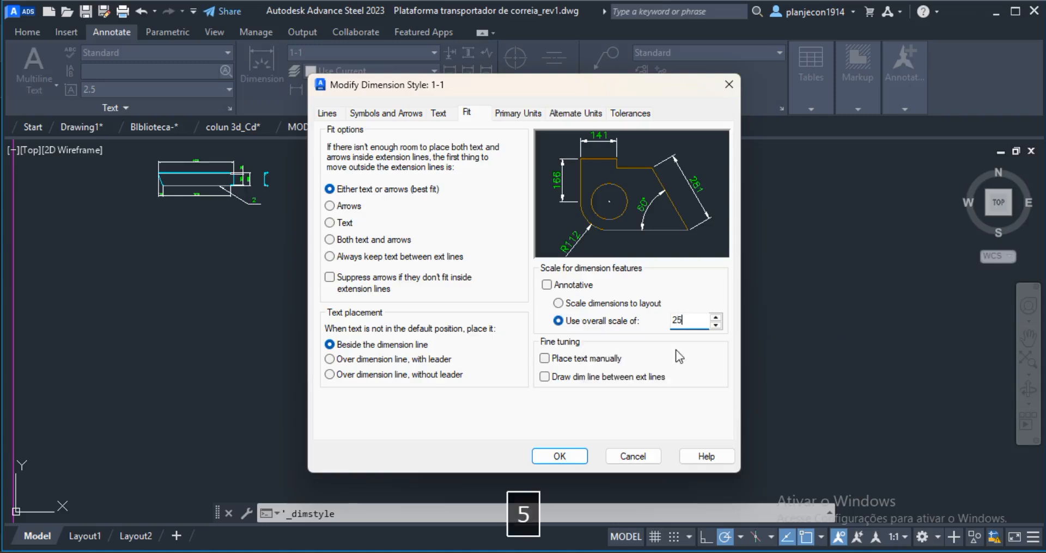
{"action": "type", "text": "5"}
{"action": "left_click", "coordinate": [560, 457]}
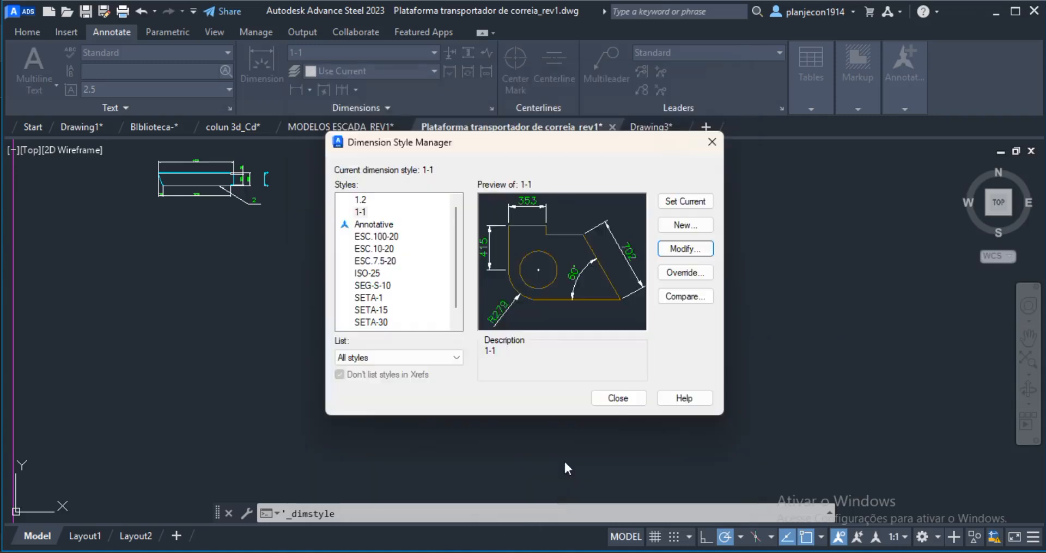
{"action": "left_click", "coordinate": [621, 402]}
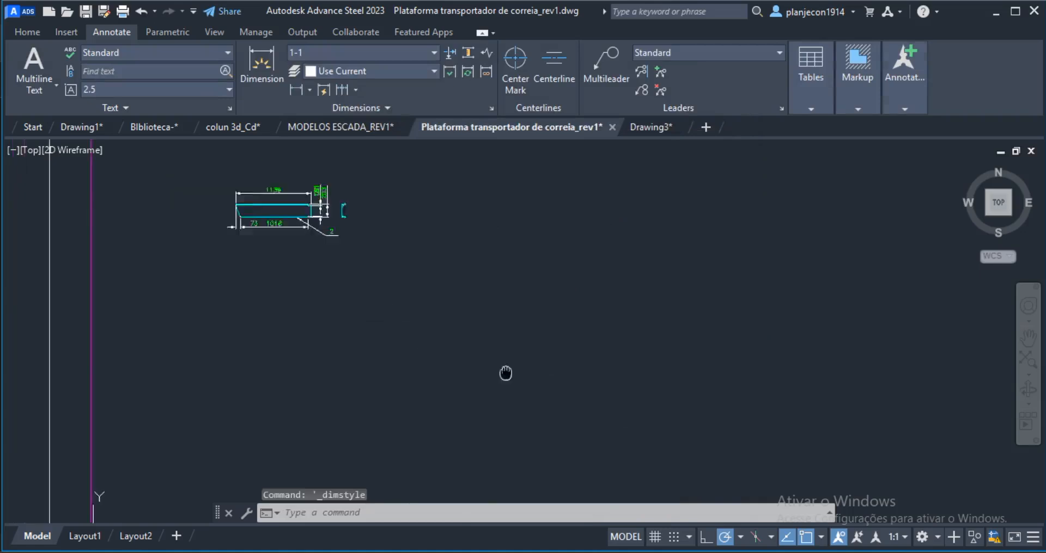
Step: Move the beam's overall length dimension line farther above its upper edge
{"action": "scroll", "coordinate": [330, 215], "scroll_direction": "up", "scroll_amount": 4}
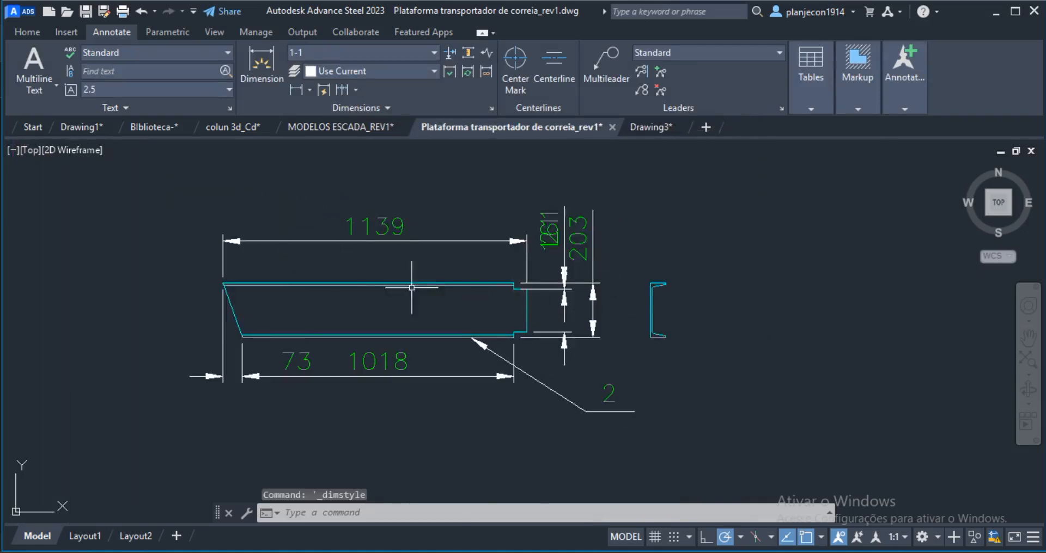
{"action": "middle_click_drag", "start_coordinate": [513, 333], "coordinate": [516, 353]}
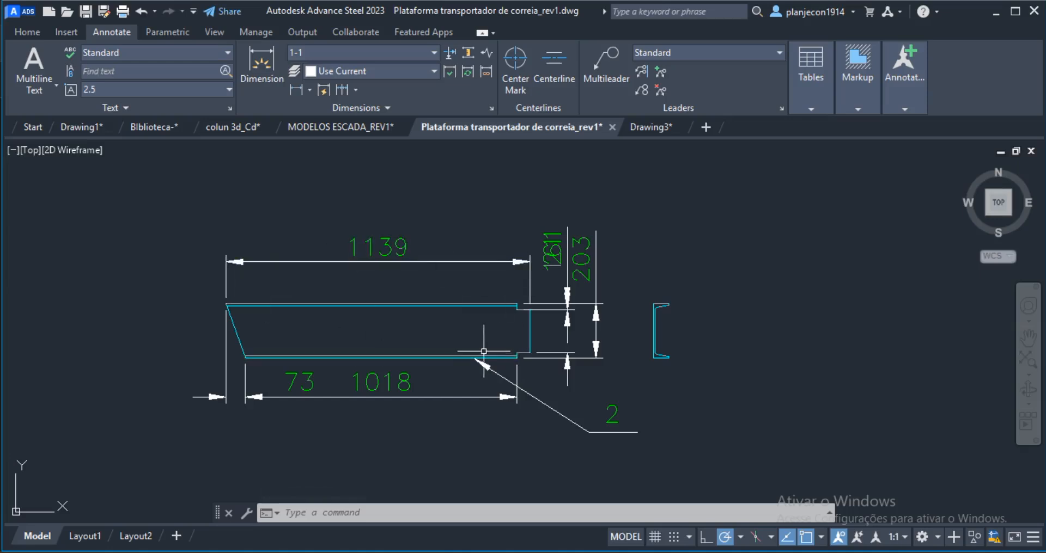
{"action": "left_click", "coordinate": [473, 234]}
{"action": "left_click", "coordinate": [426, 279]}
{"action": "left_click", "coordinate": [530, 262]}
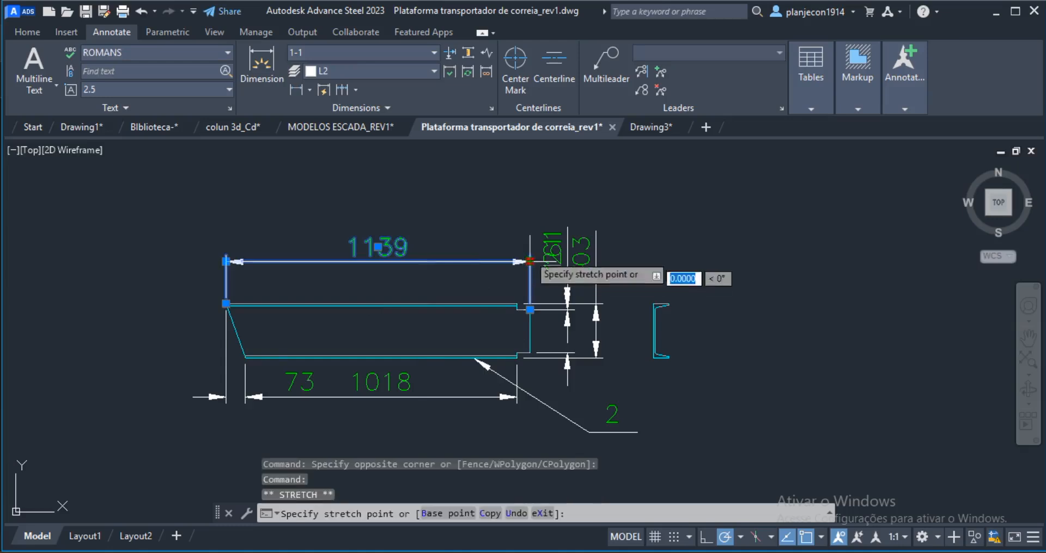
{"action": "left_click", "coordinate": [530, 201]}
{"action": "key", "text": "Escape"}
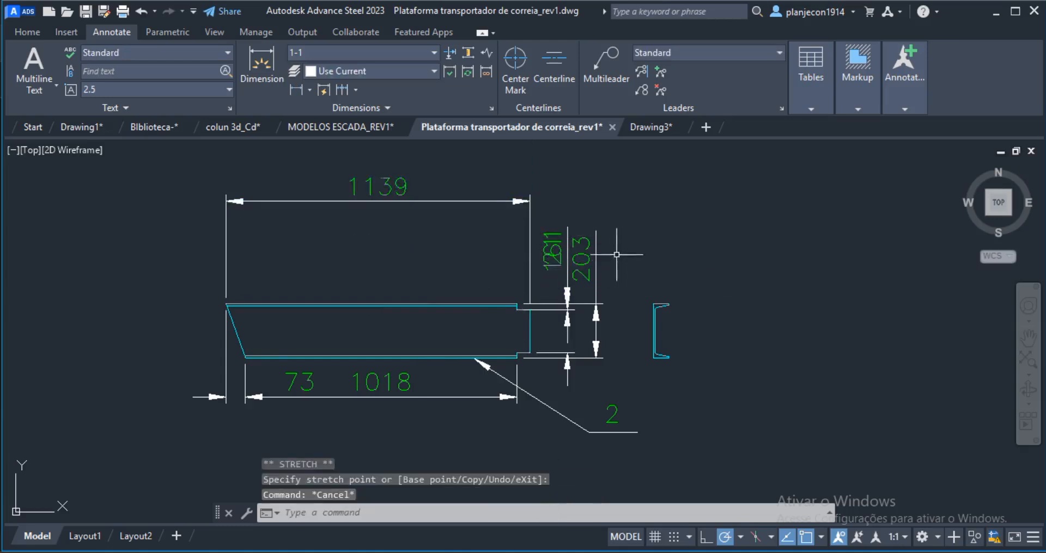
Step: Move the 1018 dimension line farther below the beam's lower edge
{"action": "scroll", "coordinate": [550, 264], "scroll_direction": "down", "scroll_amount": 3}
{"action": "scroll", "coordinate": [474, 327], "scroll_direction": "up", "scroll_amount": 5}
{"action": "left_click", "coordinate": [520, 284]}
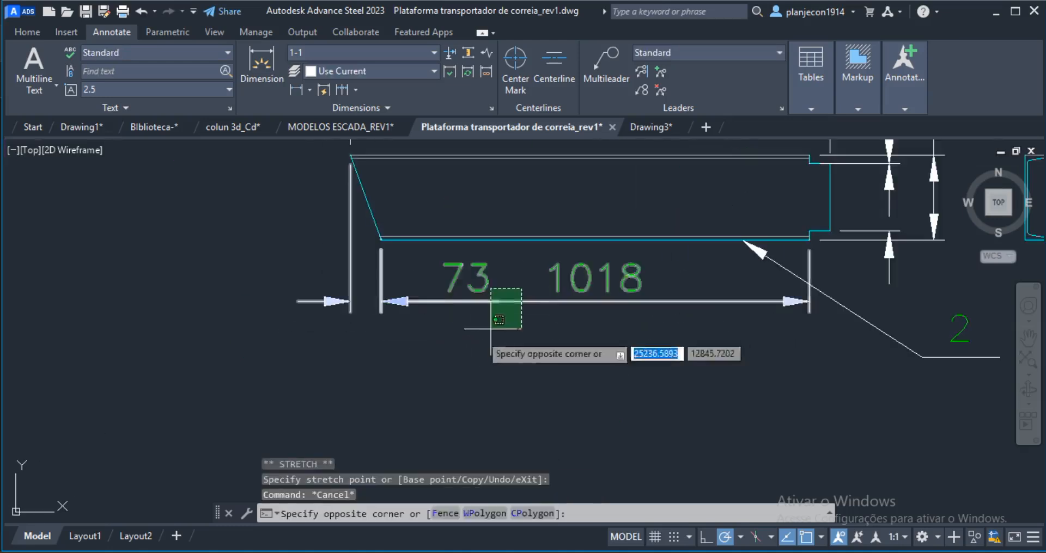
{"action": "left_click", "coordinate": [456, 342]}
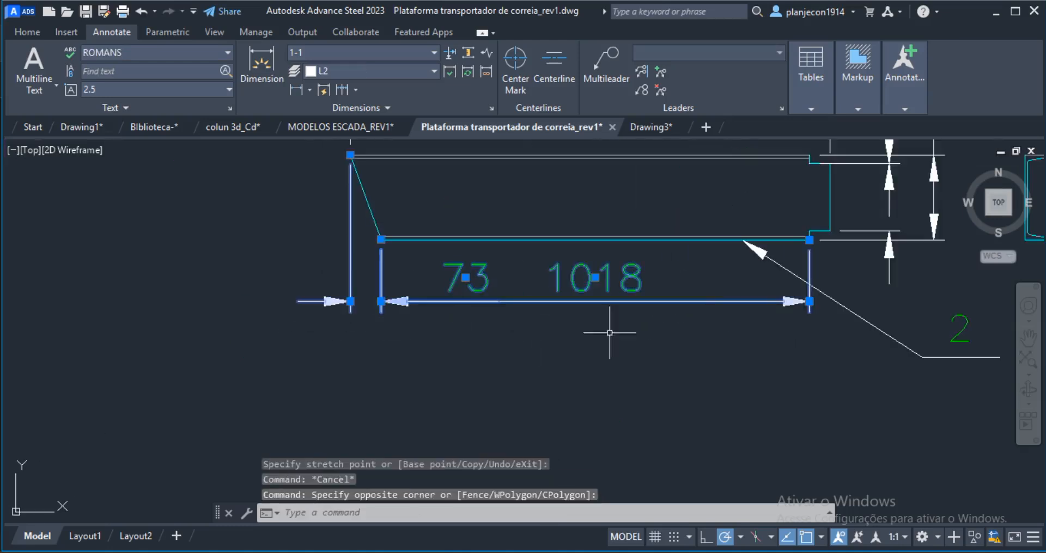
{"action": "left_click", "coordinate": [809, 301]}
{"action": "left_click", "coordinate": [809, 360]}
{"action": "key", "text": "Escape"}
Step: Align the slanted end's 73 dimension line with the 1018 dimension line below the beam
{"action": "left_click", "coordinate": [334, 301]}
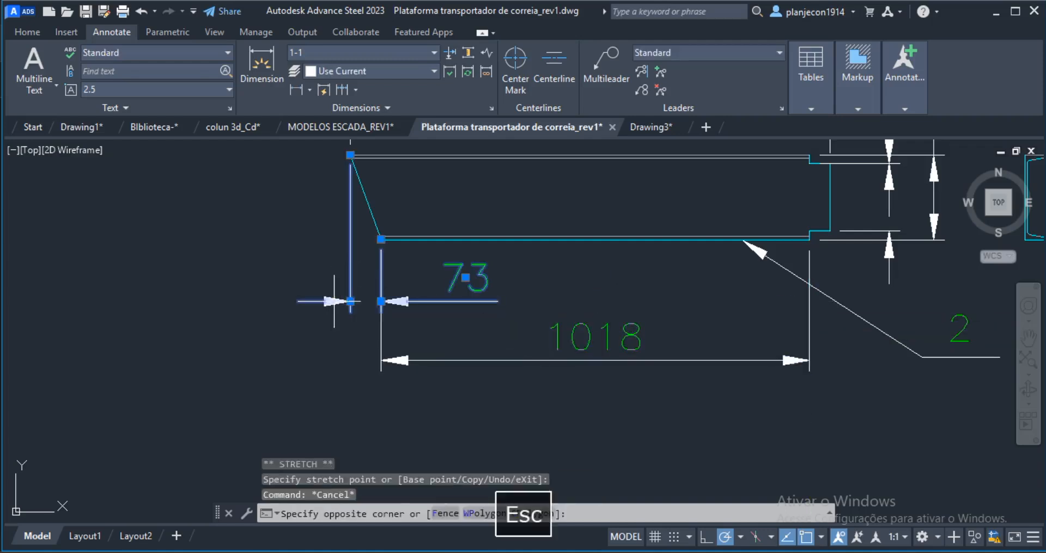
{"action": "left_click", "coordinate": [377, 303]}
{"action": "left_click", "coordinate": [381, 301]}
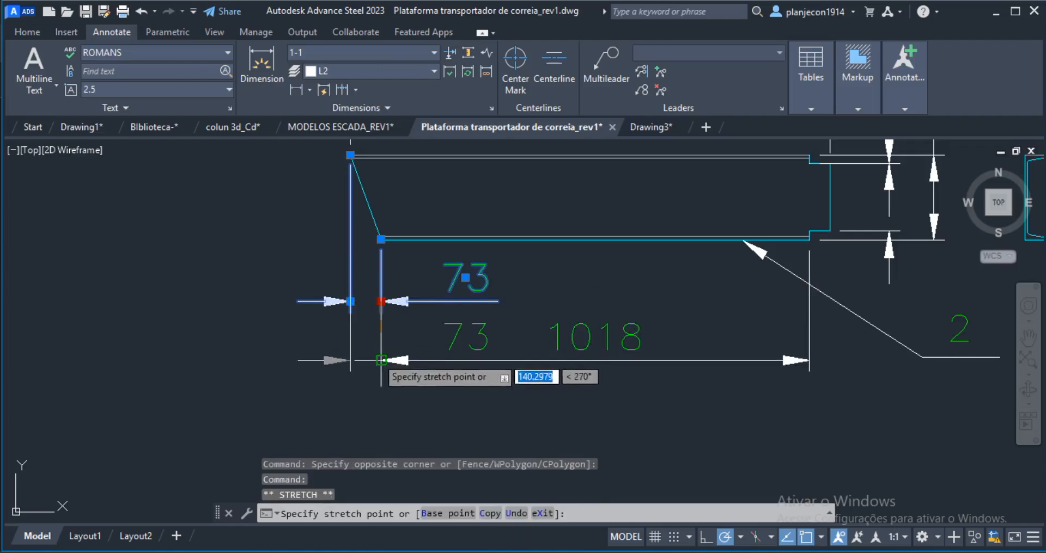
{"action": "left_click", "coordinate": [381, 360]}
{"action": "key", "text": "Escape"}
Step: Move the 73 dimension's text outside its extension lines, beyond the beam's slanted end
{"action": "left_click", "coordinate": [506, 307]}
{"action": "left_click", "coordinate": [459, 320]}
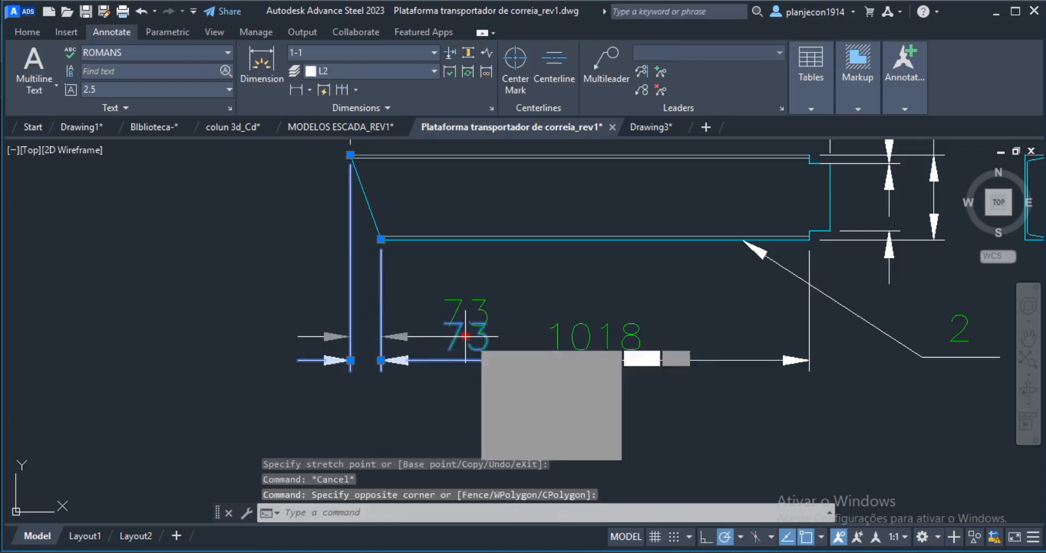
{"action": "left_click", "coordinate": [466, 337]}
{"action": "left_click", "coordinate": [297, 360]}
{"action": "key", "text": "Escape"}
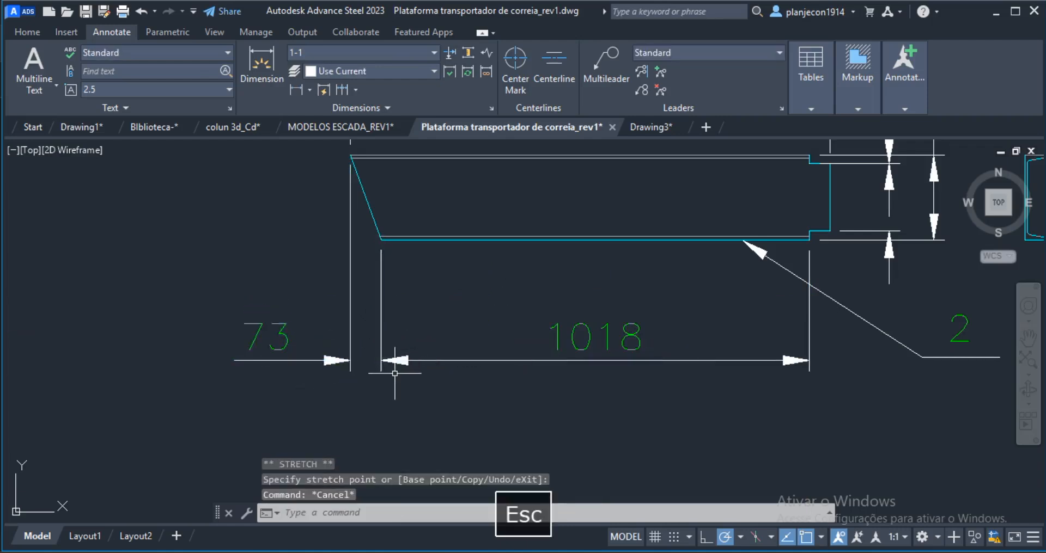
Step: Turn on the forced dimension line in the properties of the slanted end's 73 dimension
{"action": "middle_click_drag", "start_coordinate": [298, 360], "coordinate": [331, 338]}
{"action": "left_click", "coordinate": [325, 276]}
{"action": "left_click", "coordinate": [199, 359]}
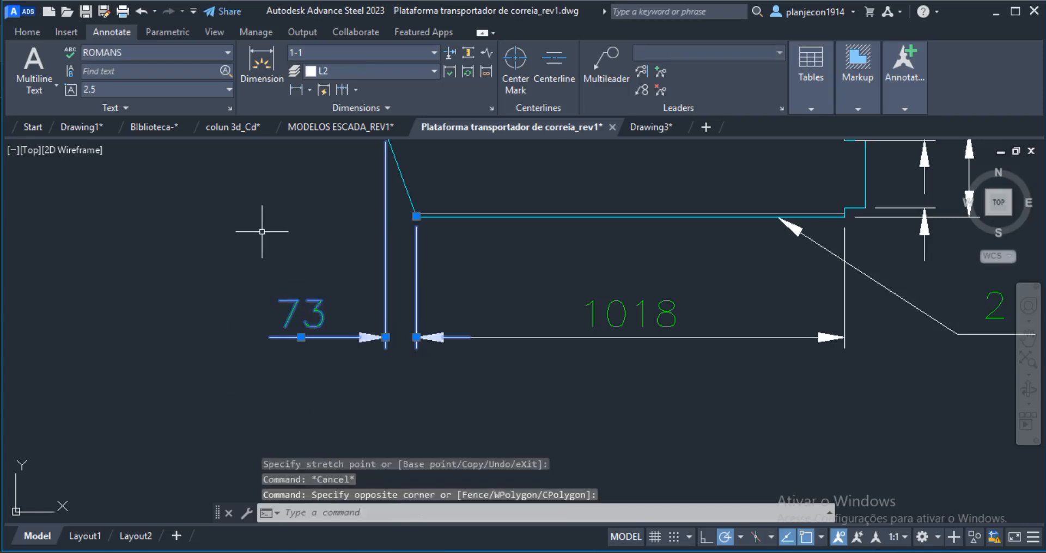
{"action": "type", "text": "MO"}
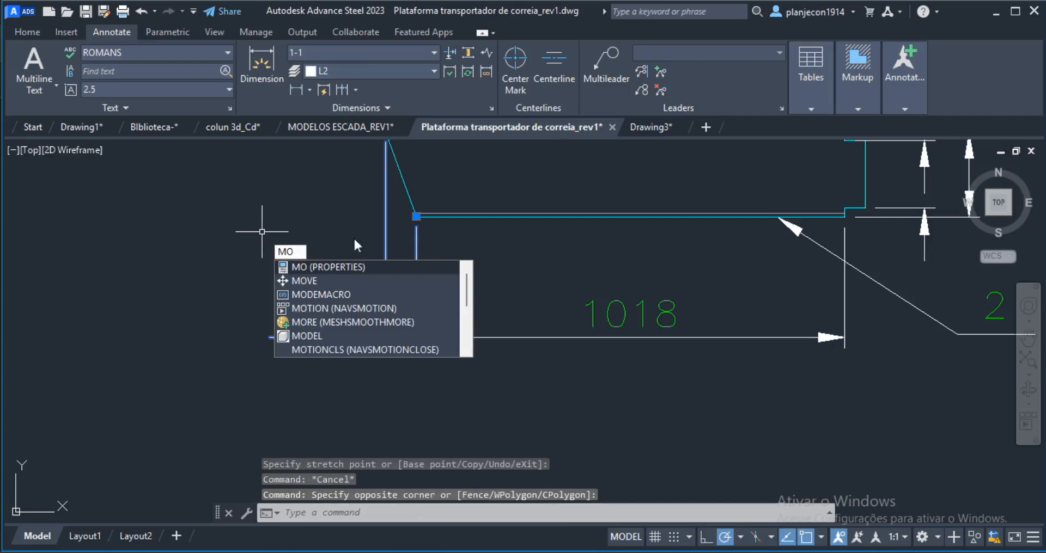
{"action": "key", "text": "Return"}
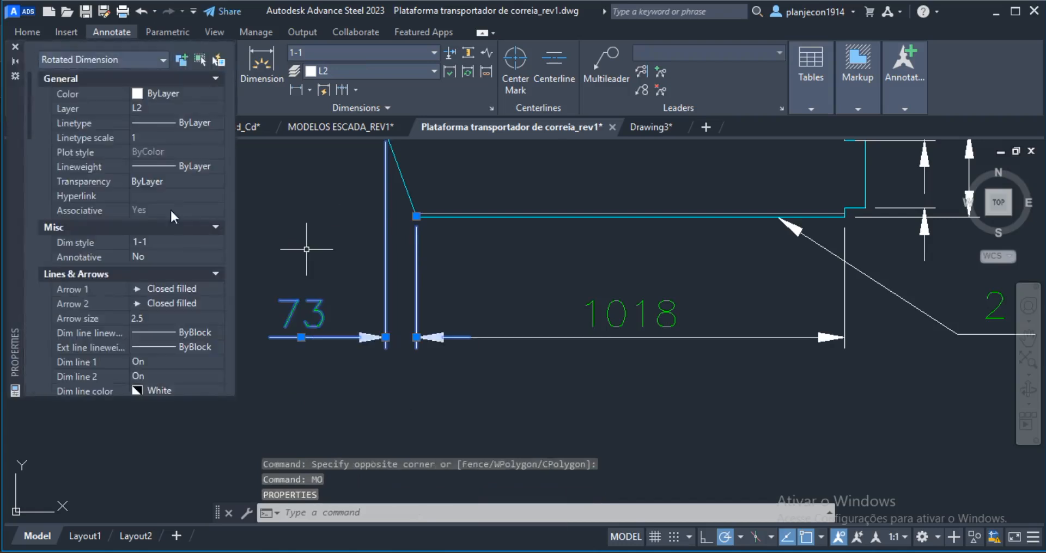
{"action": "scroll", "coordinate": [132, 253], "scroll_direction": "down", "scroll_amount": 10}
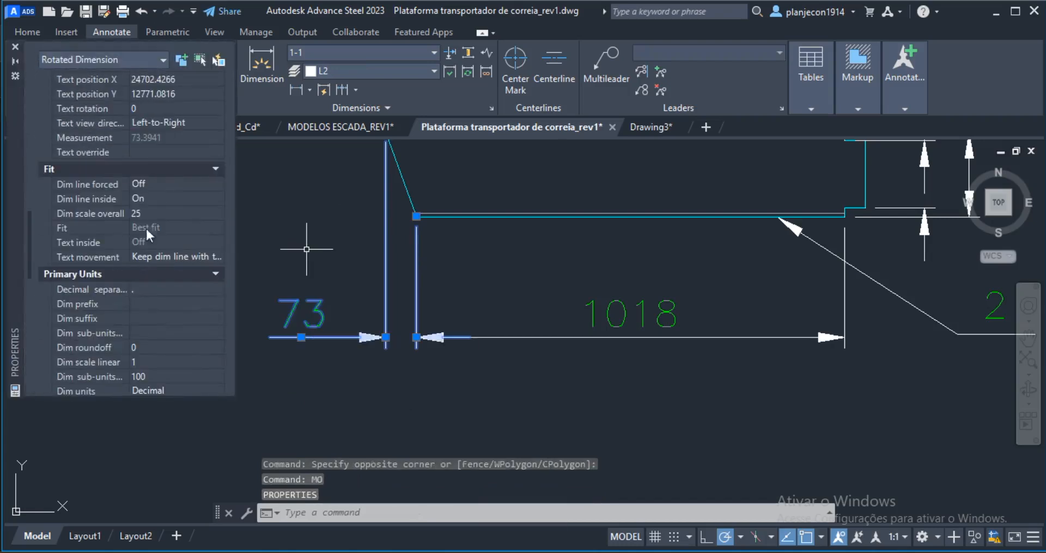
{"action": "left_click", "coordinate": [158, 185]}
{"action": "left_click", "coordinate": [182, 185]}
{"action": "left_click", "coordinate": [141, 199]}
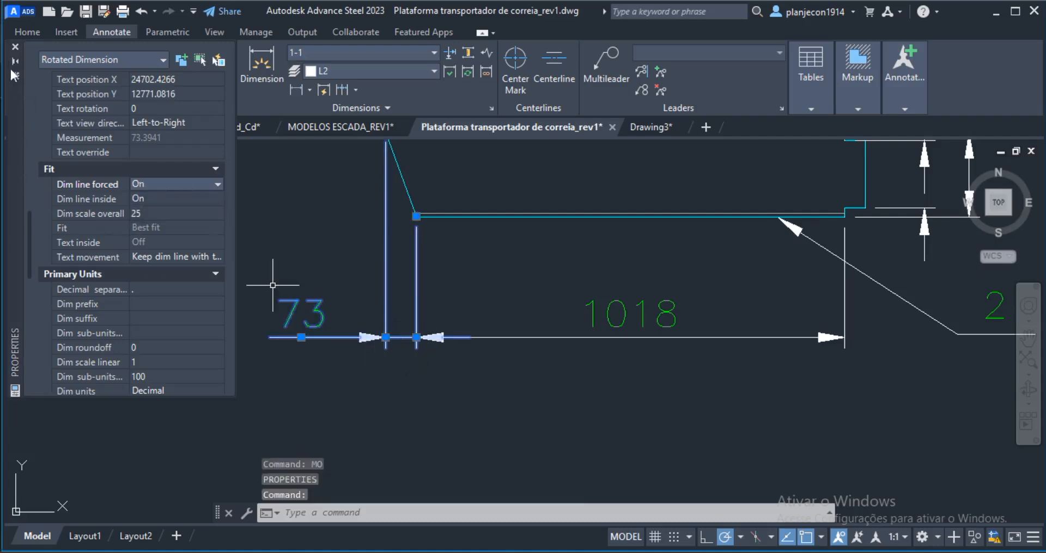
{"action": "left_click", "coordinate": [15, 47]}
{"action": "key", "text": "Escape"}
Step: Draw a horizontal construction line below the beam and its dimensions
{"action": "scroll", "coordinate": [484, 397], "scroll_direction": "down", "scroll_amount": 5}
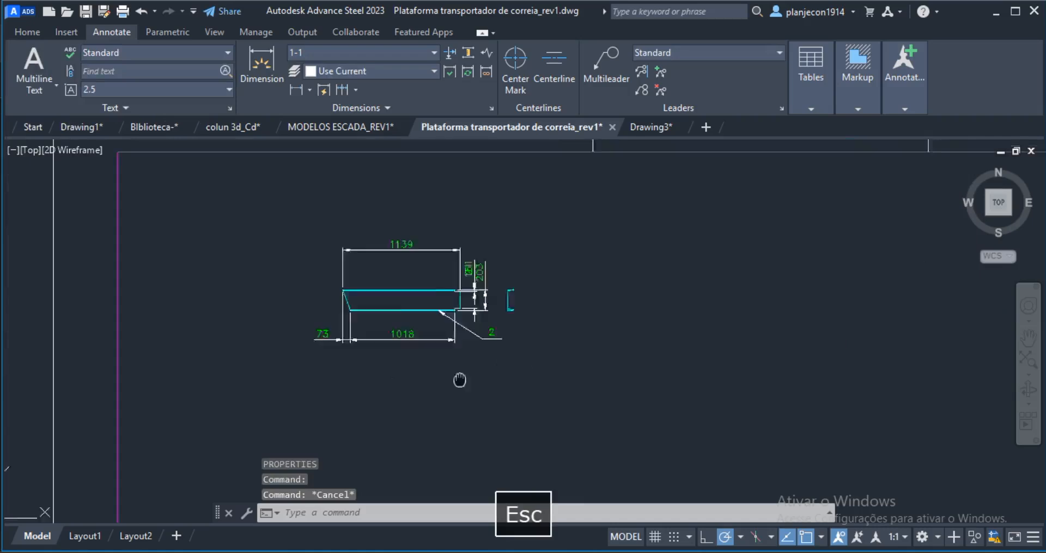
{"action": "scroll", "coordinate": [501, 362], "scroll_direction": "up", "scroll_amount": 4}
{"action": "middle_click_drag", "start_coordinate": [567, 296], "coordinate": [506, 315]}
{"action": "middle_click_drag", "start_coordinate": [393, 441], "coordinate": [553, 411]}
{"action": "type", "text": "xl"}
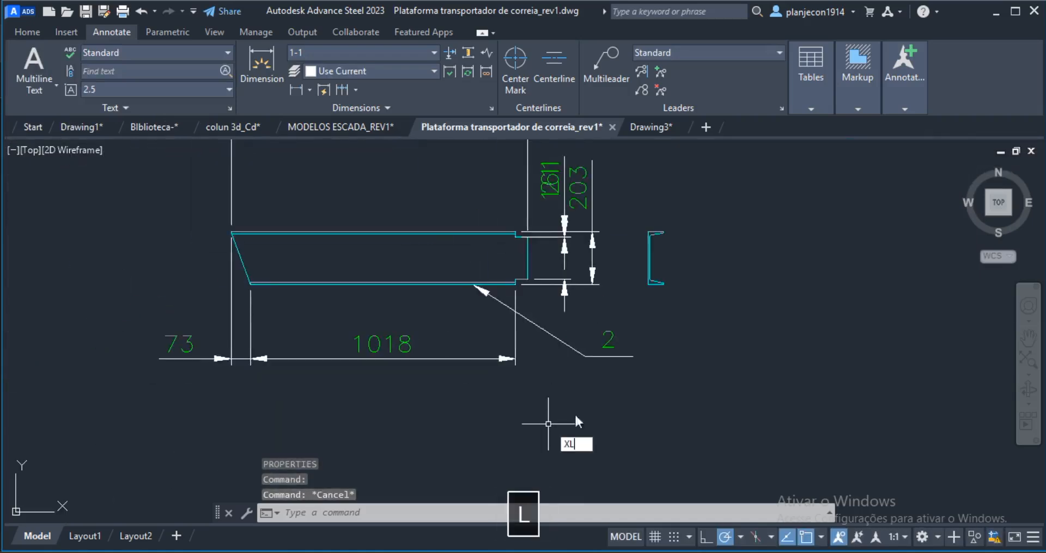
{"action": "key", "text": "Return"}
{"action": "left_click", "coordinate": [675, 434]}
{"action": "left_click", "coordinate": [713, 434]}
{"action": "key", "text": "Escape"}
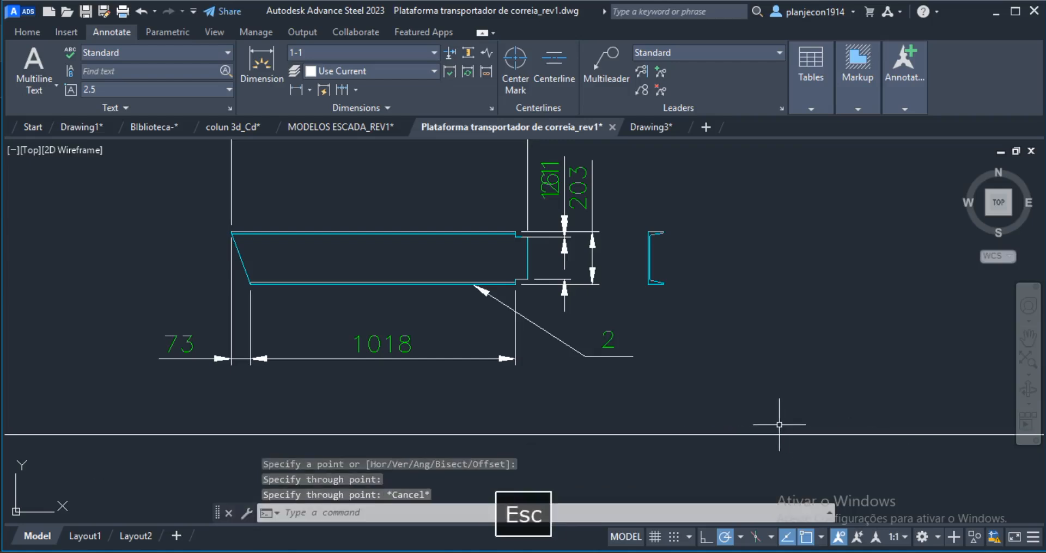
Step: Move the horizontal construction line onto the corner of the beam's upper edge at the notch
{"action": "type", "text": "m"}
{"action": "key", "text": "space"}
{"action": "left_click", "coordinate": [731, 399]}
{"action": "left_click", "coordinate": [663, 446]}
{"action": "key", "text": "space"}
{"action": "left_click", "coordinate": [675, 434]}
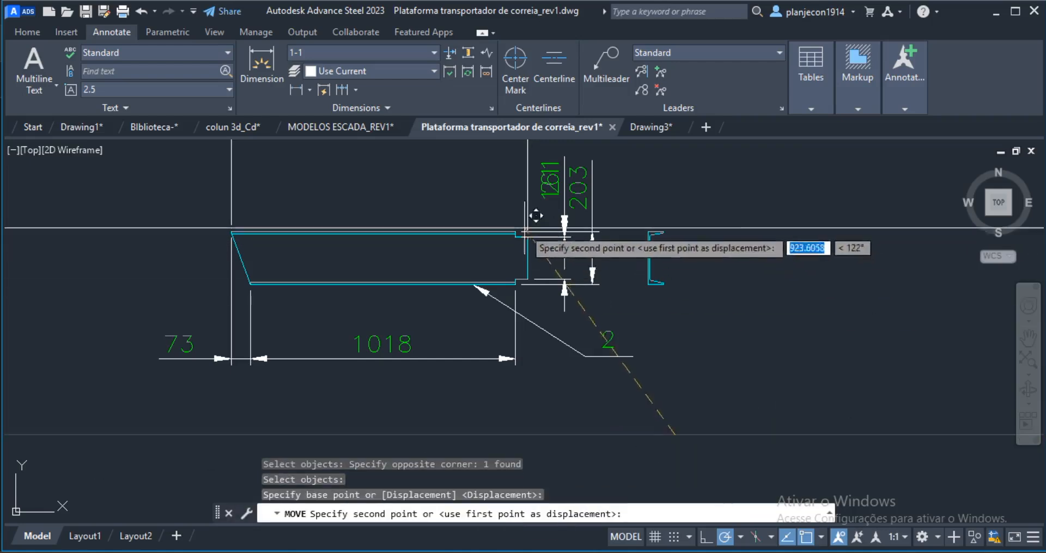
{"action": "scroll", "coordinate": [531, 218], "scroll_direction": "up", "scroll_amount": 5}
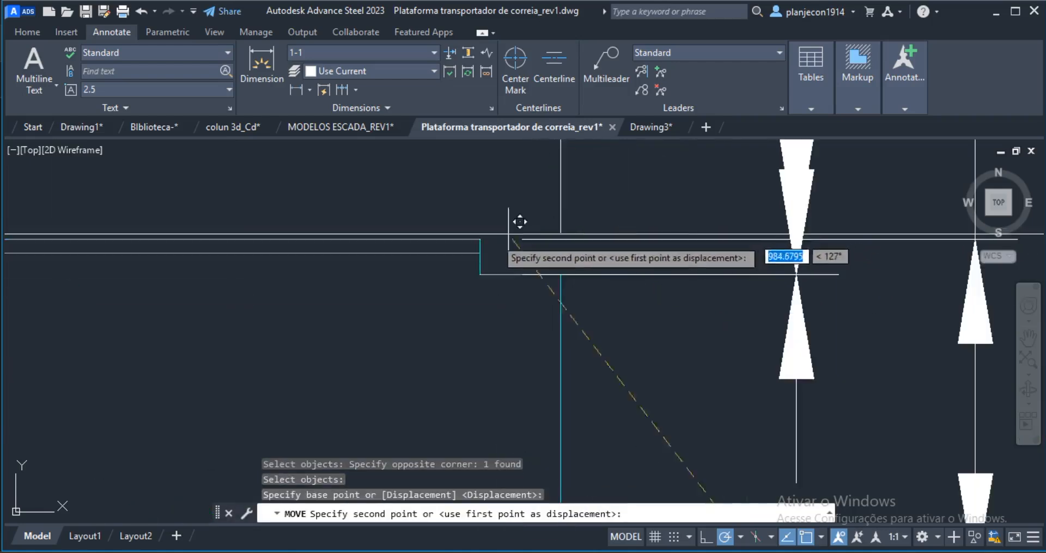
{"action": "left_click", "coordinate": [480, 240]}
{"action": "scroll", "coordinate": [478, 238], "scroll_direction": "down", "scroll_amount": 5}
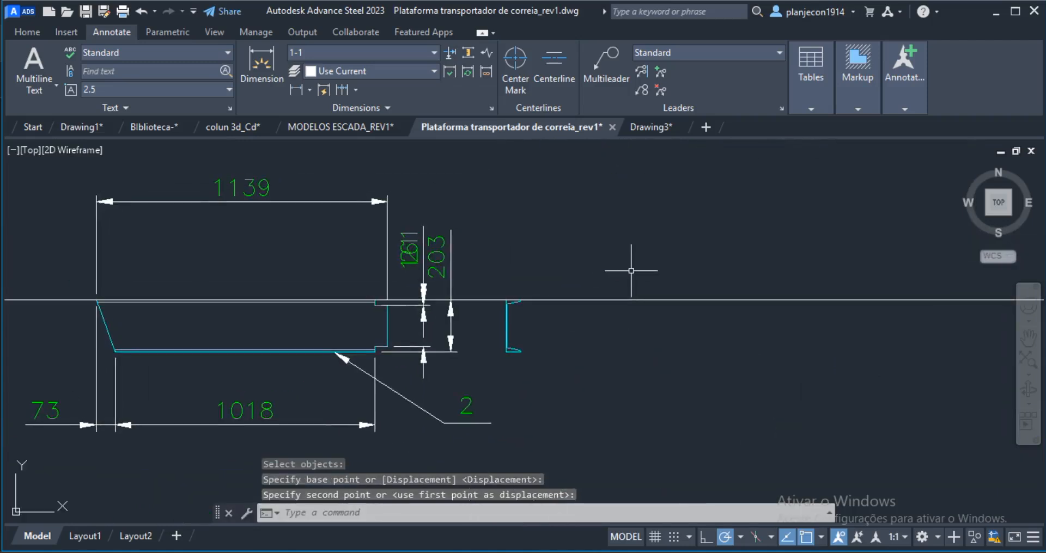
Step: Move the horizontal construction line 250 straight up from the beam's upper edge
{"action": "key", "text": "space"}
{"action": "left_click", "coordinate": [665, 268]}
{"action": "left_click", "coordinate": [579, 334]}
{"action": "key", "text": "space"}
{"action": "left_click", "coordinate": [555, 267]}
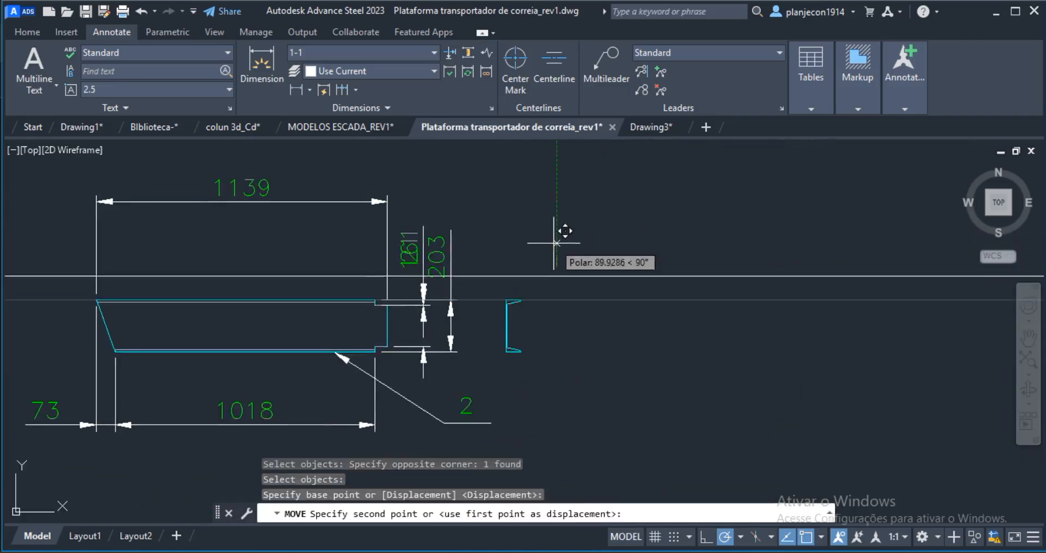
{"action": "type", "text": "250"}
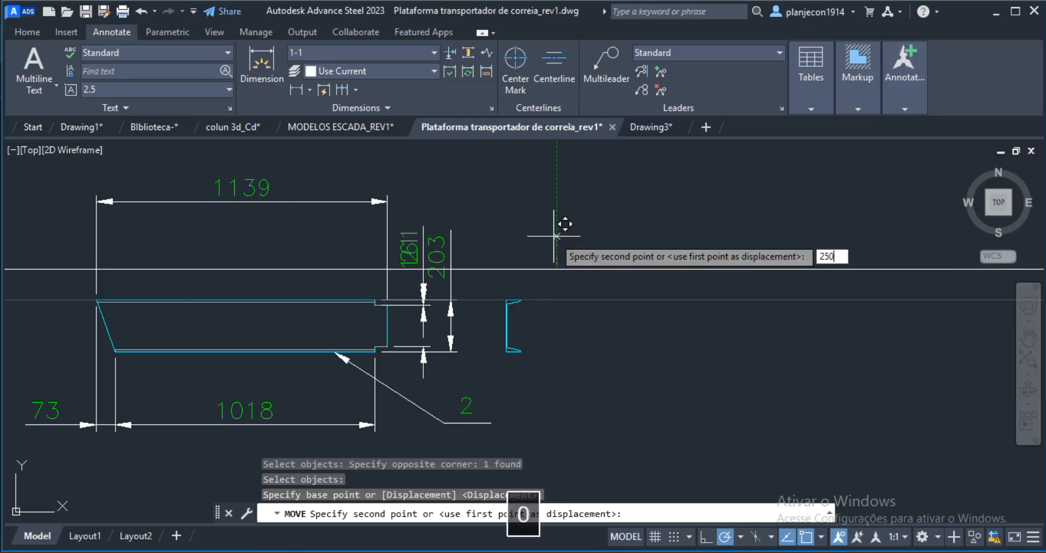
{"action": "key", "text": "Return"}
Step: Align the beam's overall length dimension line with the horizontal construction line above the upper edge
{"action": "left_click", "coordinate": [243, 222]}
{"action": "left_click", "coordinate": [108, 216]}
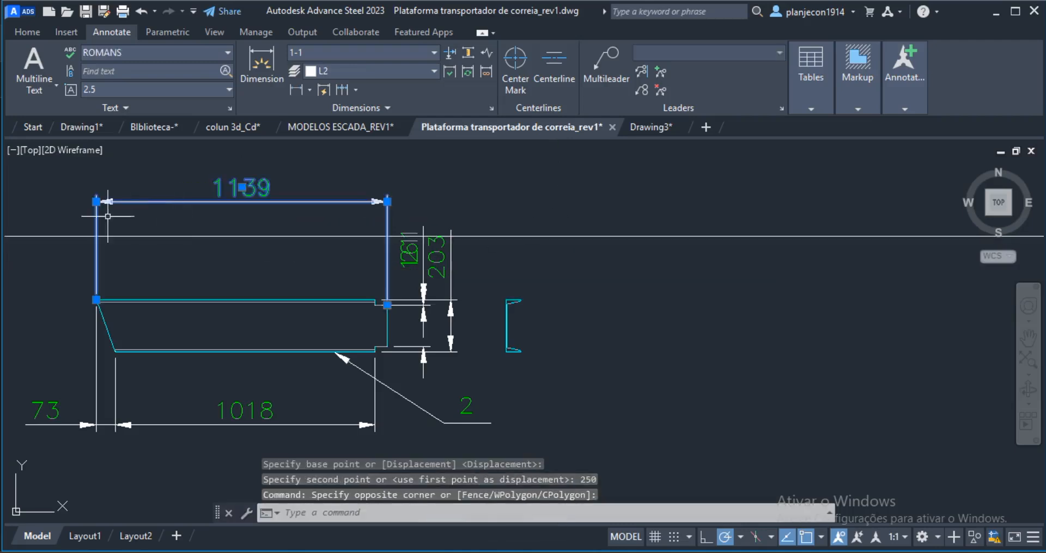
{"action": "left_click", "coordinate": [387, 201]}
{"action": "left_click", "coordinate": [387, 236]}
{"action": "key", "text": "Escape"}
{"action": "key", "text": "Escape"}
Step: Draw a vertical construction line through free space beyond the channel's section view
{"action": "middle_click_drag", "start_coordinate": [553, 393], "coordinate": [582, 370]}
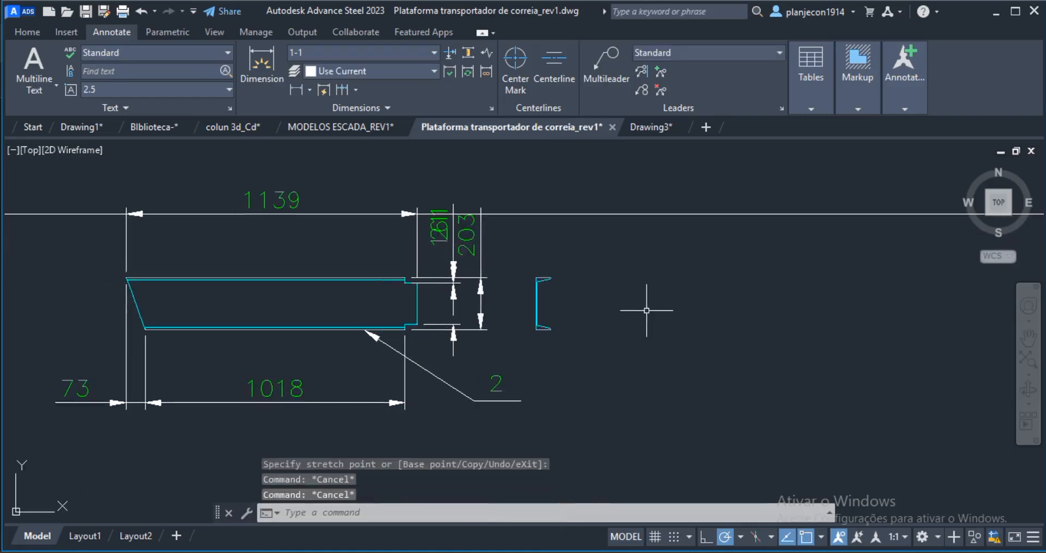
{"action": "type", "text": "xl"}
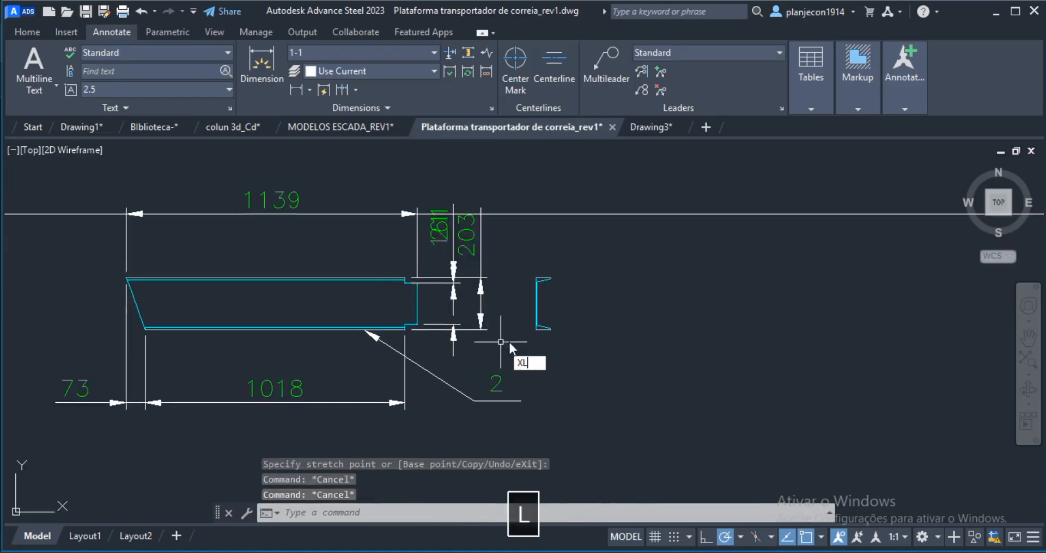
{"action": "key", "text": "Return"}
{"action": "left_click", "coordinate": [615, 409]}
{"action": "left_click", "coordinate": [614, 376]}
{"action": "key", "text": "Escape"}
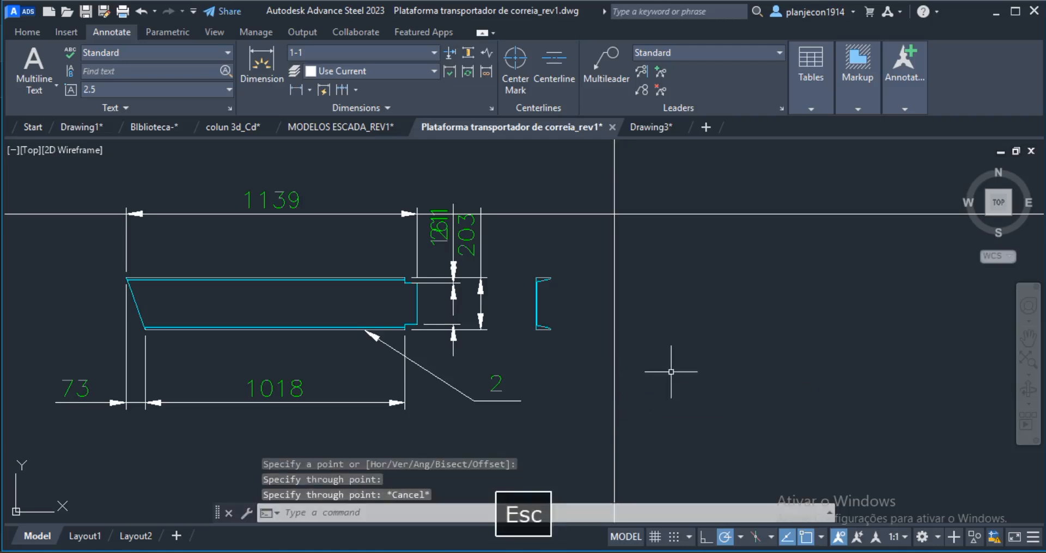
Step: Move the vertical construction line onto the beam's notched end
{"action": "type", "text": "m"}
{"action": "key", "text": "space"}
{"action": "left_click", "coordinate": [637, 374]}
{"action": "left_click", "coordinate": [602, 404]}
{"action": "key", "text": "space"}
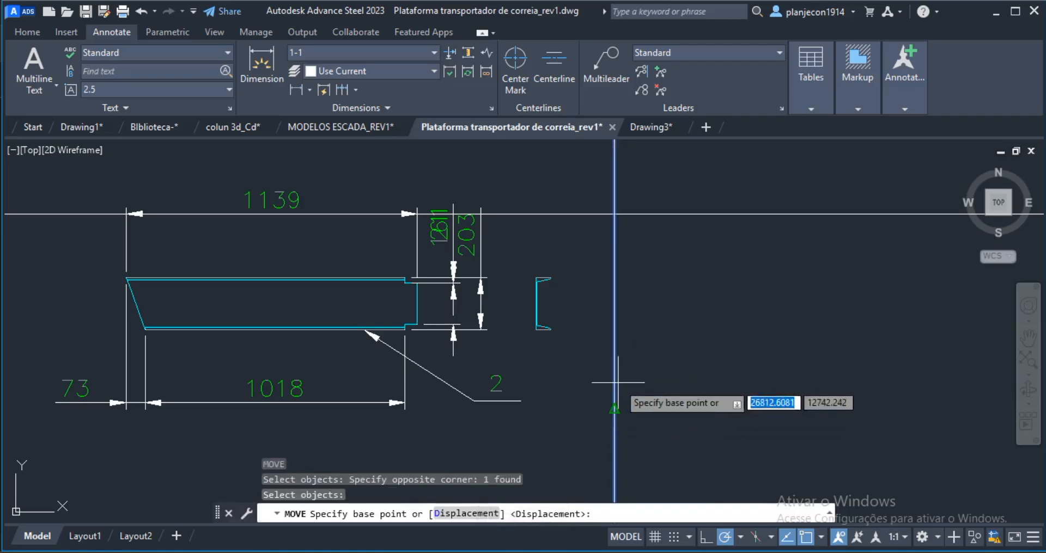
{"action": "left_click", "coordinate": [612, 408]}
{"action": "scroll", "coordinate": [411, 327], "scroll_direction": "up", "scroll_amount": 4}
{"action": "scroll", "coordinate": [431, 296], "scroll_direction": "up", "scroll_amount": 2}
{"action": "left_click", "coordinate": [429, 289]}
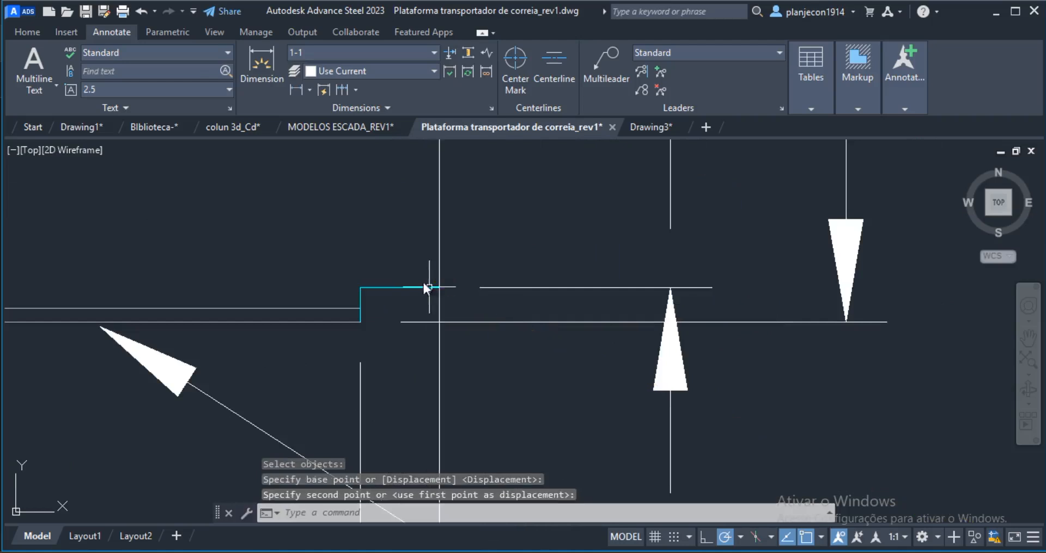
Step: Move the vertical construction line 250 horizontally outward from the beam's notched end
{"action": "scroll", "coordinate": [474, 287], "scroll_direction": "down", "scroll_amount": 6}
{"action": "scroll", "coordinate": [495, 378], "scroll_direction": "up", "scroll_amount": 4}
{"action": "type", "text": "m"}
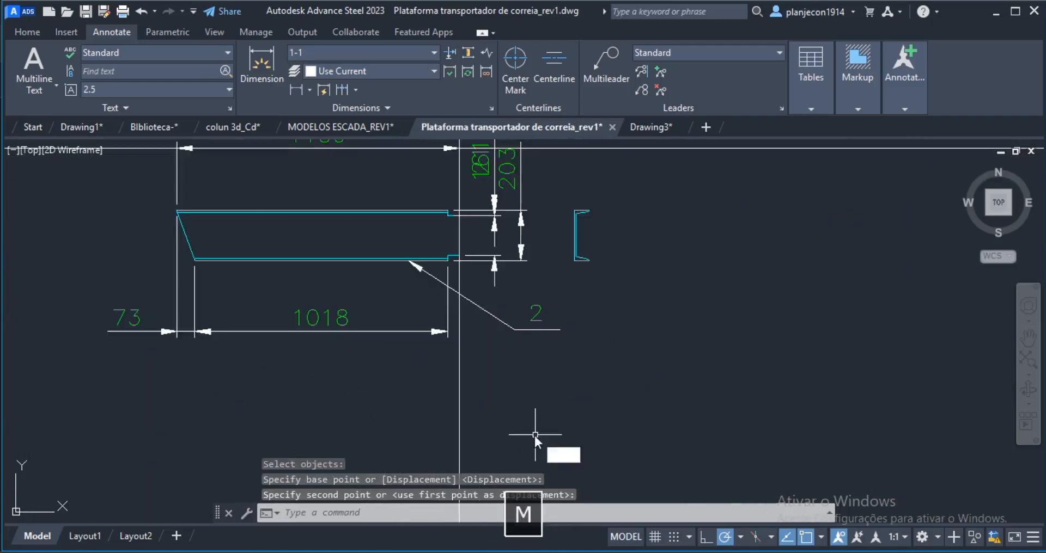
{"action": "key", "text": "space"}
{"action": "left_click", "coordinate": [479, 383]}
{"action": "left_click", "coordinate": [453, 412]}
{"action": "key", "text": "space"}
{"action": "left_click", "coordinate": [506, 401]}
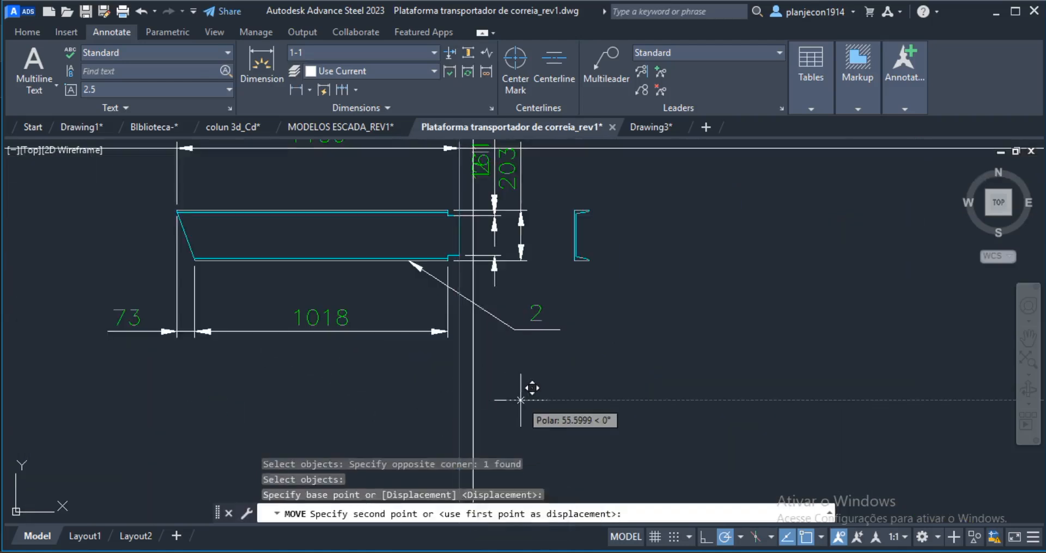
{"action": "type", "text": "250"}
{"action": "key", "text": "Return"}
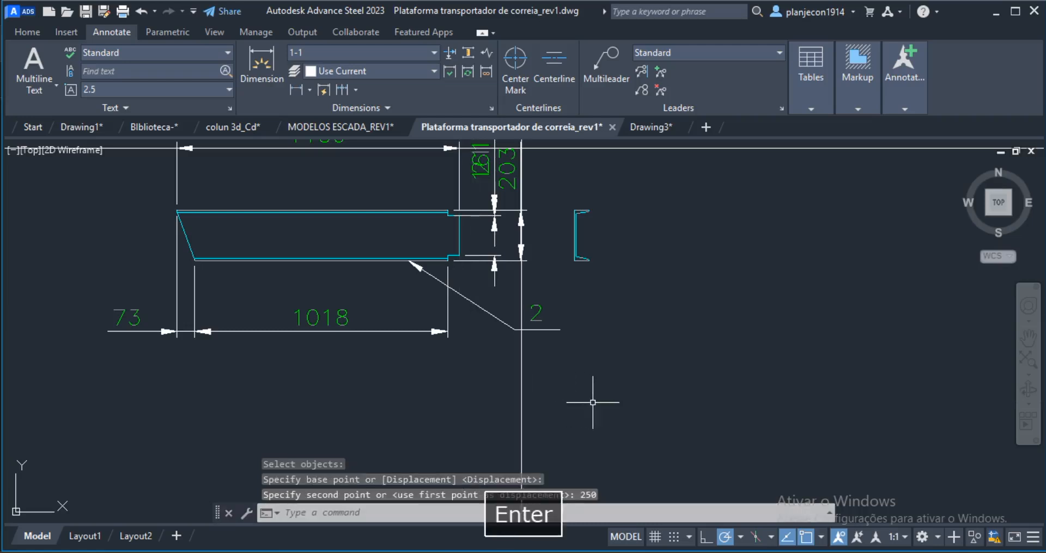
Step: Copy the vertical construction line 250 farther outward from the beam's notched end
{"action": "type", "text": "co"}
{"action": "key", "text": "space"}
{"action": "left_click", "coordinate": [557, 401]}
{"action": "left_click", "coordinate": [508, 409]}
{"action": "key", "text": "space"}
{"action": "left_click", "coordinate": [576, 407]}
{"action": "type", "text": "250"}
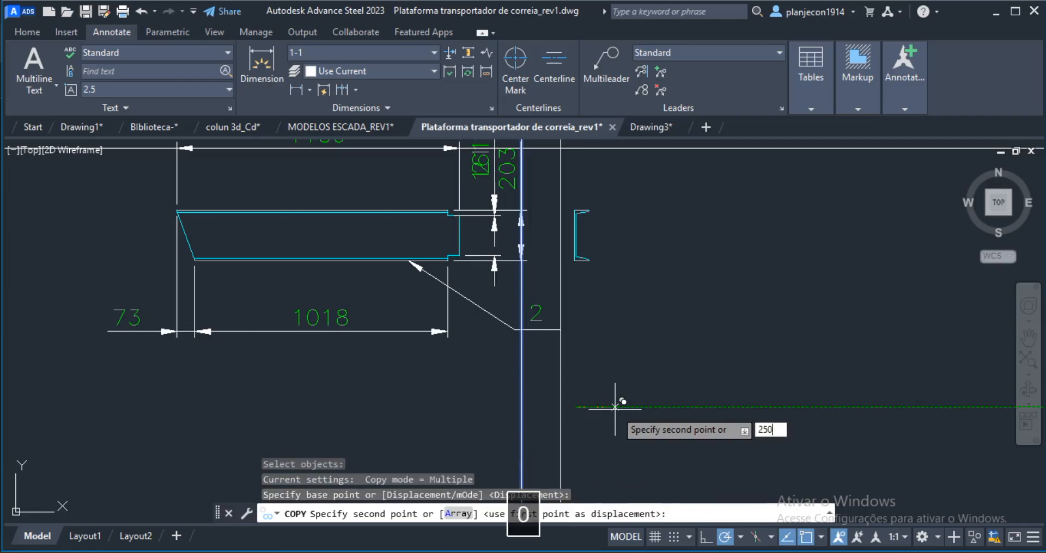
{"action": "key", "text": "Return"}
{"action": "key", "text": "Escape"}
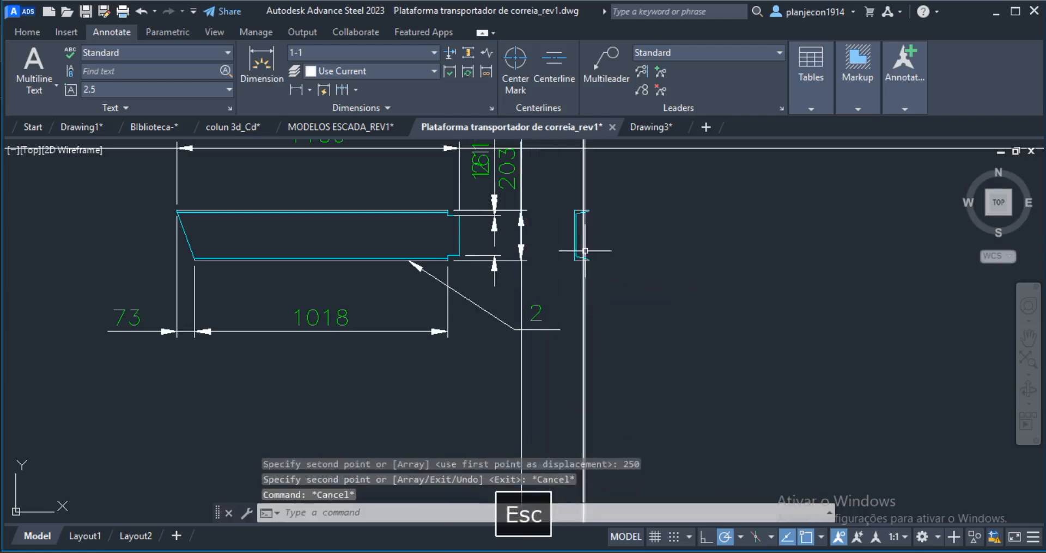
Step: Move the channel's section view farther away from the beam, clear of the vertical construction lines
{"action": "left_click", "coordinate": [556, 188]}
{"action": "left_click", "coordinate": [671, 327]}
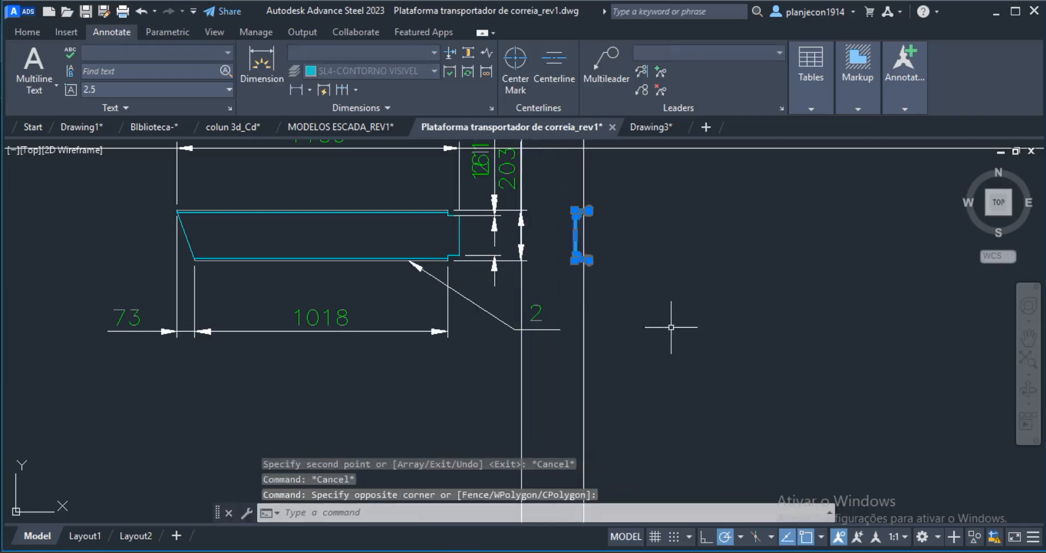
{"action": "type", "text": "m"}
{"action": "key", "text": "space"}
{"action": "left_click", "coordinate": [659, 365]}
{"action": "left_click", "coordinate": [921, 385]}
{"action": "key", "text": "Escape"}
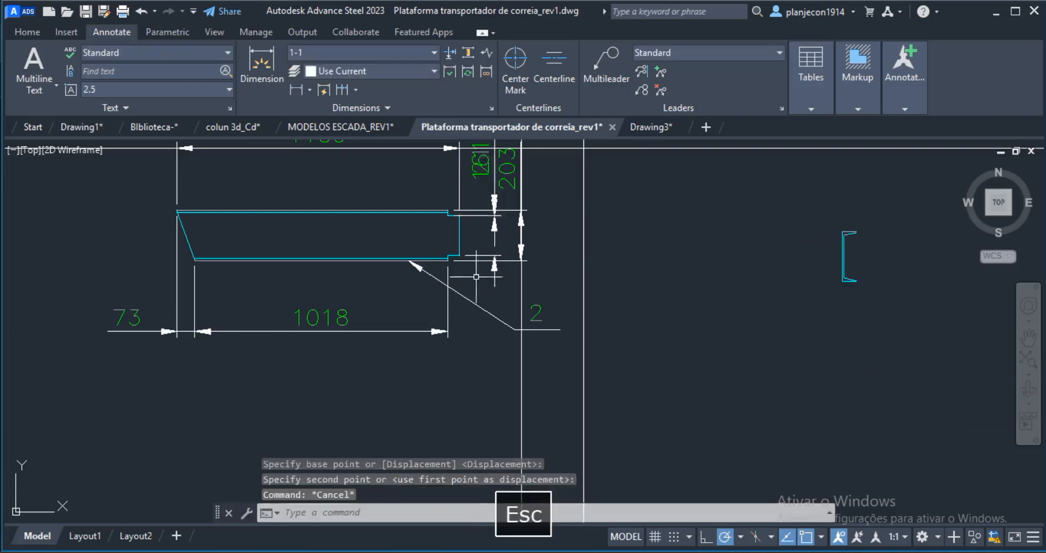
Step: Align the 203 height dimension line with the outer vertical construction line
{"action": "scroll", "coordinate": [476, 277], "scroll_direction": "down", "scroll_amount": 1}
{"action": "scroll", "coordinate": [482, 294], "scroll_direction": "up", "scroll_amount": 4}
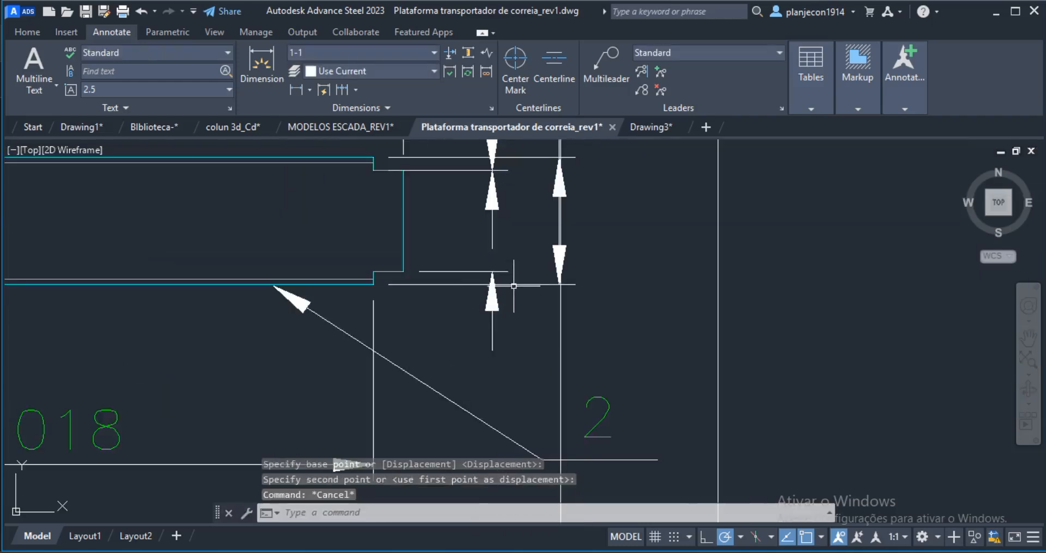
{"action": "left_click", "coordinate": [553, 284]}
{"action": "left_click", "coordinate": [560, 284]}
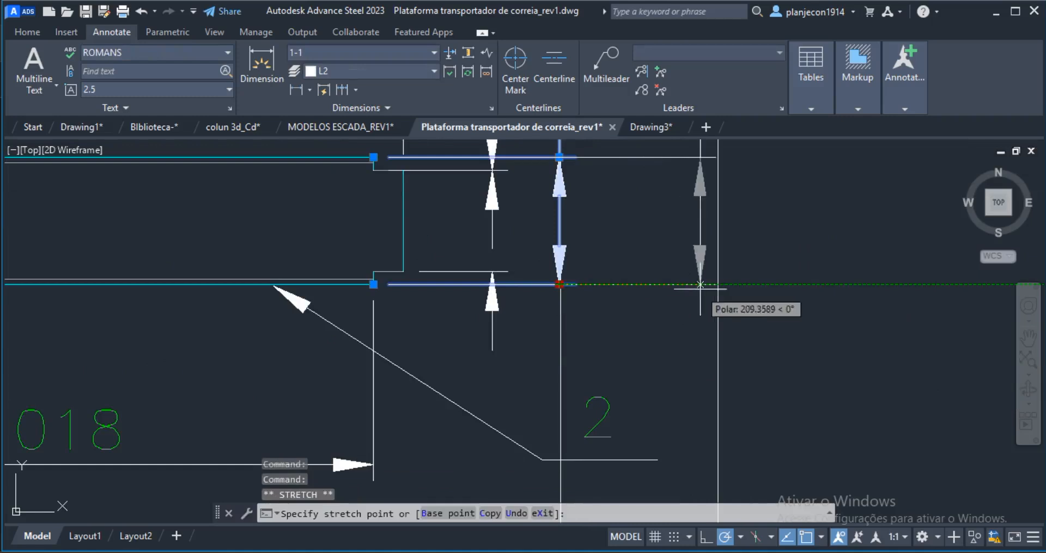
{"action": "left_click", "coordinate": [718, 284]}
{"action": "key", "text": "Escape"}
{"action": "key", "text": "Escape"}
Step: Align the 161 dimension line of the notched end with the inner vertical construction line
{"action": "left_click", "coordinate": [509, 300]}
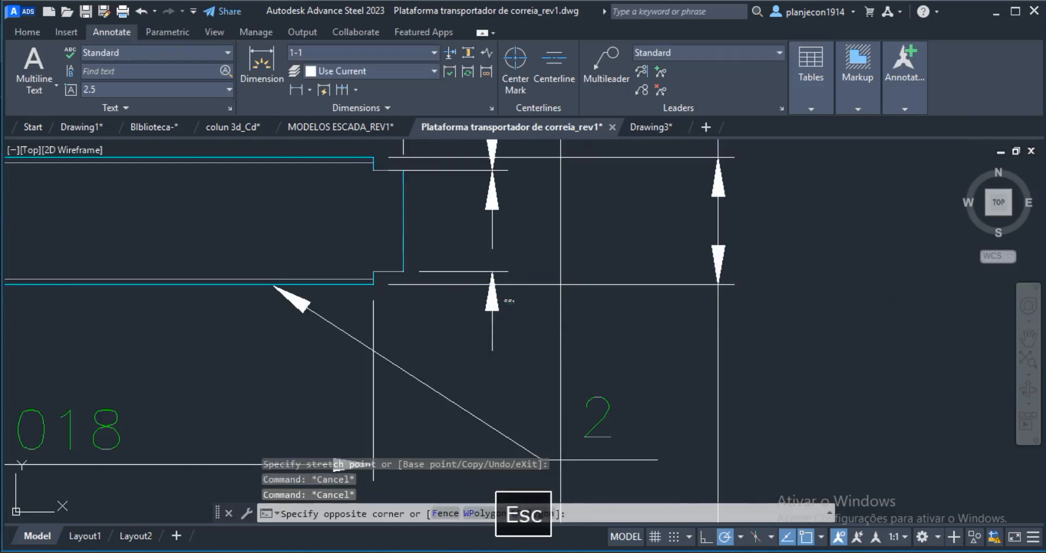
{"action": "left_click", "coordinate": [479, 289]}
{"action": "left_click", "coordinate": [492, 271]}
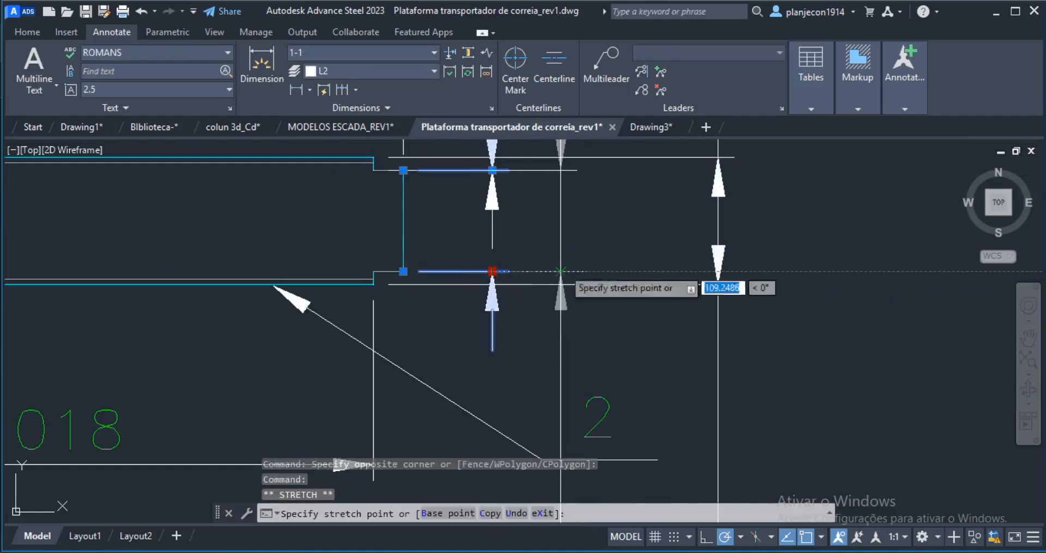
{"action": "left_click", "coordinate": [560, 271]}
{"action": "scroll", "coordinate": [528, 305], "scroll_direction": "down", "scroll_amount": 4}
{"action": "key", "text": "Escape"}
Step: Align the upper notch's depth dimension line with the inner vertical construction line
{"action": "scroll", "coordinate": [534, 214], "scroll_direction": "up", "scroll_amount": 6}
{"action": "left_click", "coordinate": [442, 291]}
{"action": "left_click", "coordinate": [377, 311]}
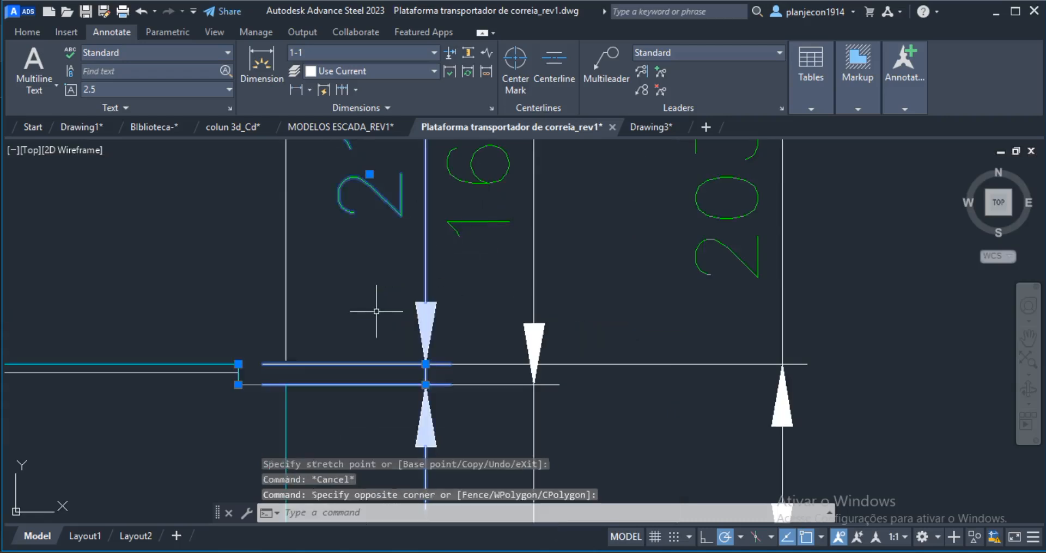
{"action": "left_click", "coordinate": [425, 385]}
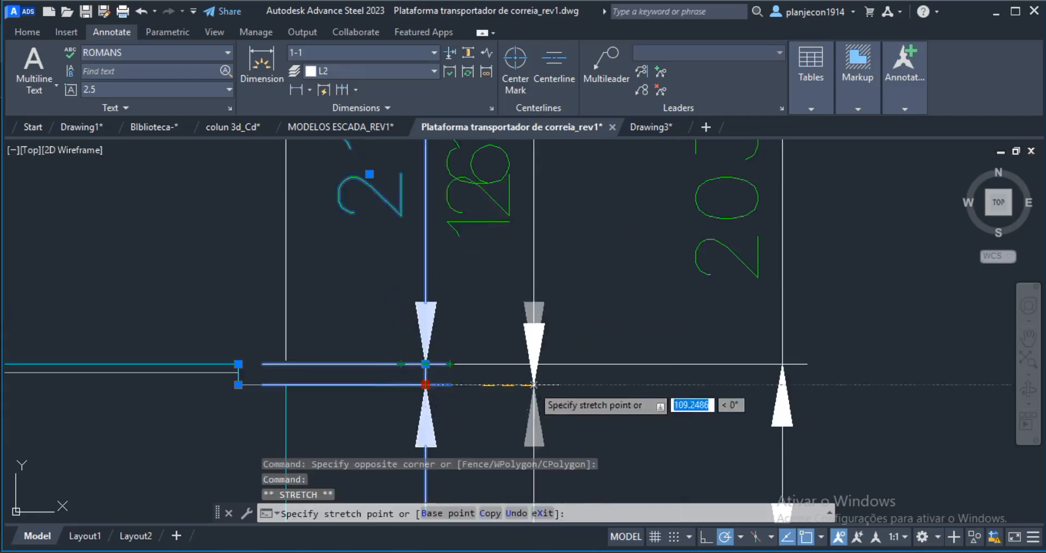
{"action": "scroll", "coordinate": [442, 252], "scroll_direction": "down", "scroll_amount": 3}
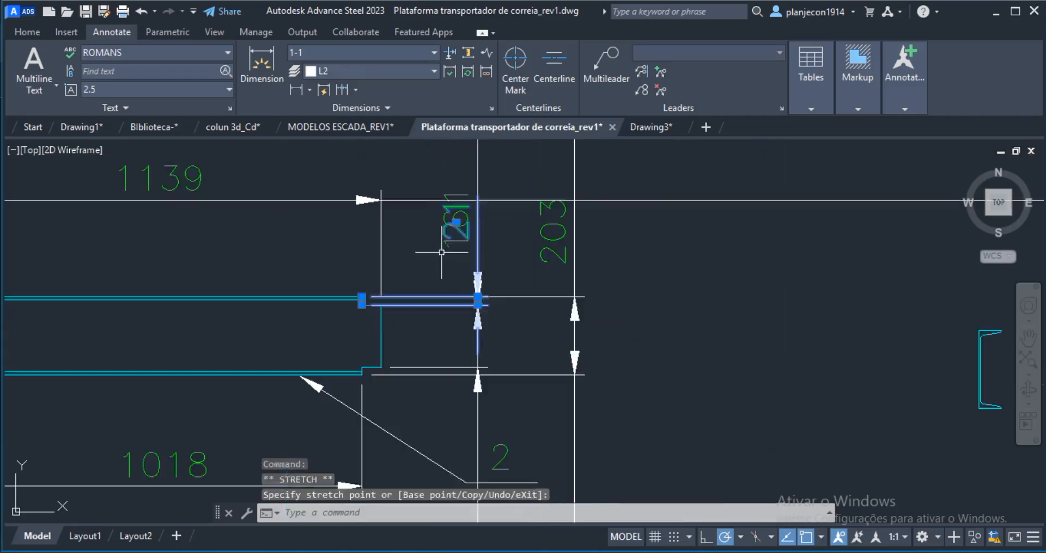
{"action": "left_click", "coordinate": [479, 344]}
{"action": "key", "text": "Escape"}
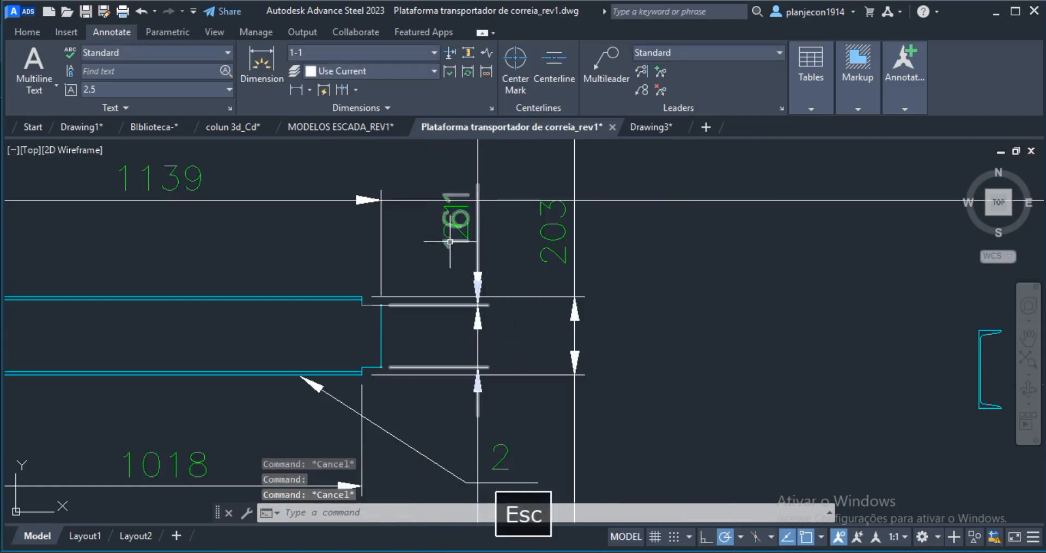
Step: Move the 161 dimension's text down between its extension lines, clear of the upper notch's depth text
{"action": "left_click", "coordinate": [466, 259]}
{"action": "left_click", "coordinate": [456, 220]}
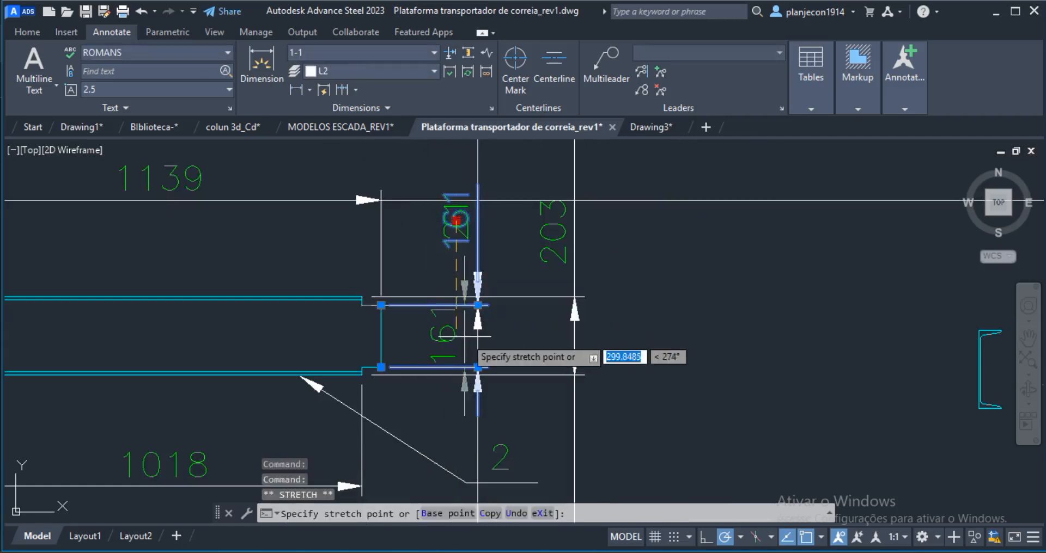
{"action": "scroll", "coordinate": [453, 299], "scroll_direction": "down", "scroll_amount": 5}
{"action": "key", "text": "Escape"}
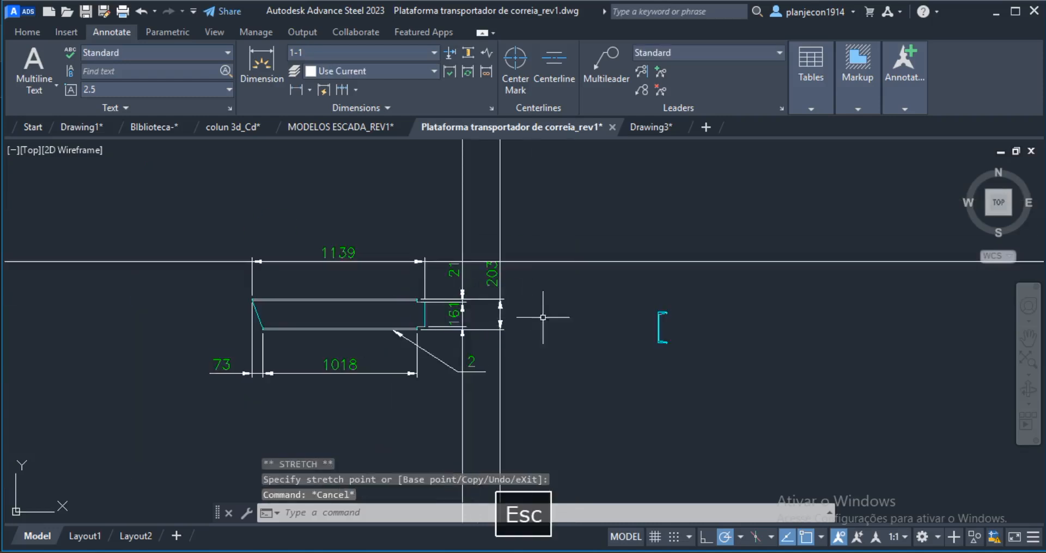
Step: Erase the two vertical construction lines and the horizontal construction line around the beam
{"action": "left_click", "coordinate": [600, 217]}
{"action": "left_click", "coordinate": [561, 349]}
{"action": "left_click", "coordinate": [561, 221]}
{"action": "left_click", "coordinate": [392, 196]}
{"action": "right_click", "coordinate": [500, 205]}
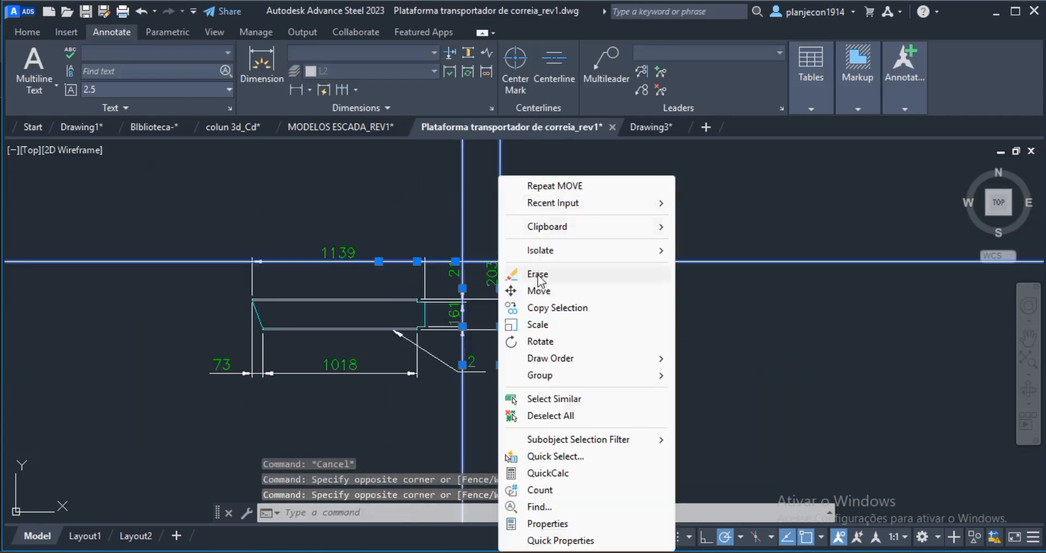
{"action": "left_click", "coordinate": [538, 275]}
Step: Move the 203 height dimension's text down between its two arrowheads
{"action": "scroll", "coordinate": [564, 300], "scroll_direction": "up", "scroll_amount": 6}
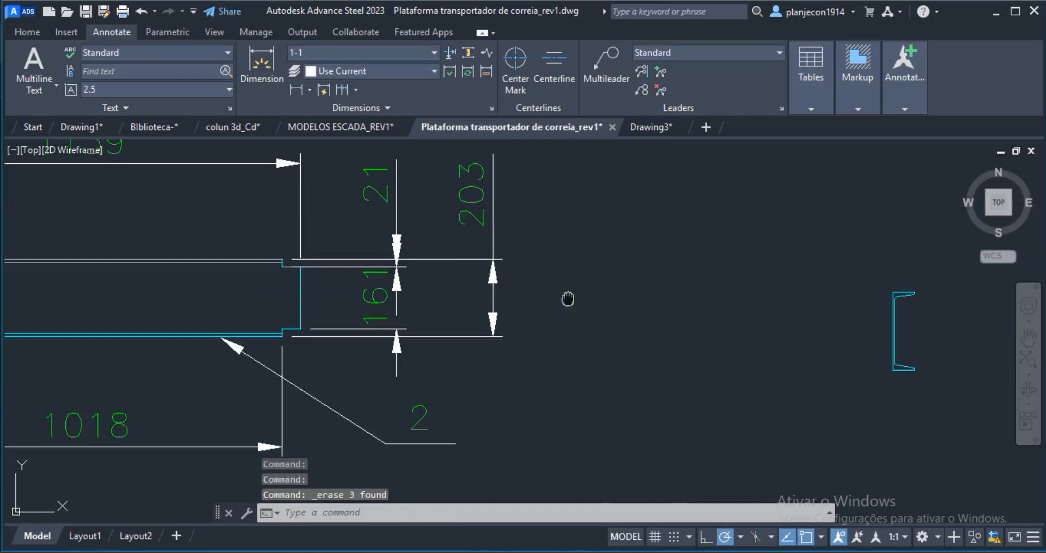
{"action": "middle_click_drag", "start_coordinate": [515, 189], "coordinate": [561, 205]}
{"action": "left_click", "coordinate": [560, 205]}
{"action": "left_click", "coordinate": [532, 226]}
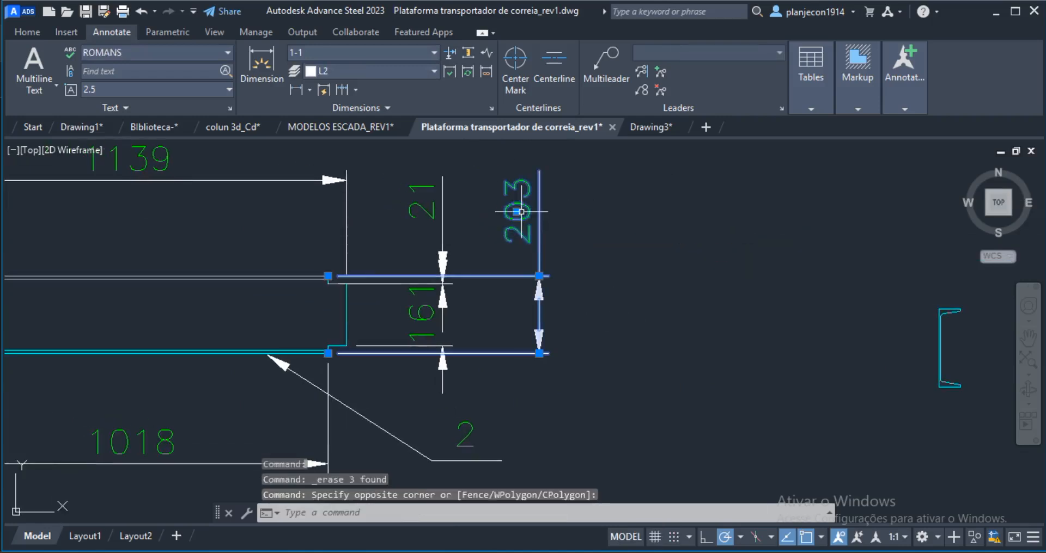
{"action": "left_click", "coordinate": [521, 212]}
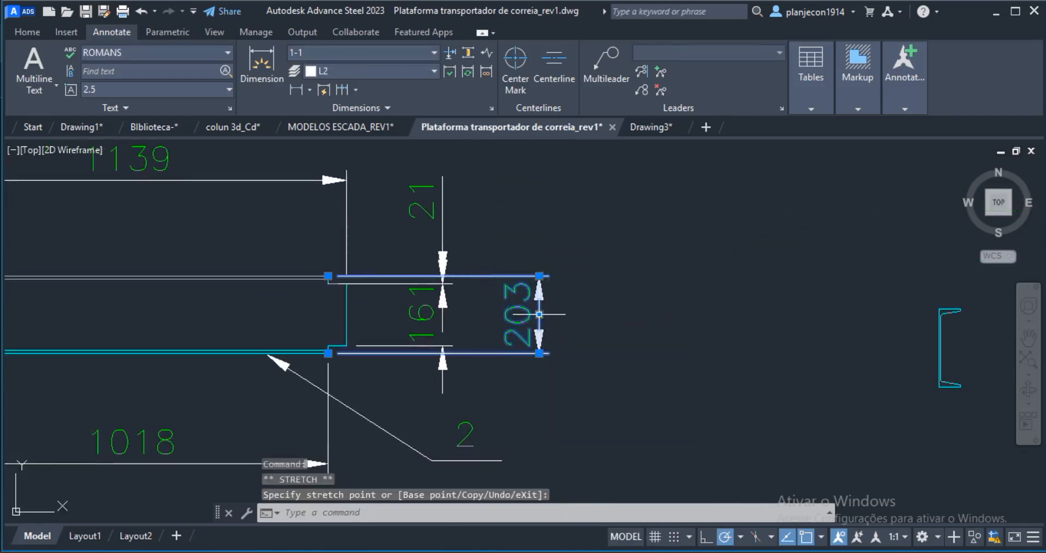
{"action": "key", "text": "Escape"}
{"action": "key", "text": "Escape"}
Step: Review the beam's dimension layout and examine the scale in the sheet's title block
{"action": "scroll", "coordinate": [528, 308], "scroll_direction": "down", "scroll_amount": 2}
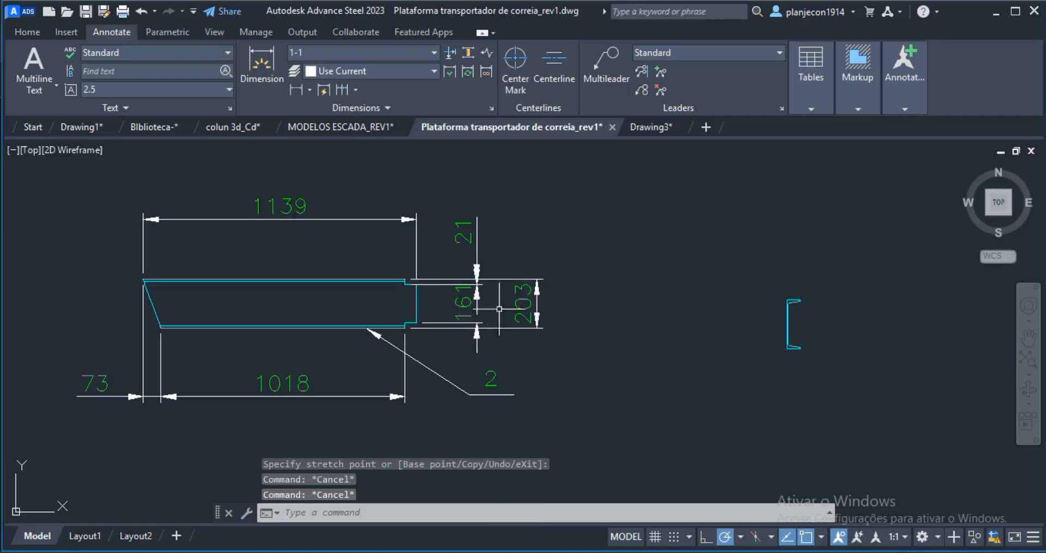
{"action": "scroll", "coordinate": [497, 297], "scroll_direction": "up", "scroll_amount": 2}
{"action": "scroll", "coordinate": [685, 311], "scroll_direction": "down", "scroll_amount": 2}
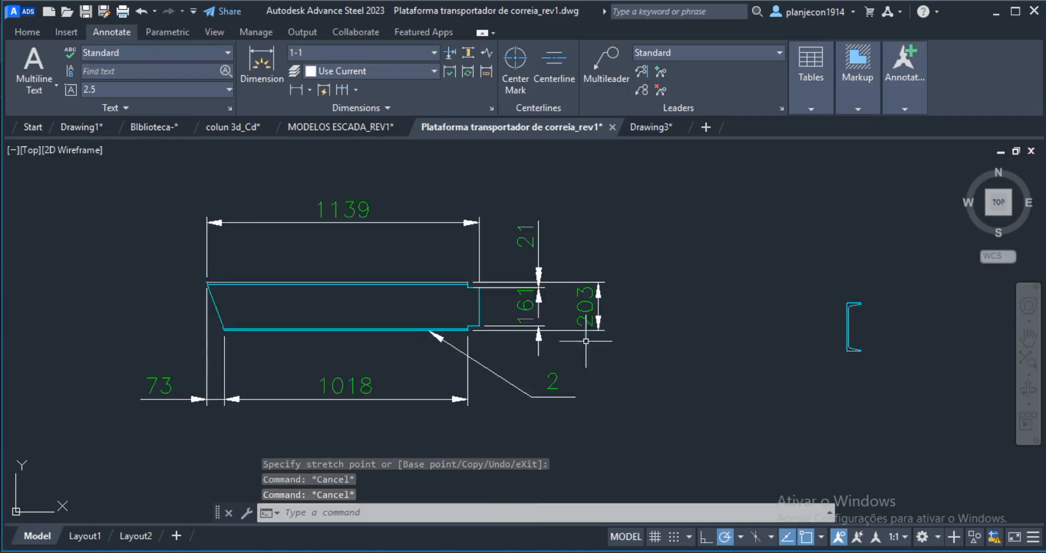
{"action": "scroll", "coordinate": [446, 348], "scroll_direction": "up", "scroll_amount": 3}
{"action": "scroll", "coordinate": [367, 257], "scroll_direction": "down", "scroll_amount": 3}
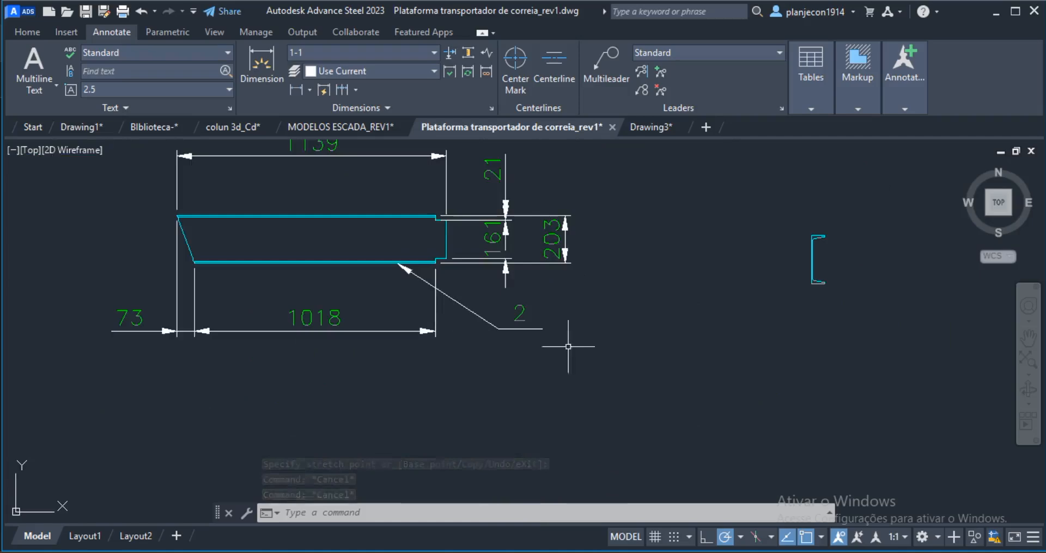
{"action": "scroll", "coordinate": [467, 284], "scroll_direction": "down", "scroll_amount": 5}
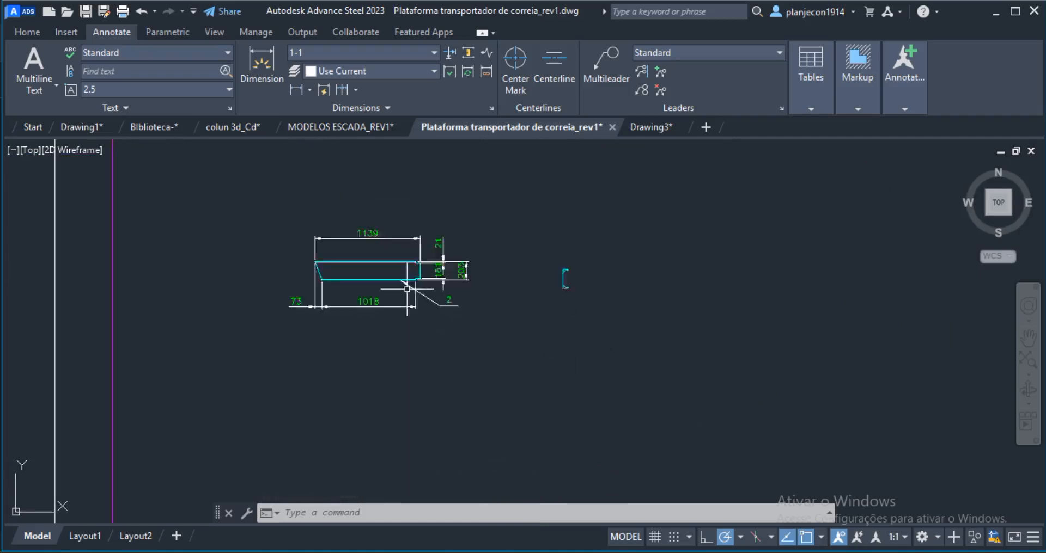
{"action": "scroll", "coordinate": [490, 285], "scroll_direction": "up", "scroll_amount": 2}
{"action": "scroll", "coordinate": [588, 297], "scroll_direction": "up", "scroll_amount": 2}
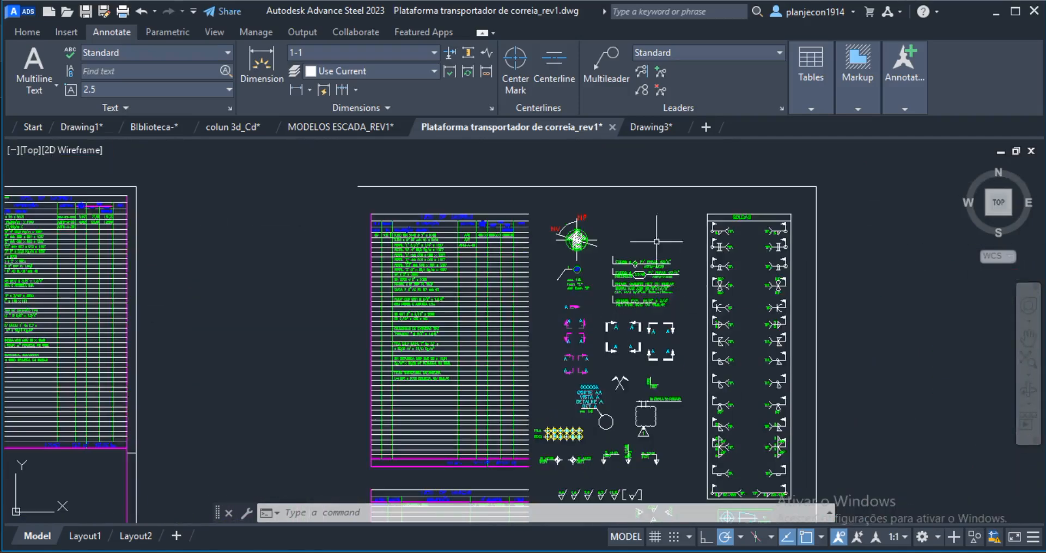
{"action": "scroll", "coordinate": [608, 261], "scroll_direction": "down", "scroll_amount": 2}
{"action": "middle_click_drag", "start_coordinate": [633, 339], "coordinate": [633, 247]}
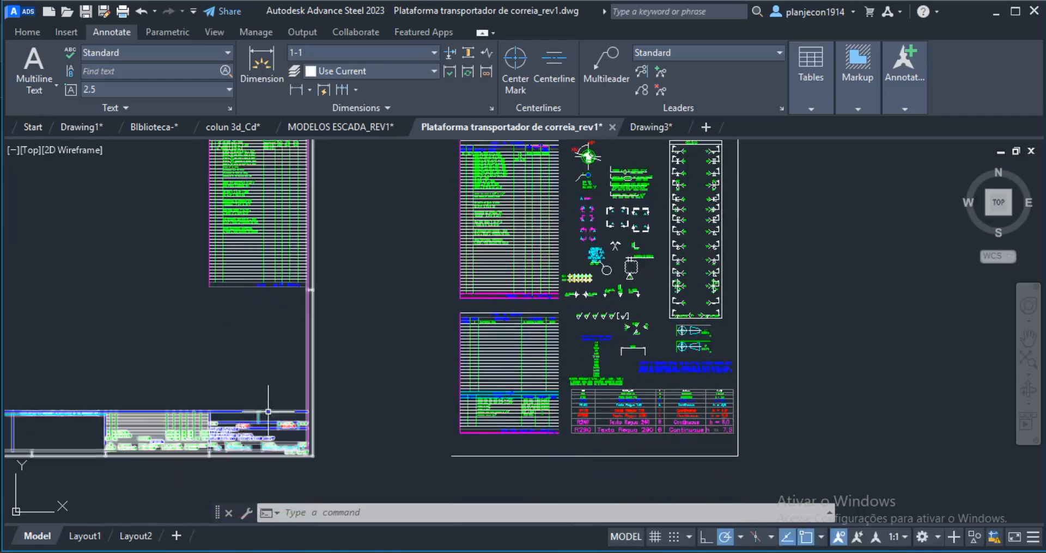
{"action": "scroll", "coordinate": [228, 452], "scroll_direction": "up", "scroll_amount": 4}
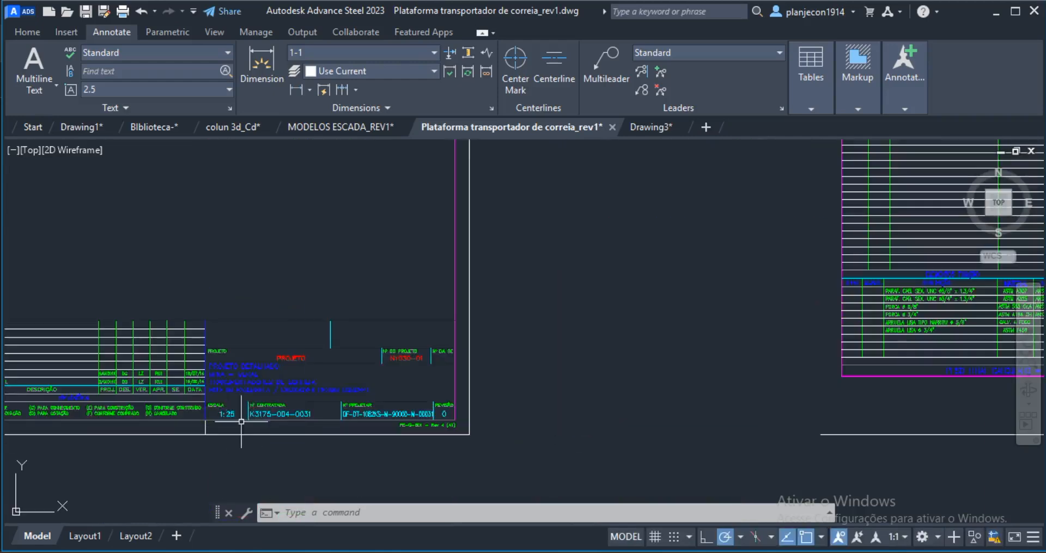
{"action": "scroll", "coordinate": [248, 392], "scroll_direction": "down", "scroll_amount": 4}
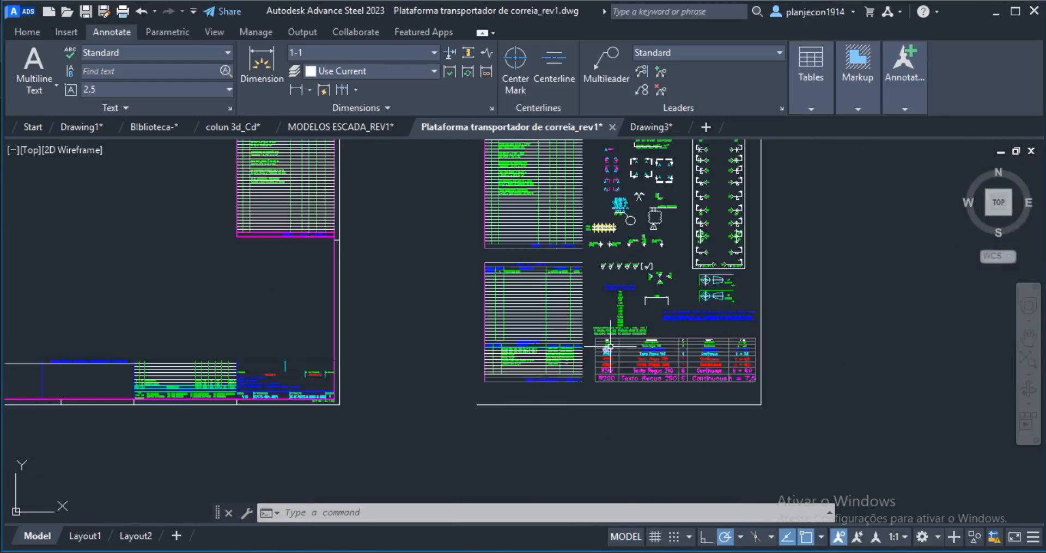
{"action": "middle_click_drag", "start_coordinate": [610, 347], "coordinate": [626, 467]}
{"action": "middle_click_drag", "start_coordinate": [696, 256], "coordinate": [870, 256]}
{"action": "scroll", "coordinate": [131, 232], "scroll_direction": "up", "scroll_amount": 8}
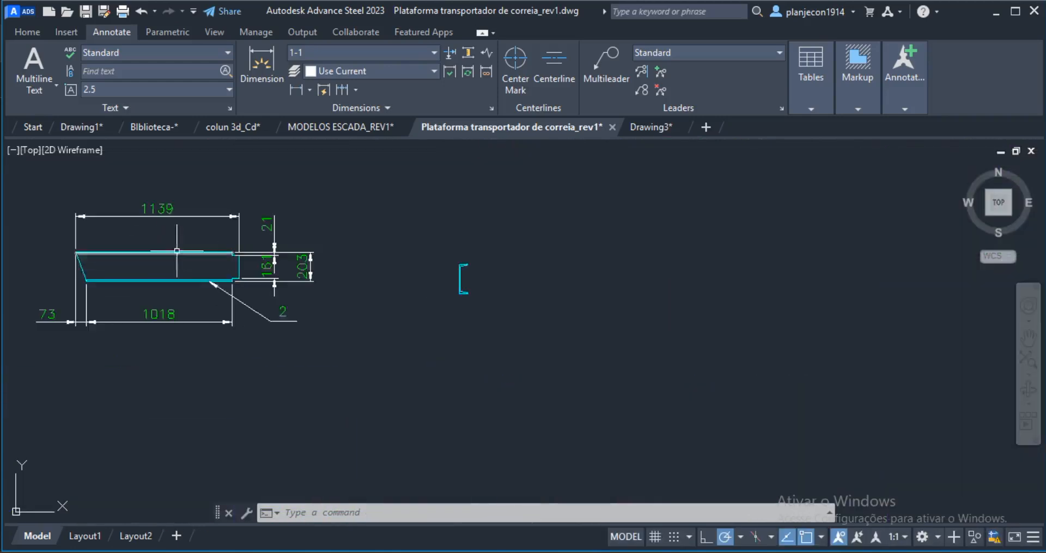
Step: Inspect the item leader's arrow size and check it by calculating 2.5*25
{"action": "scroll", "coordinate": [176, 251], "scroll_direction": "up", "scroll_amount": 2}
{"action": "scroll", "coordinate": [206, 315], "scroll_direction": "up", "scroll_amount": 4}
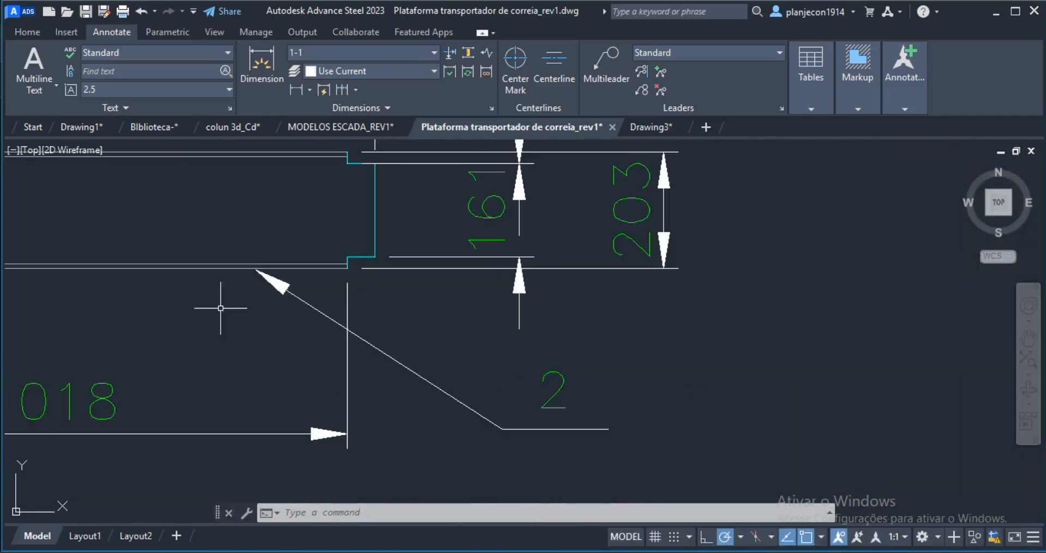
{"action": "left_click", "coordinate": [269, 281]}
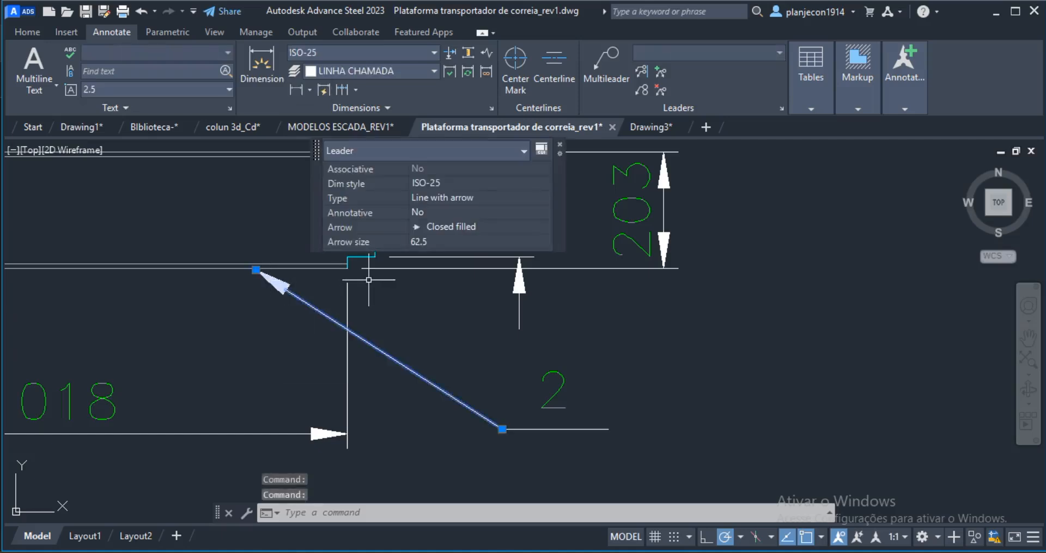
{"action": "left_click", "coordinate": [560, 145]}
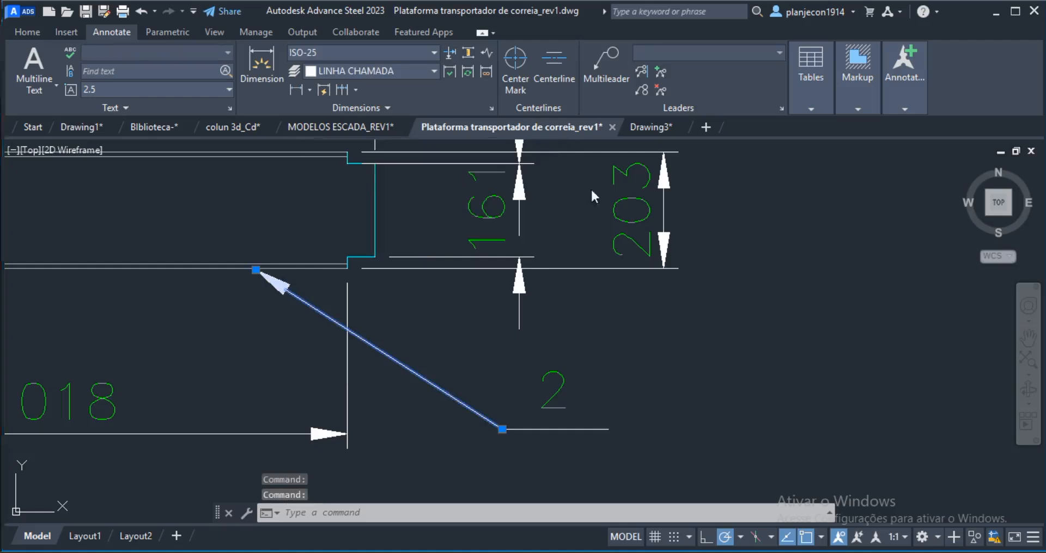
{"action": "key", "text": "Escape"}
{"action": "key", "text": "Escape"}
{"action": "key", "text": "ctrl+8"}
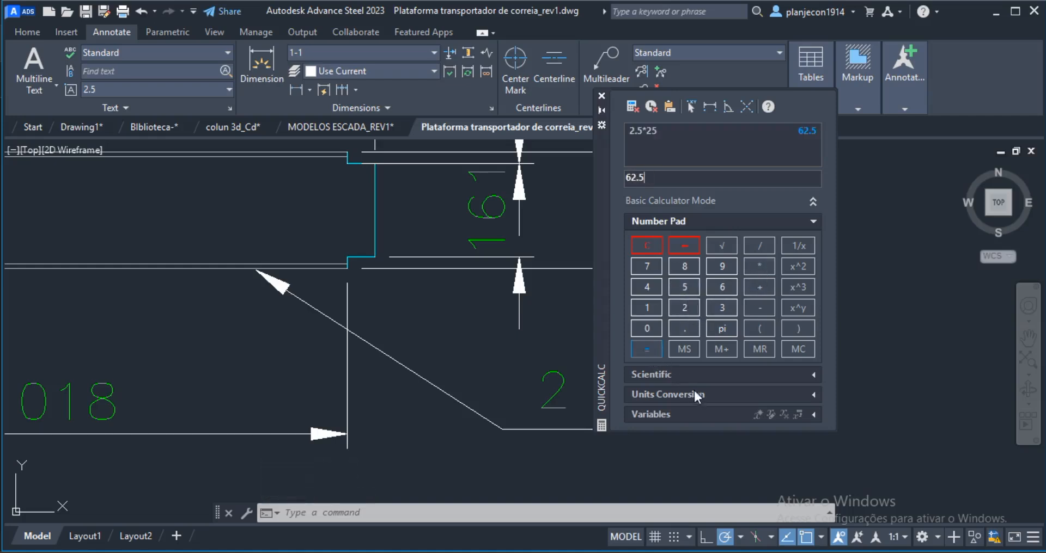
{"action": "left_click", "coordinate": [601, 96]}
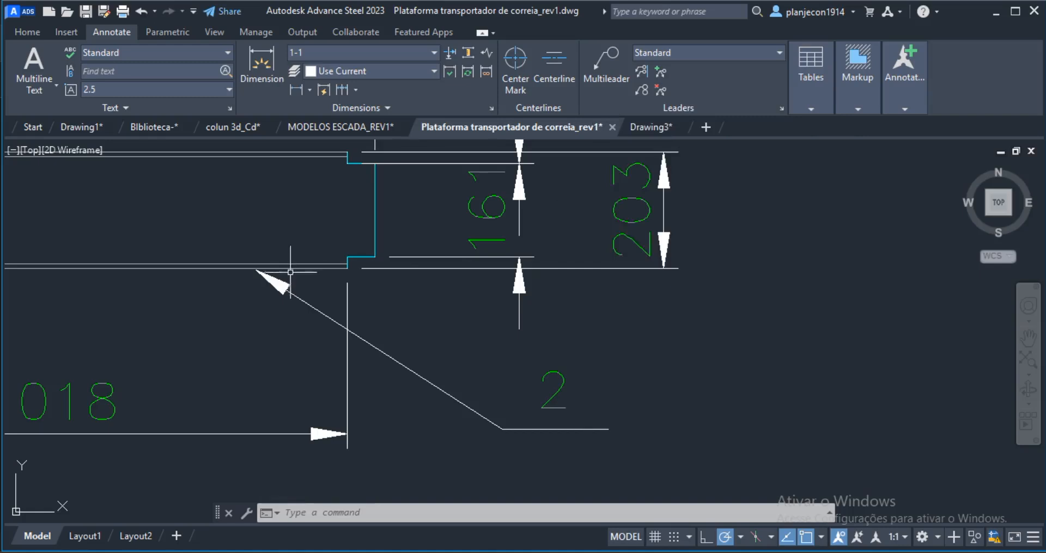
{"action": "double_click", "coordinate": [301, 299]}
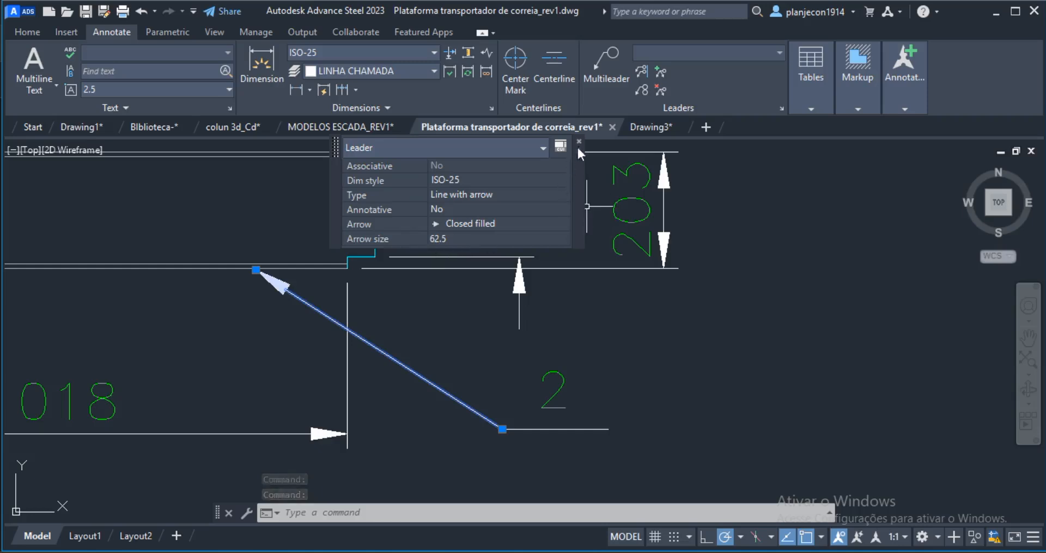
{"action": "scroll", "coordinate": [268, 276], "scroll_direction": "up", "scroll_amount": 4}
{"action": "key", "text": "Escape"}
Step: Stretch the item leader's arrow tip to the beam's lower edge corner at the notched end
{"action": "left_click", "coordinate": [278, 275]}
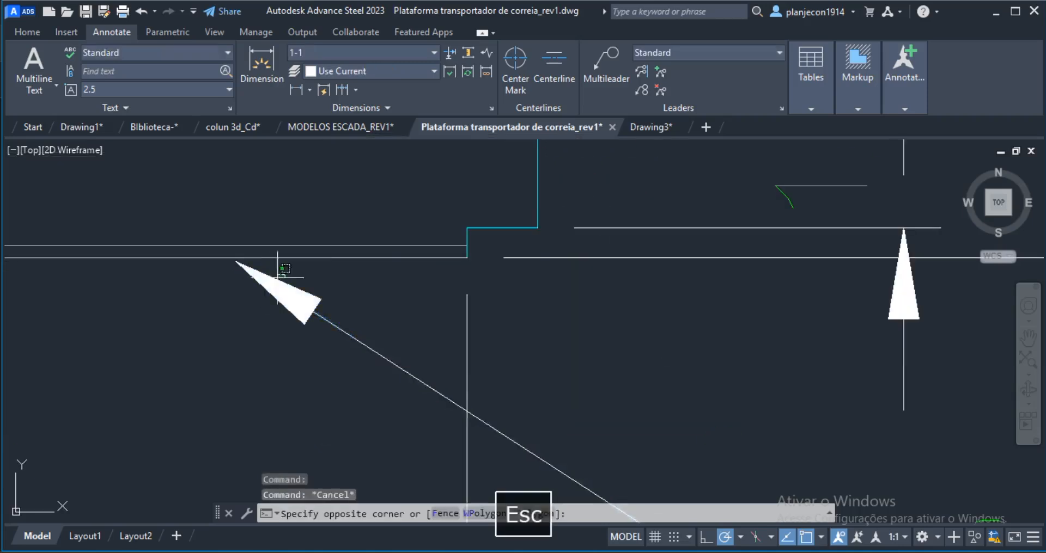
{"action": "left_click", "coordinate": [236, 262]}
{"action": "left_click", "coordinate": [236, 261]}
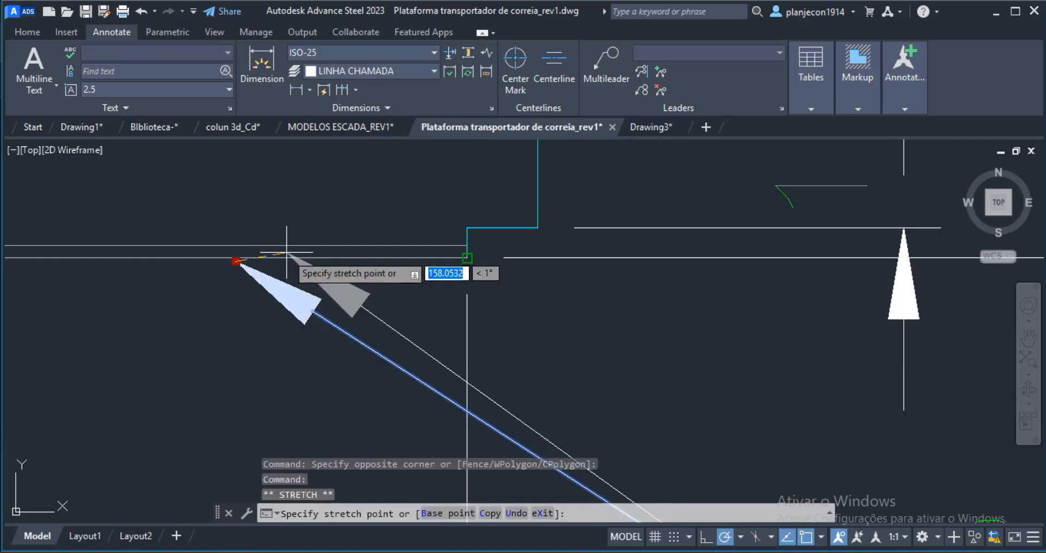
{"action": "left_click", "coordinate": [467, 258]}
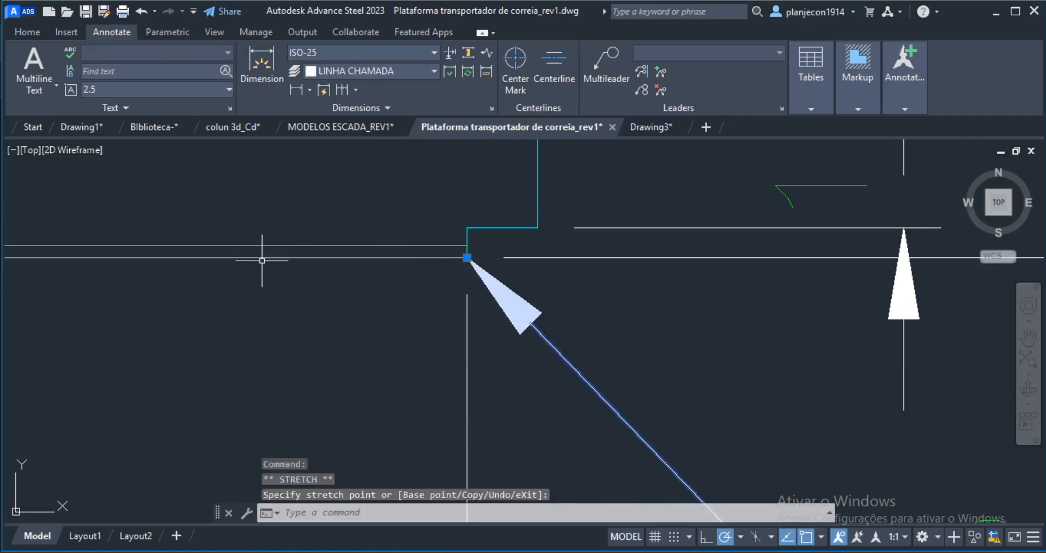
{"action": "key", "text": "Escape"}
{"action": "key", "text": "Escape"}
{"action": "scroll", "coordinate": [349, 278], "scroll_direction": "down", "scroll_amount": 5}
{"action": "scroll", "coordinate": [414, 311], "scroll_direction": "up", "scroll_amount": 3}
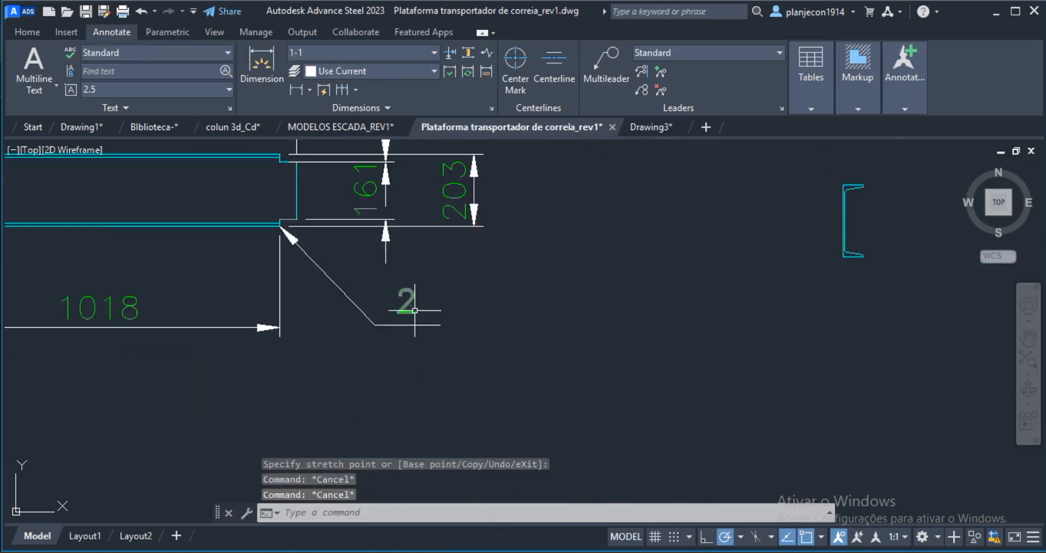
Step: Change the item number on the beam's leader to 3
{"action": "left_click", "coordinate": [408, 301]}
{"action": "double_click", "coordinate": [405, 302]}
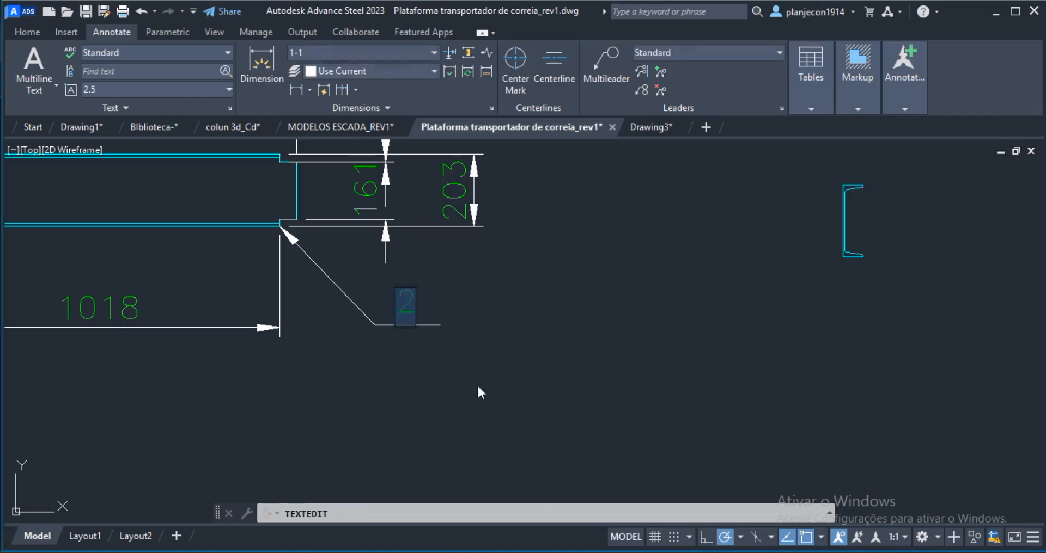
{"action": "left_click", "coordinate": [434, 347]}
{"action": "scroll", "coordinate": [434, 347], "scroll_direction": "down", "scroll_amount": 4}
{"action": "key", "text": "Escape"}
Step: Erase the channel's section view beside the beam
{"action": "left_click", "coordinate": [676, 262]}
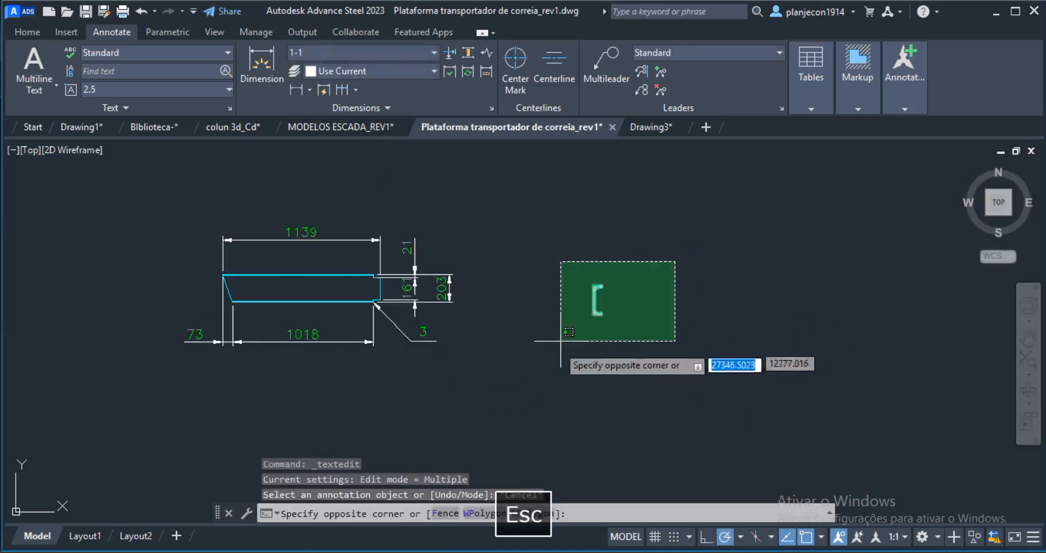
{"action": "left_click", "coordinate": [562, 354]}
{"action": "right_click", "coordinate": [562, 354]}
{"action": "left_click", "coordinate": [599, 250]}
{"action": "scroll", "coordinate": [399, 323], "scroll_direction": "up", "scroll_amount": 2}
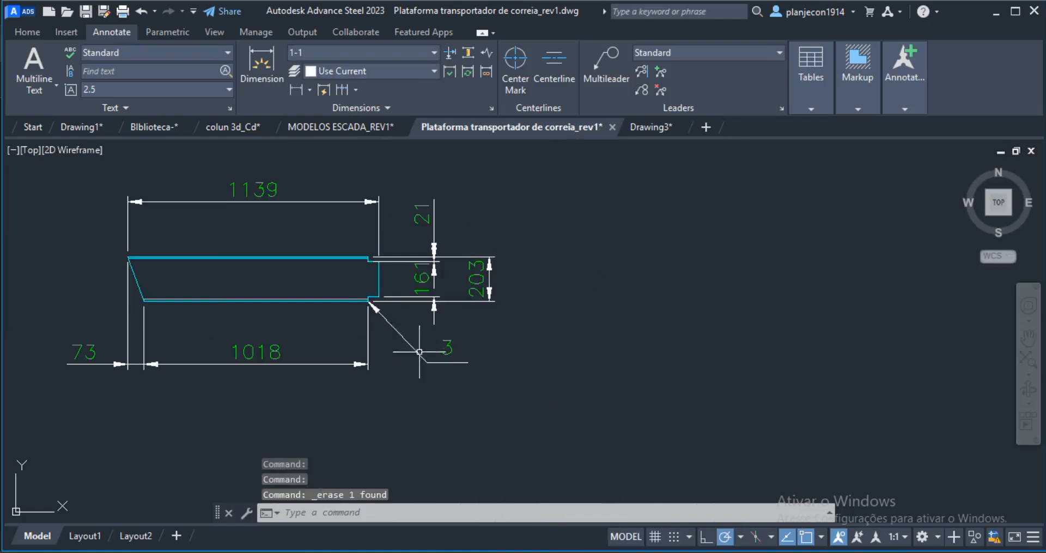
Step: Examine the dimensioned beam on its sheet and the details of its notched end
{"action": "scroll", "coordinate": [456, 370], "scroll_direction": "down", "scroll_amount": 6}
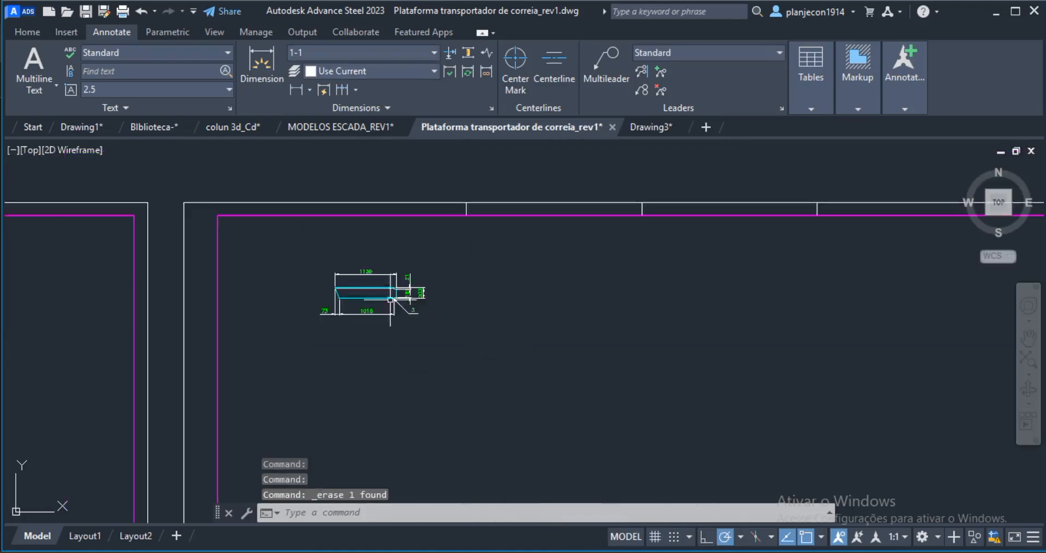
{"action": "scroll", "coordinate": [428, 344], "scroll_direction": "up", "scroll_amount": 5}
{"action": "scroll", "coordinate": [288, 276], "scroll_direction": "up", "scroll_amount": 2}
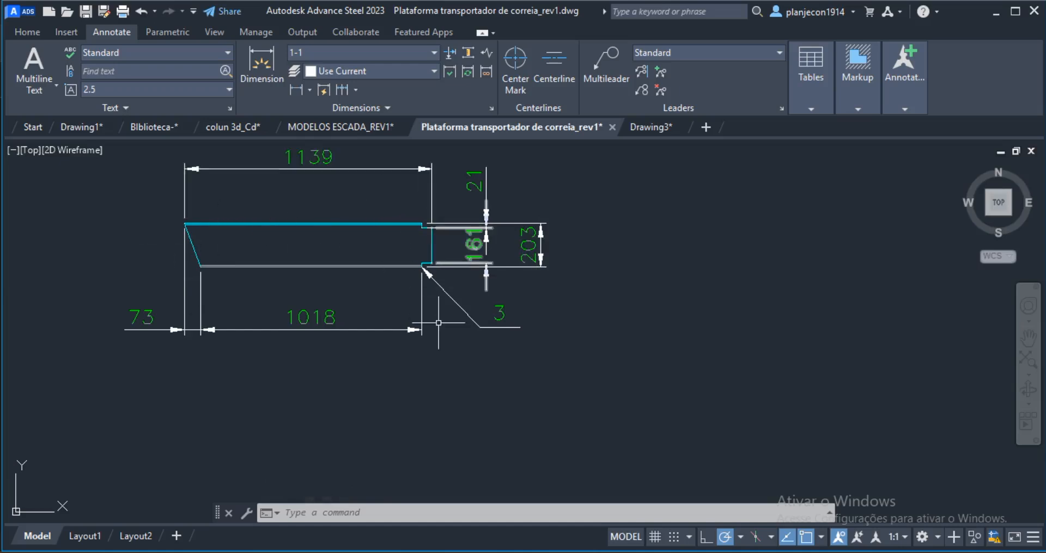
{"action": "scroll", "coordinate": [430, 243], "scroll_direction": "up", "scroll_amount": 4}
{"action": "scroll", "coordinate": [463, 316], "scroll_direction": "down", "scroll_amount": 2}
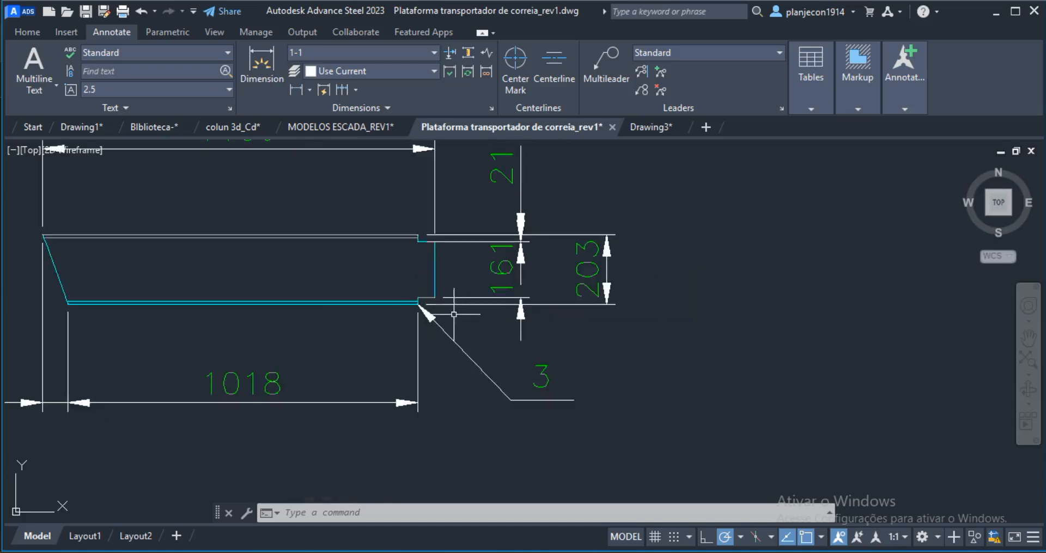
{"action": "scroll", "coordinate": [437, 330], "scroll_direction": "down", "scroll_amount": 2}
{"action": "scroll", "coordinate": [430, 283], "scroll_direction": "up", "scroll_amount": 5}
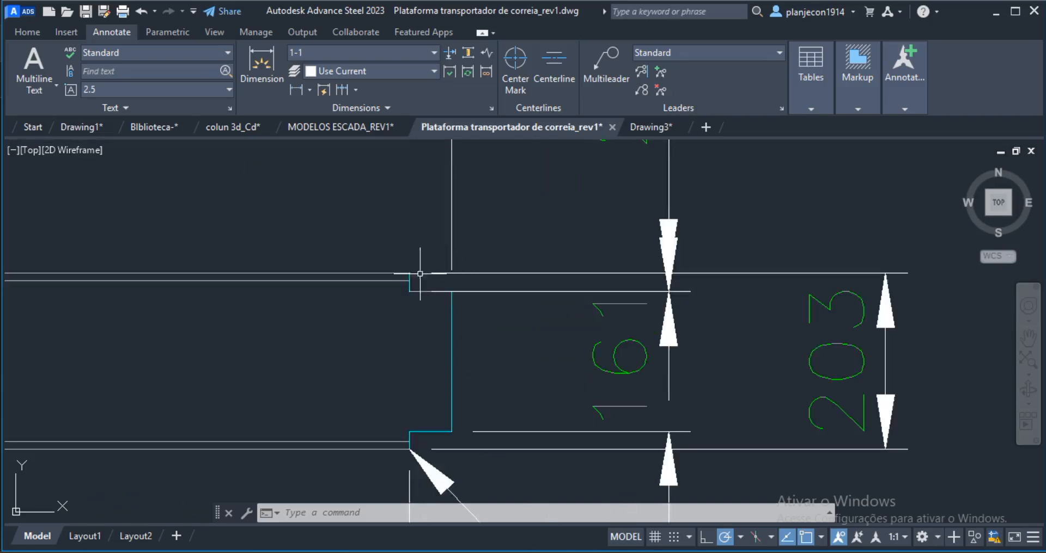
{"action": "scroll", "coordinate": [456, 277], "scroll_direction": "down", "scroll_amount": 5}
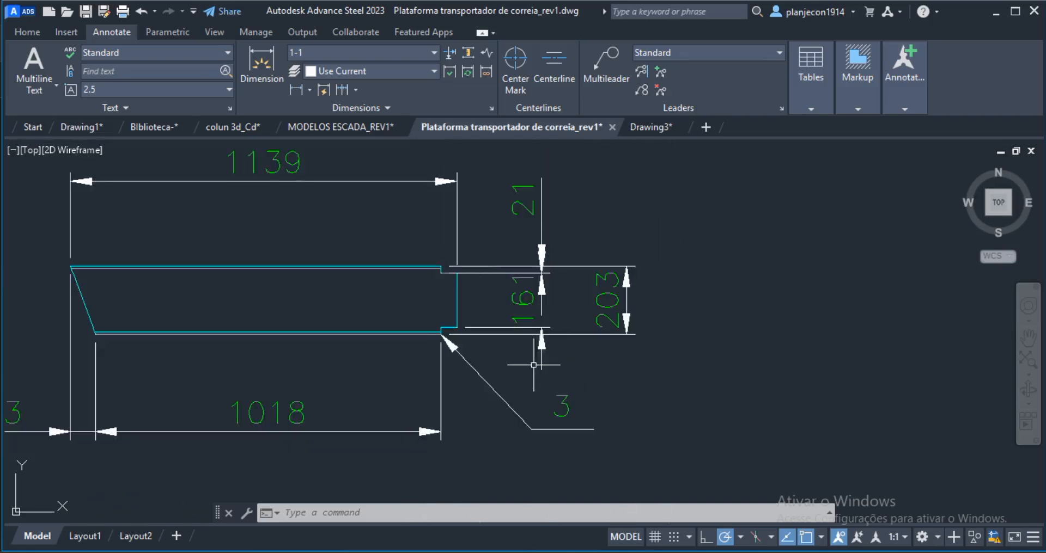
Step: Add a horizontal linear dimension across the notch's width, in line with the 1018 dimension below the beam
{"action": "scroll", "coordinate": [545, 349], "scroll_direction": "up", "scroll_amount": 1}
{"action": "mouse_move", "coordinate": [654, 412]}
{"action": "middle_mouse_down"}
{"action": "mouse_move", "coordinate": [665, 390]}
{"action": "mouse_move", "coordinate": [648, 384]}
{"action": "middle_mouse_up"}
{"action": "scroll", "coordinate": [533, 349], "scroll_direction": "up", "scroll_amount": 2}
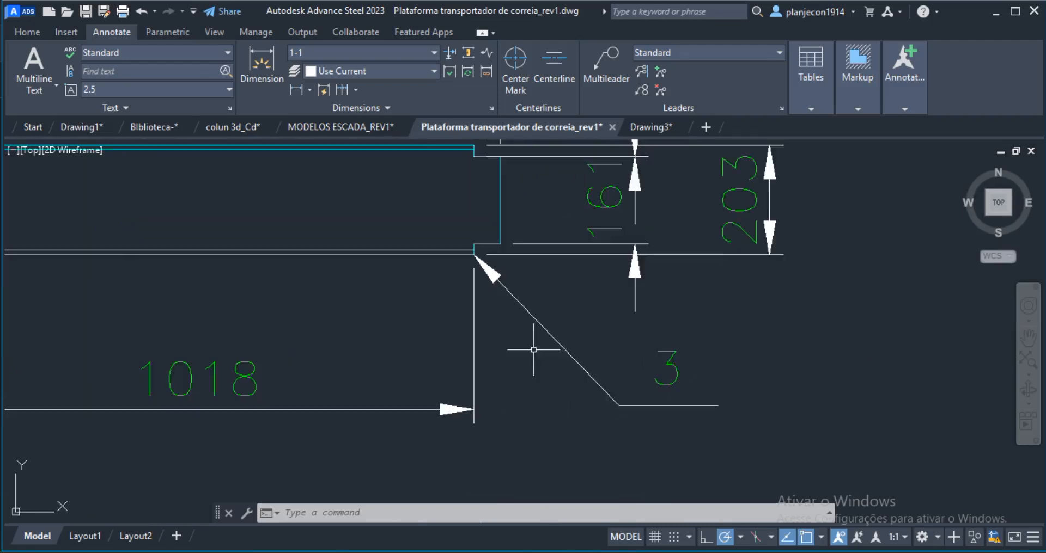
{"action": "key", "text": "Return"}
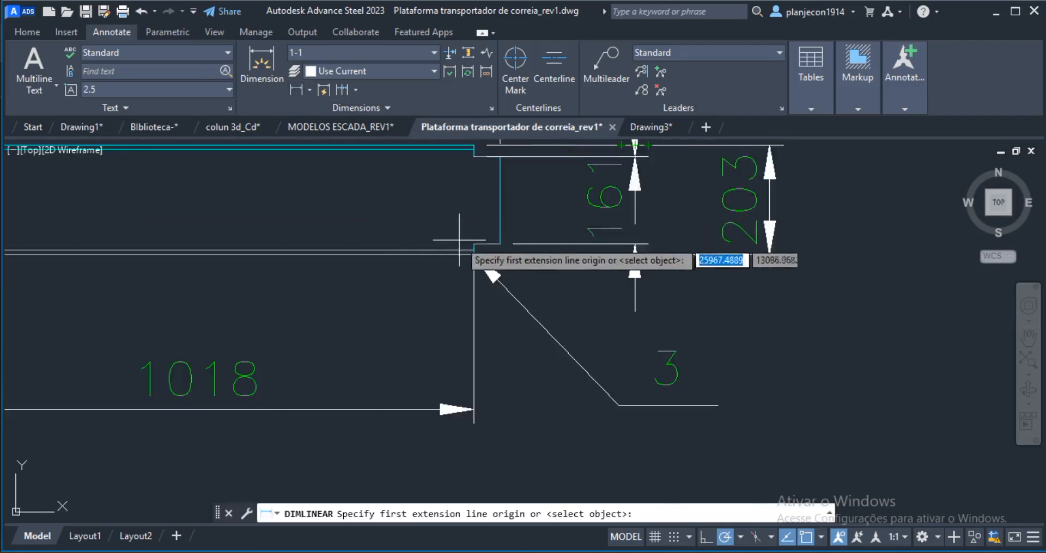
{"action": "scroll", "coordinate": [467, 259], "scroll_direction": "up", "scroll_amount": 3}
{"action": "left_click", "coordinate": [491, 247]}
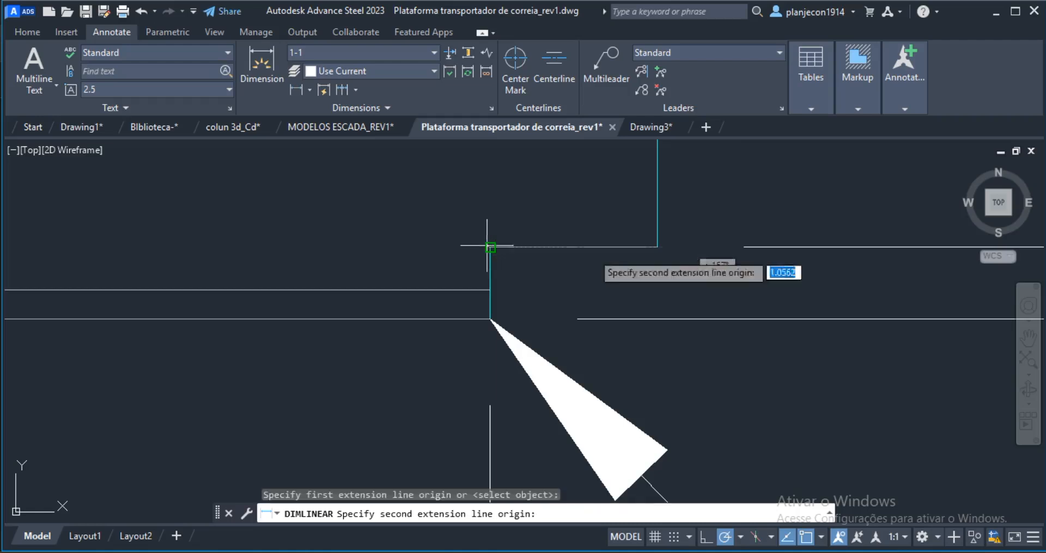
{"action": "left_click", "coordinate": [658, 246]}
{"action": "scroll", "coordinate": [549, 283], "scroll_direction": "down", "scroll_amount": 10}
{"action": "scroll", "coordinate": [542, 335], "scroll_direction": "up", "scroll_amount": 4}
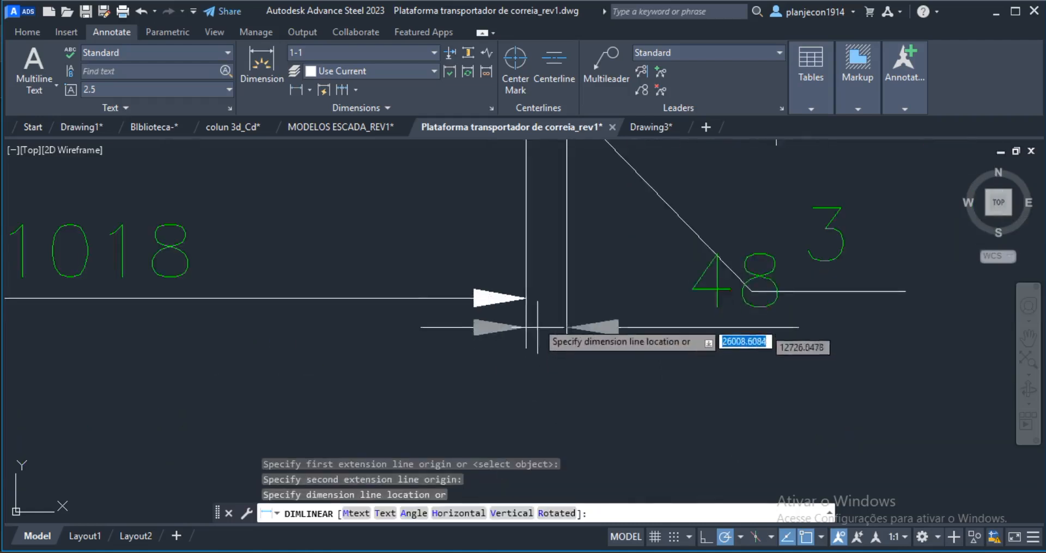
{"action": "left_click", "coordinate": [526, 299]}
{"action": "scroll", "coordinate": [488, 304], "scroll_direction": "down", "scroll_amount": 2}
{"action": "key", "text": "Escape"}
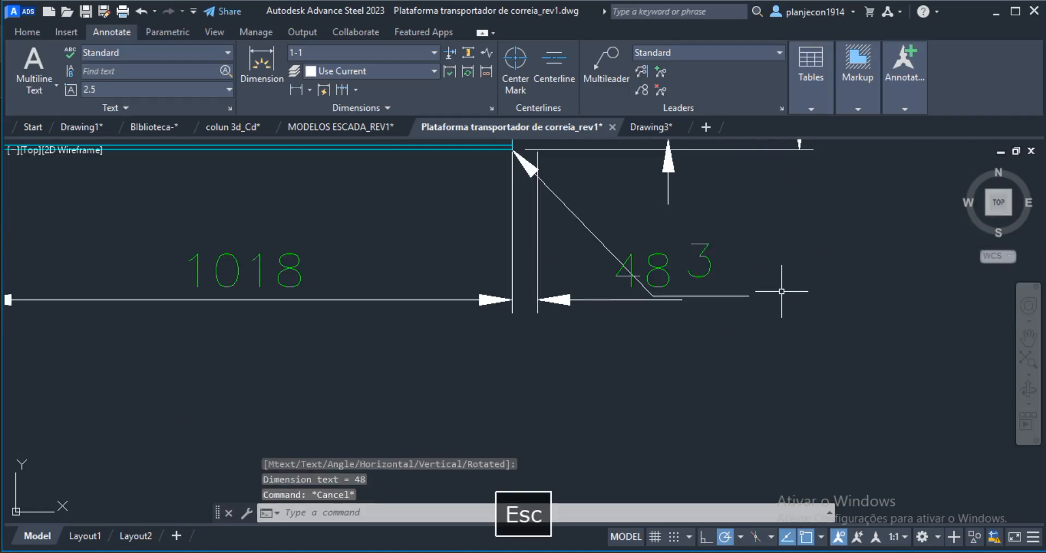
{"action": "type", "text": "m"}
{"action": "key", "text": "space"}
{"action": "key", "text": "Escape"}
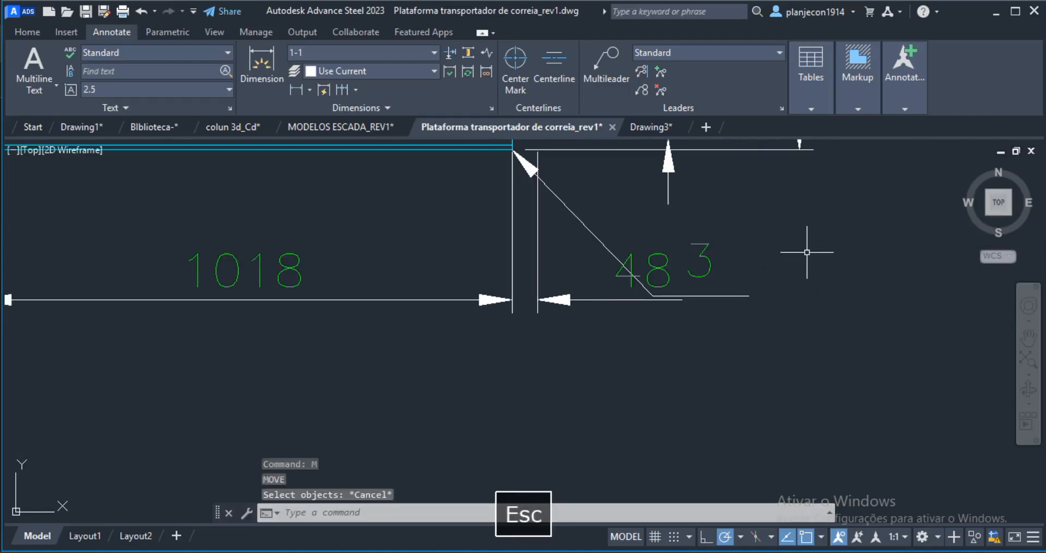
Step: Stretch the item leader's landing and number, together with the notch-width dimension, away from the beam's notched end
{"action": "type", "text": "s"}
{"action": "key", "text": "space"}
{"action": "left_click", "coordinate": [816, 217]}
{"action": "left_click", "coordinate": [599, 303]}
{"action": "key", "text": "space"}
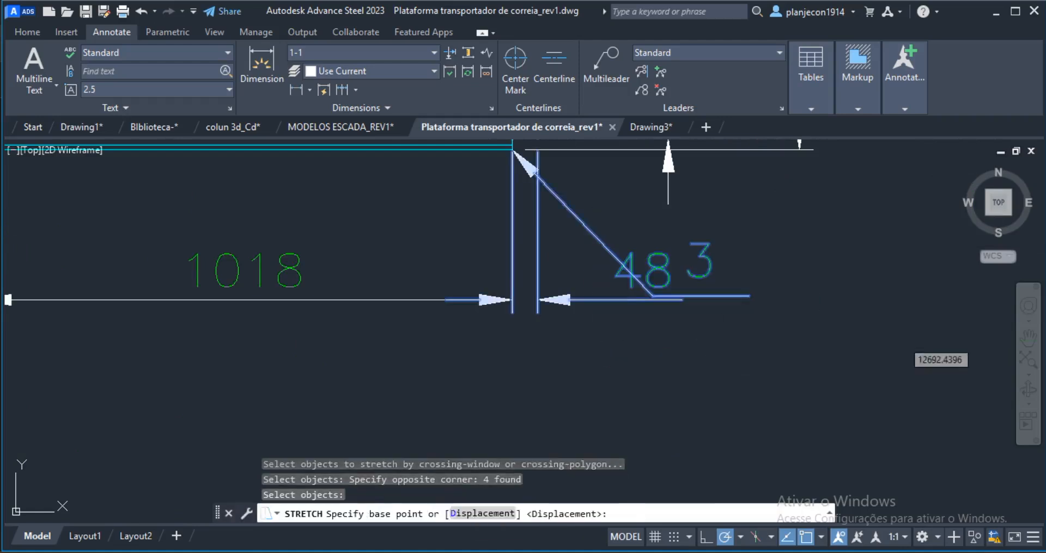
{"action": "left_click", "coordinate": [731, 341]}
{"action": "left_click", "coordinate": [841, 357]}
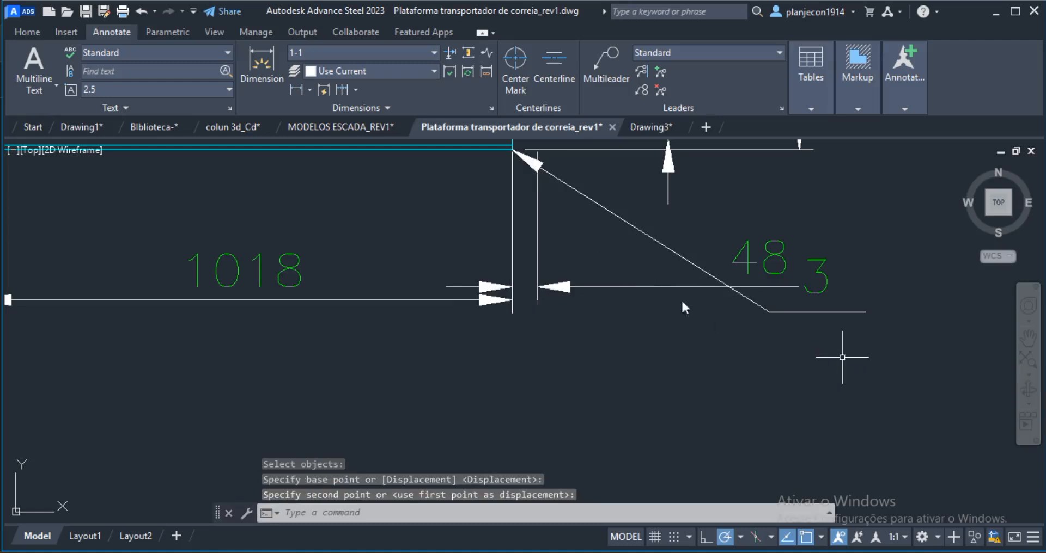
Step: Realign the notch-width dimension with the 1018 dimension line and pull its text back closer to the beam
{"action": "left_click", "coordinate": [644, 276]}
{"action": "left_click", "coordinate": [592, 307]}
{"action": "left_click", "coordinate": [512, 287]}
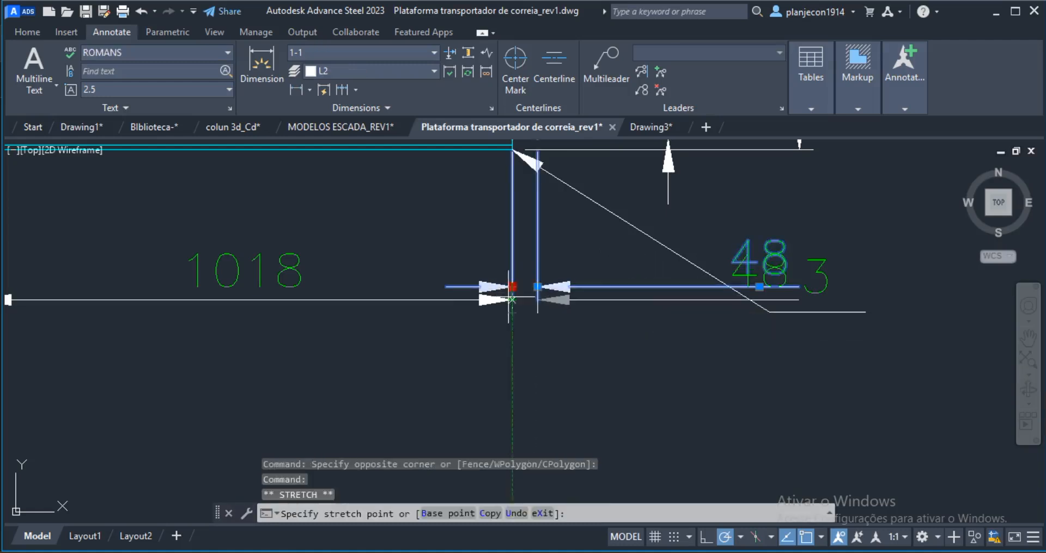
{"action": "left_click", "coordinate": [759, 300]}
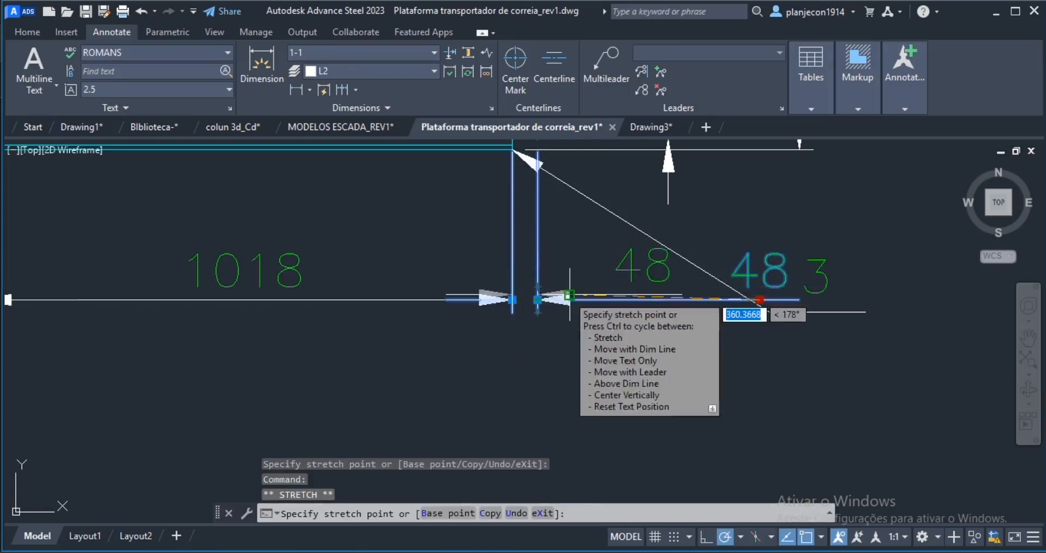
{"action": "key", "text": "Escape"}
Step: Move the item 3 leader with its number to the free space above the beam's notched end
{"action": "scroll", "coordinate": [589, 359], "scroll_direction": "down", "scroll_amount": 2}
{"action": "middle_click_drag", "start_coordinate": [667, 340], "coordinate": [573, 355]}
{"action": "scroll", "coordinate": [654, 327], "scroll_direction": "down", "scroll_amount": 3}
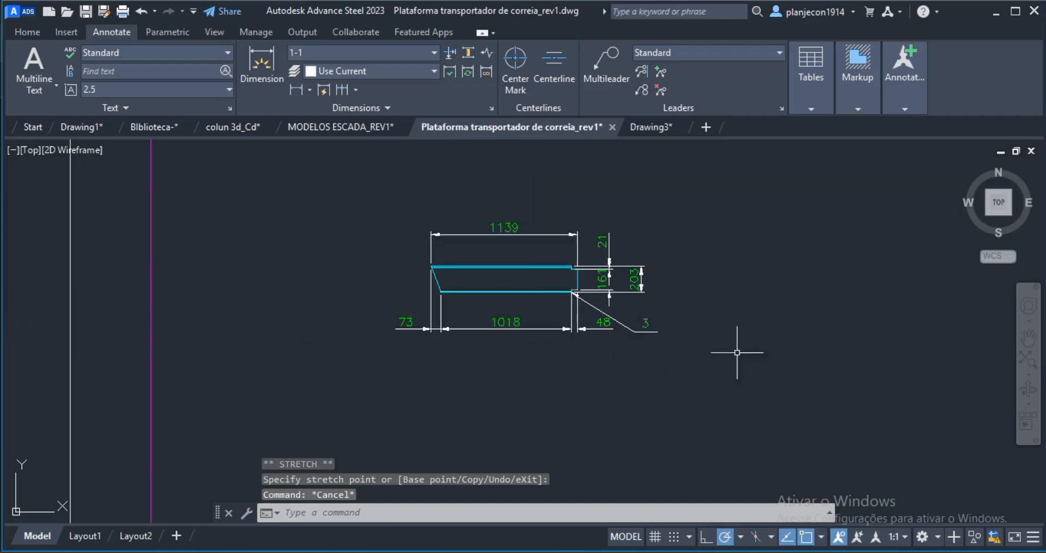
{"action": "scroll", "coordinate": [697, 349], "scroll_direction": "up", "scroll_amount": 2}
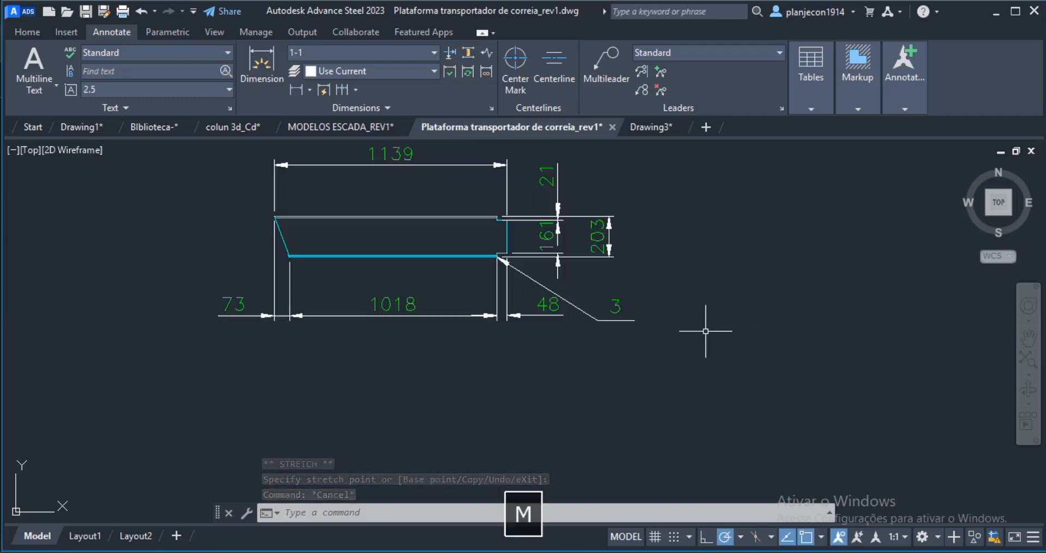
{"action": "type", "text": "m"}
{"action": "key", "text": "space"}
{"action": "left_click", "coordinate": [681, 293]}
{"action": "left_click", "coordinate": [602, 357]}
{"action": "key", "text": "space"}
{"action": "left_click", "coordinate": [611, 339]}
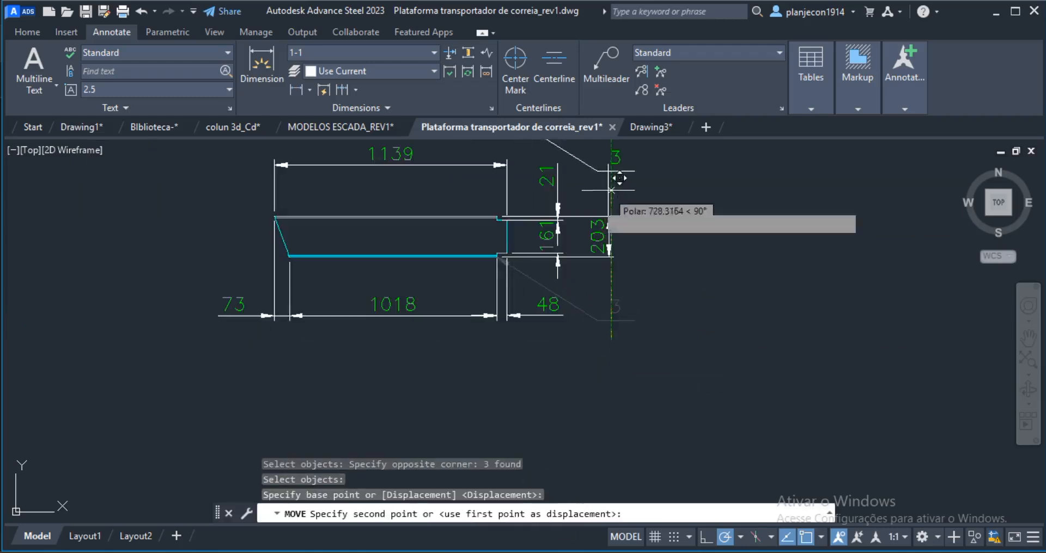
{"action": "middle_click_drag", "start_coordinate": [611, 190], "coordinate": [579, 275]}
{"action": "left_click", "coordinate": [525, 235]}
{"action": "key", "text": "Escape"}
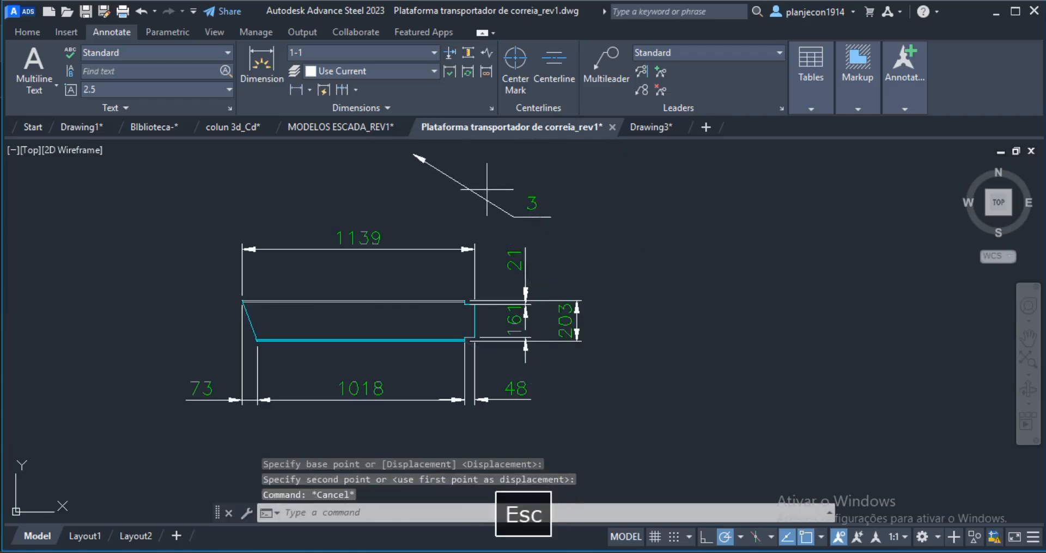
Step: Stretch the item 3 leader's arrow tip to the beam's upper edge corner at the notched end
{"action": "left_click", "coordinate": [487, 189]}
{"action": "left_click", "coordinate": [464, 206]}
{"action": "left_click", "coordinate": [414, 155]}
{"action": "scroll", "coordinate": [475, 310], "scroll_direction": "up", "scroll_amount": 3}
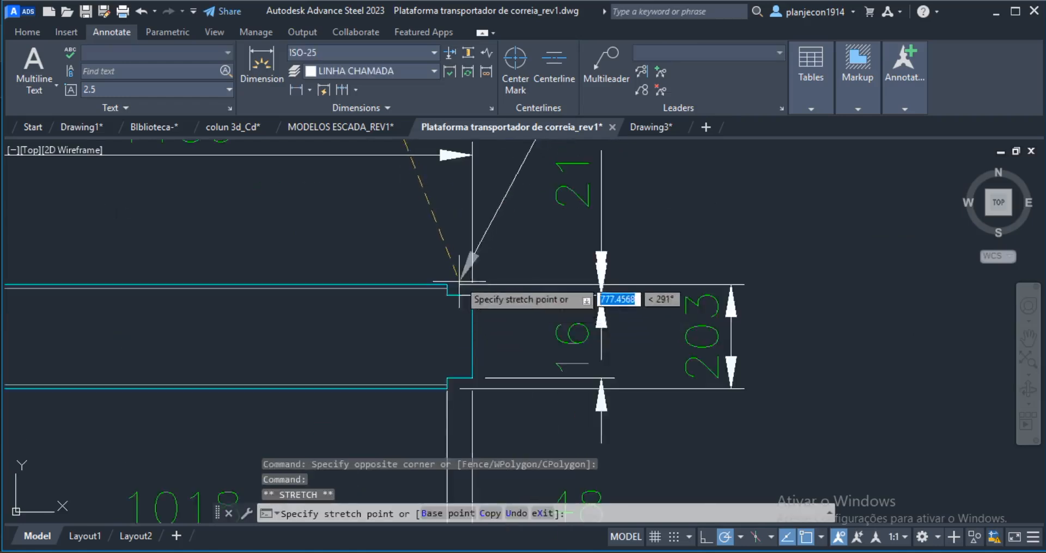
{"action": "left_click", "coordinate": [425, 291]}
{"action": "key", "text": "Escape"}
{"action": "scroll", "coordinate": [579, 255], "scroll_direction": "down", "scroll_amount": 5}
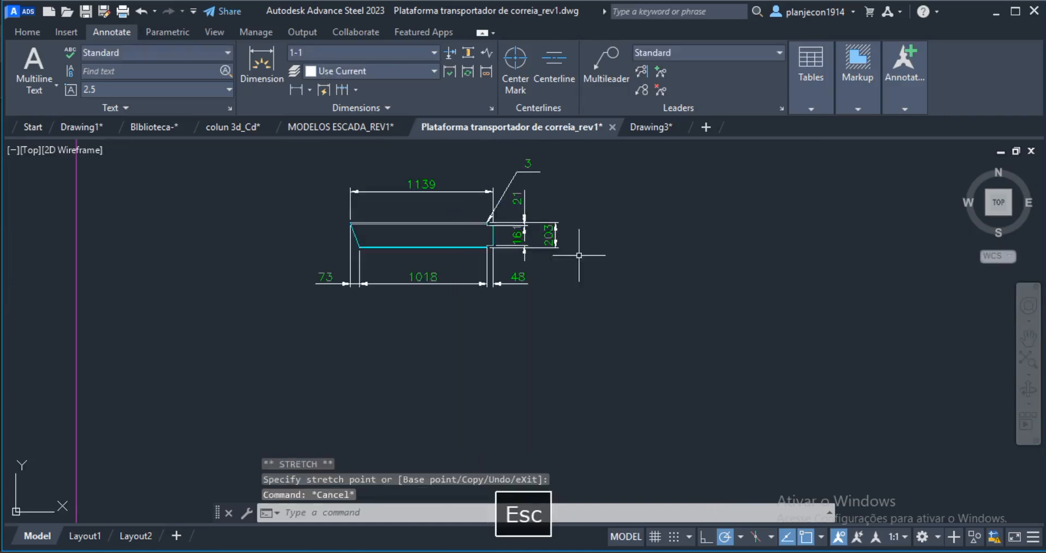
Step: Examine the notch-width dimension's properties, including its fit options and the Dim line forced setting
{"action": "scroll", "coordinate": [515, 291], "scroll_direction": "up", "scroll_amount": 6}
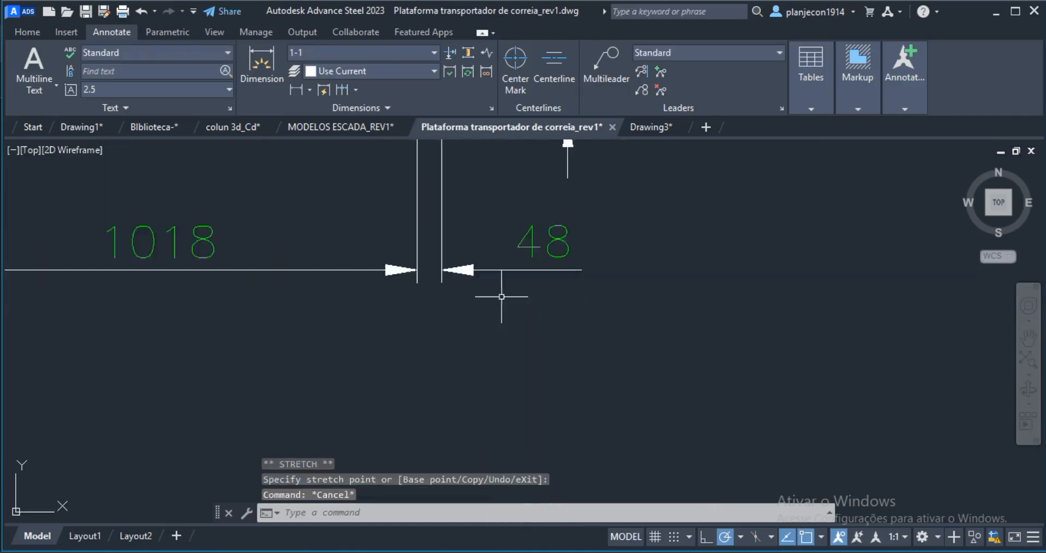
{"action": "scroll", "coordinate": [567, 332], "scroll_direction": "down", "scroll_amount": 4}
{"action": "key", "text": "Return"}
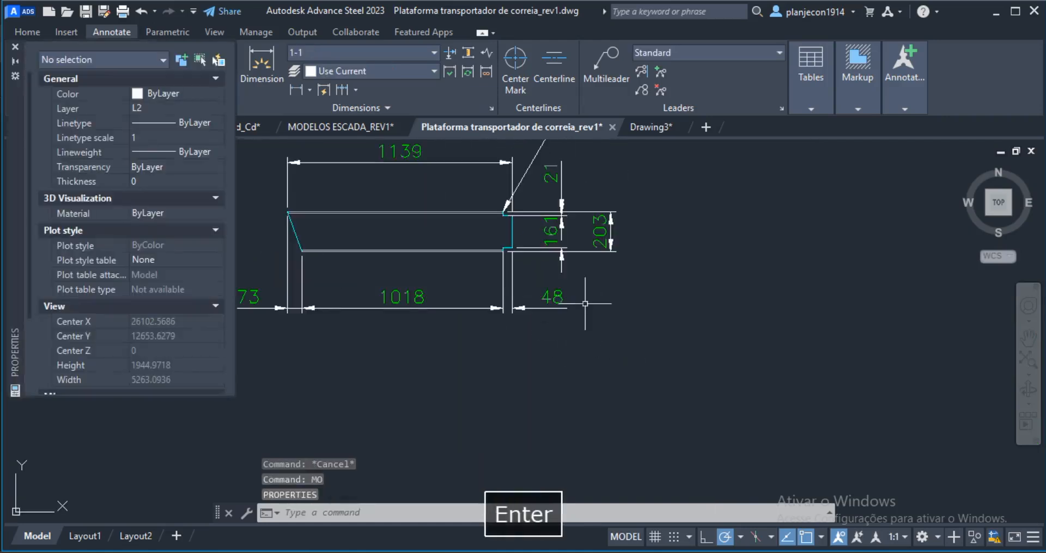
{"action": "left_click", "coordinate": [613, 272]}
{"action": "left_click", "coordinate": [540, 350]}
{"action": "scroll", "coordinate": [93, 233], "scroll_direction": "down", "scroll_amount": 15}
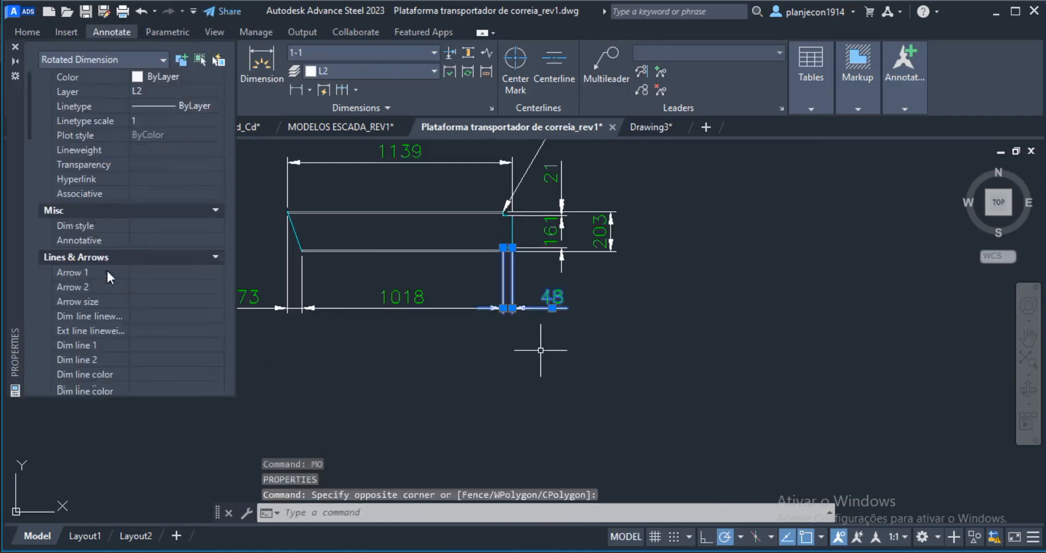
{"action": "scroll", "coordinate": [120, 299], "scroll_direction": "down", "scroll_amount": 2}
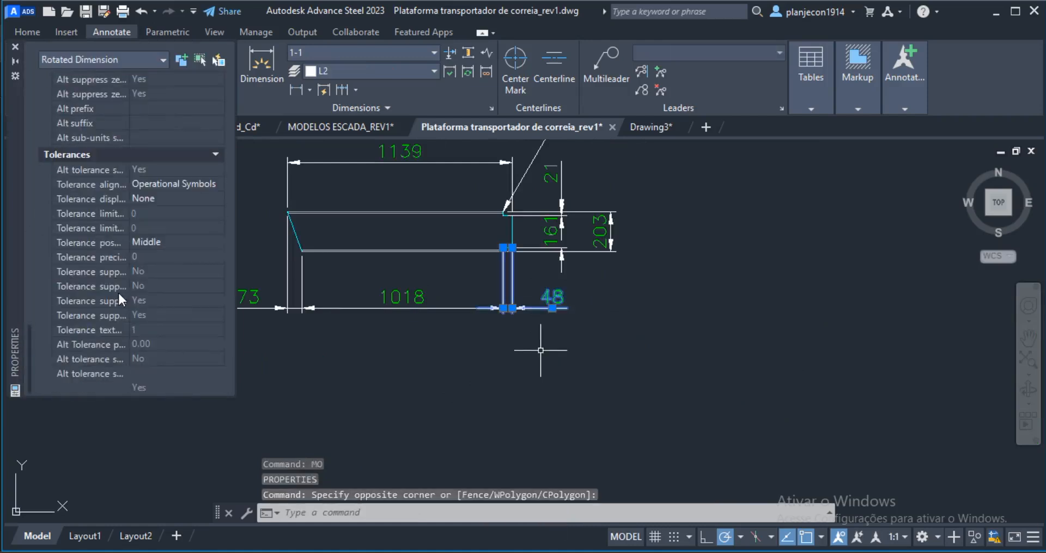
{"action": "scroll", "coordinate": [120, 300], "scroll_direction": "up", "scroll_amount": 4}
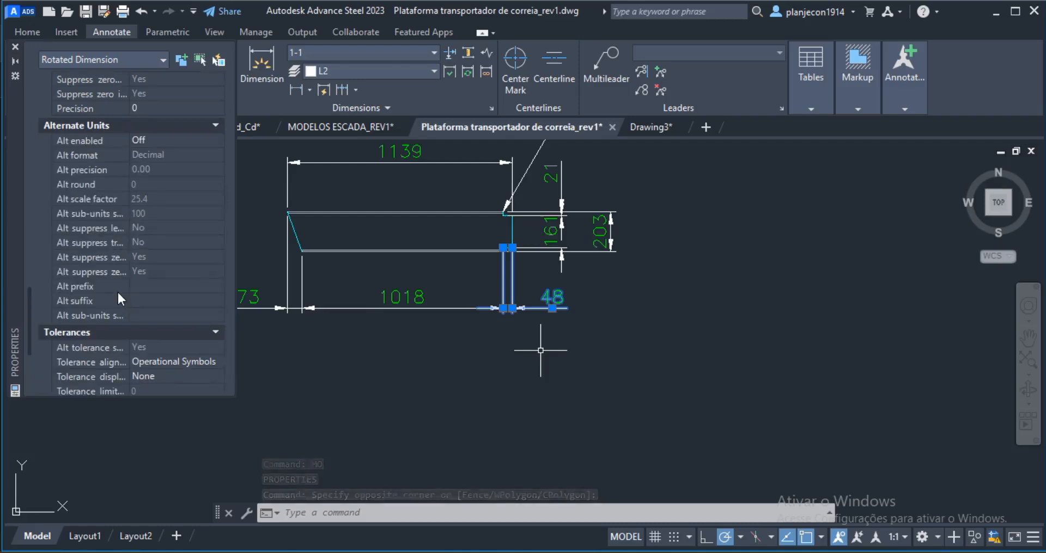
{"action": "scroll", "coordinate": [120, 299], "scroll_direction": "up", "scroll_amount": 6}
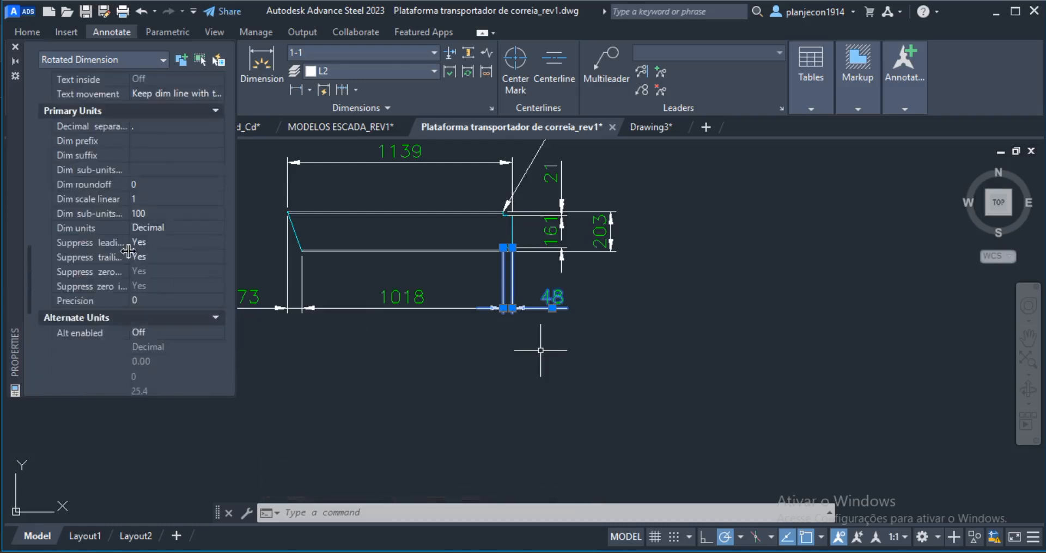
{"action": "left_click", "coordinate": [172, 100]}
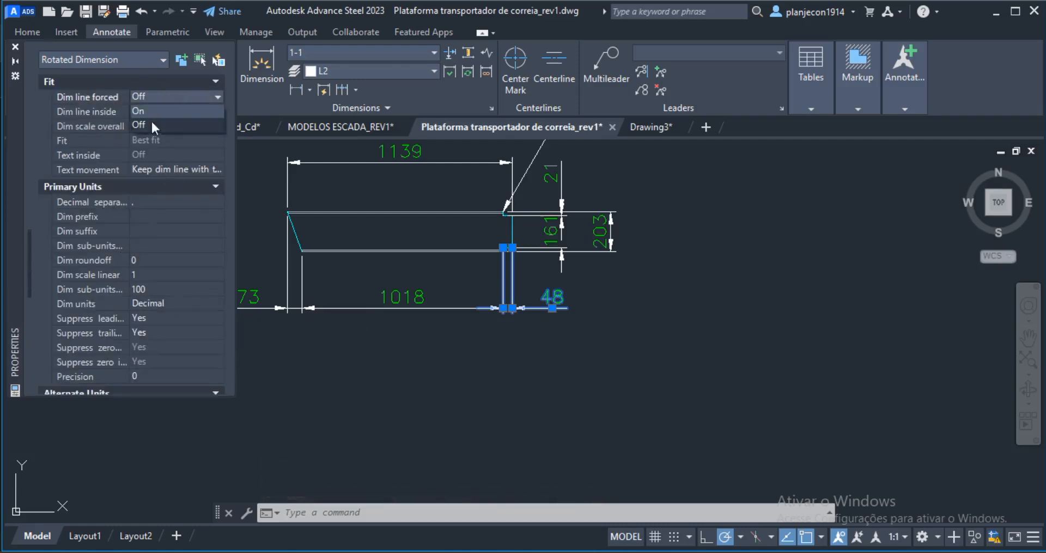
{"action": "left_click", "coordinate": [16, 47]}
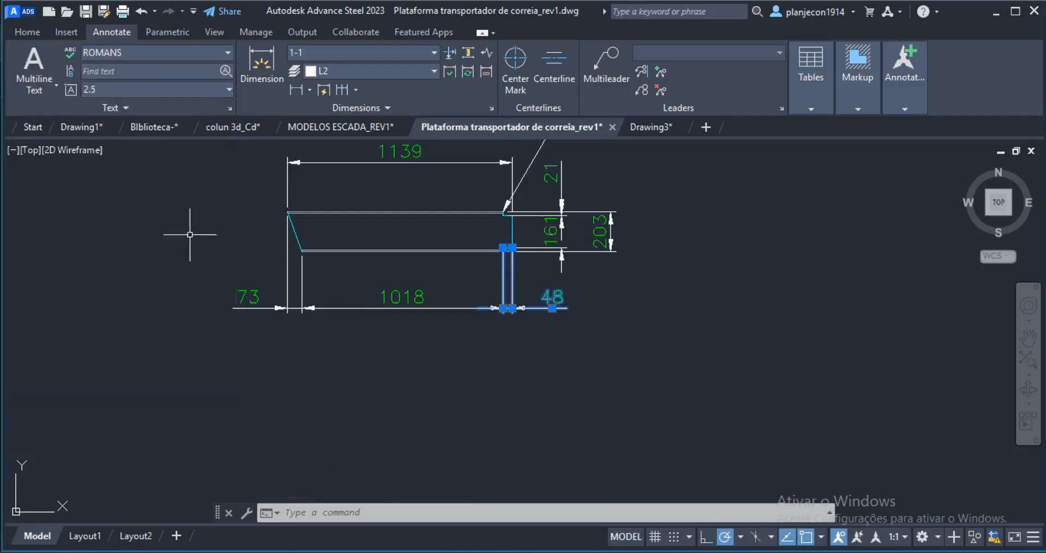
{"action": "key", "text": "Escape"}
Step: Erase the two horizontal dimensions above and below the top beam in the platform's side view
{"action": "middle_click_drag", "start_coordinate": [630, 358], "coordinate": [567, 420]}
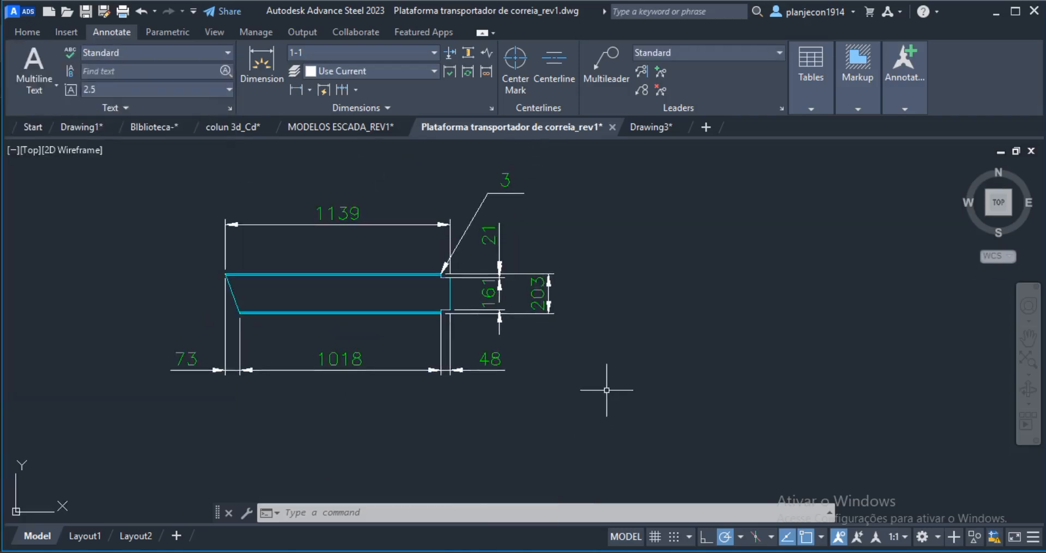
{"action": "middle_click_drag", "start_coordinate": [579, 319], "coordinate": [612, 294]}
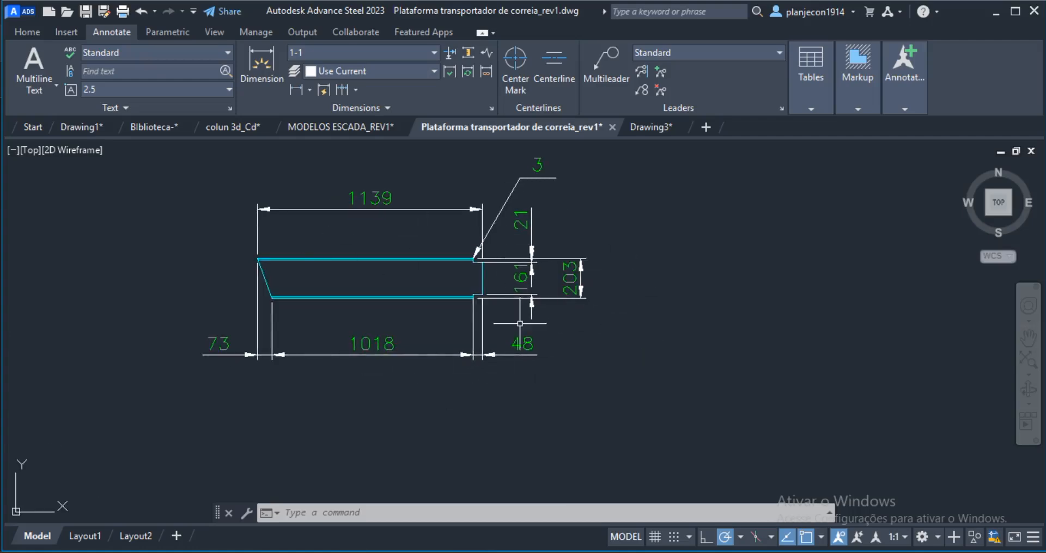
{"action": "scroll", "coordinate": [567, 242], "scroll_direction": "down", "scroll_amount": 6}
{"action": "mouse_move", "coordinate": [322, 272]}
{"action": "middle_mouse_down"}
{"action": "mouse_move", "coordinate": [565, 264]}
{"action": "mouse_move", "coordinate": [573, 247]}
{"action": "middle_mouse_up"}
{"action": "scroll", "coordinate": [573, 248], "scroll_direction": "down", "scroll_amount": 3}
{"action": "scroll", "coordinate": [383, 236], "scroll_direction": "up", "scroll_amount": 3}
{"action": "scroll", "coordinate": [505, 243], "scroll_direction": "up", "scroll_amount": 8}
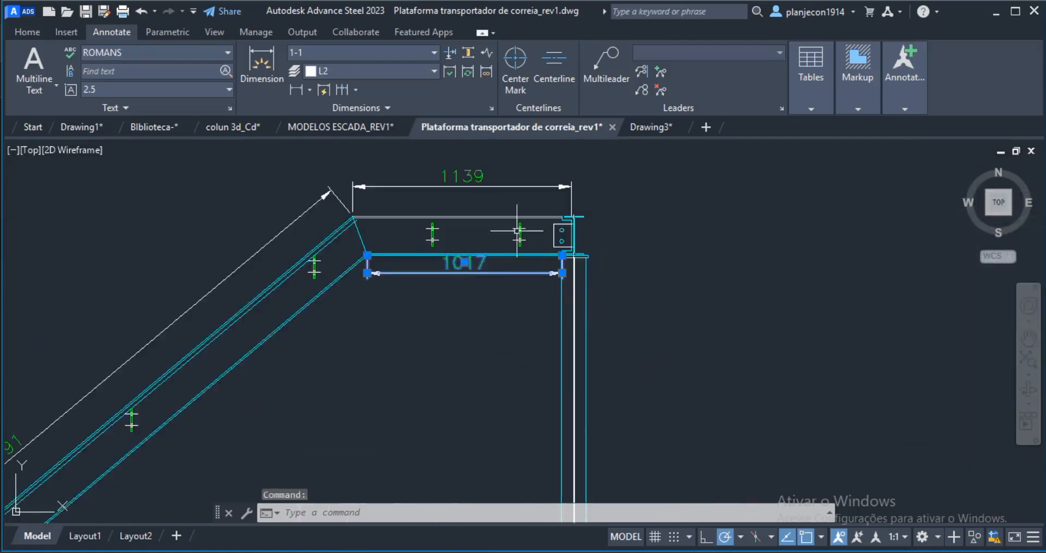
{"action": "left_click", "coordinate": [493, 194]}
{"action": "left_click", "coordinate": [611, 196]}
{"action": "right_click", "coordinate": [602, 197]}
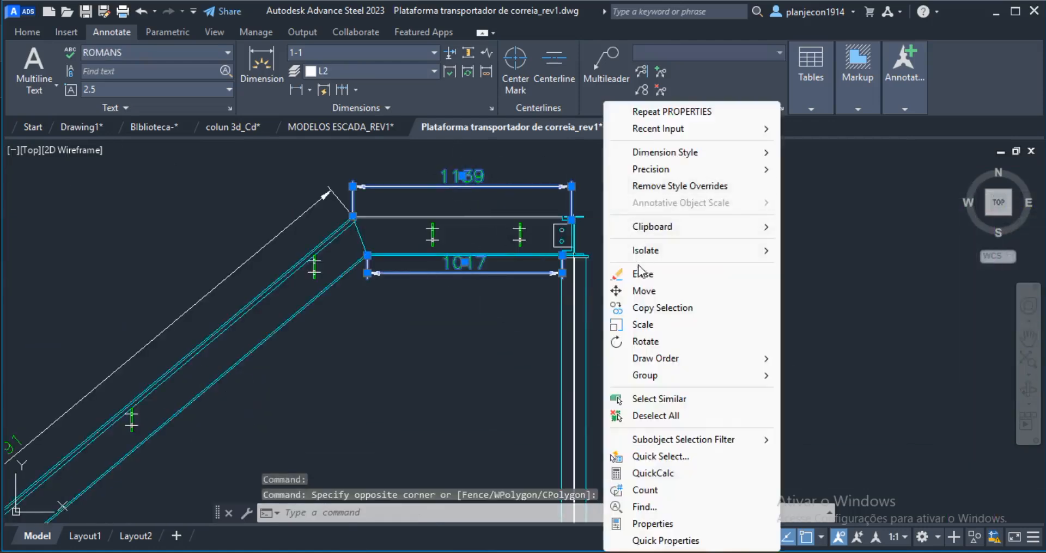
{"action": "left_click", "coordinate": [639, 276]}
Step: Copy the item 3 leader with its number from the beam detail to beside the column in the platform's side view
{"action": "scroll", "coordinate": [474, 235], "scroll_direction": "down", "scroll_amount": 3}
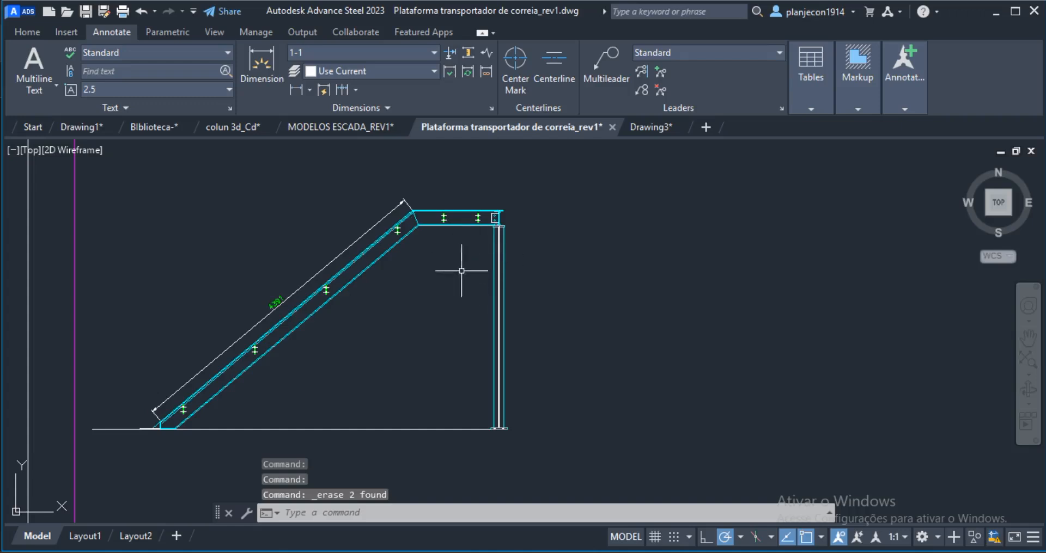
{"action": "scroll", "coordinate": [461, 270], "scroll_direction": "down", "scroll_amount": 6}
{"action": "scroll", "coordinate": [574, 281], "scroll_direction": "up", "scroll_amount": 2}
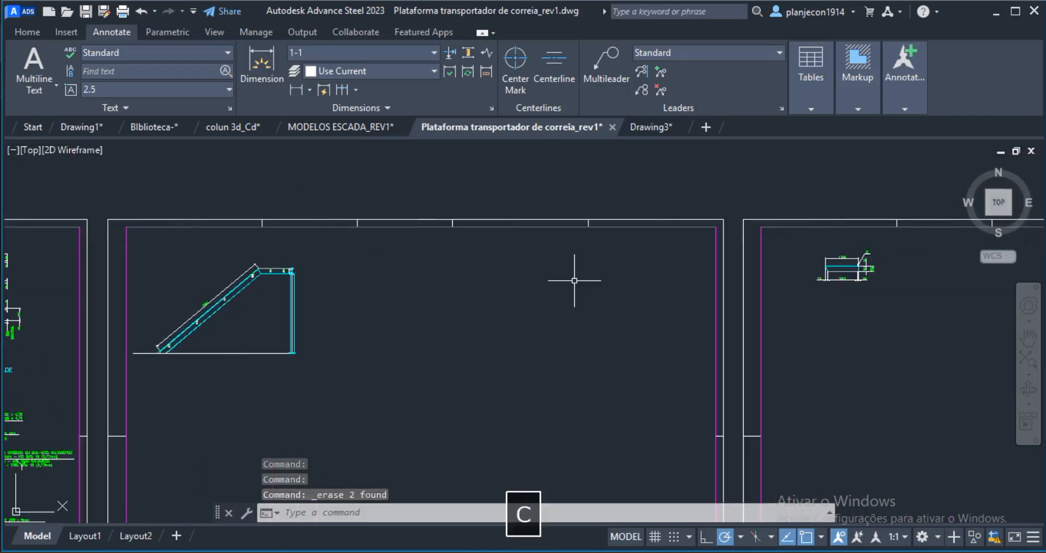
{"action": "key", "text": "Return"}
{"action": "scroll", "coordinate": [834, 258], "scroll_direction": "up", "scroll_amount": 8}
{"action": "left_click", "coordinate": [865, 212]}
{"action": "left_click", "coordinate": [800, 250]}
{"action": "key", "text": "Return"}
{"action": "left_click", "coordinate": [807, 249]}
{"action": "scroll", "coordinate": [542, 328], "scroll_direction": "down", "scroll_amount": 5}
{"action": "middle_click_drag", "start_coordinate": [174, 342], "coordinate": [737, 258]}
{"action": "middle_click_drag", "start_coordinate": [367, 313], "coordinate": [733, 259]}
{"action": "scroll", "coordinate": [733, 259], "scroll_direction": "down", "scroll_amount": 5}
{"action": "scroll", "coordinate": [604, 308], "scroll_direction": "up", "scroll_amount": 5}
{"action": "left_click", "coordinate": [578, 225]}
{"action": "key", "text": "Escape"}
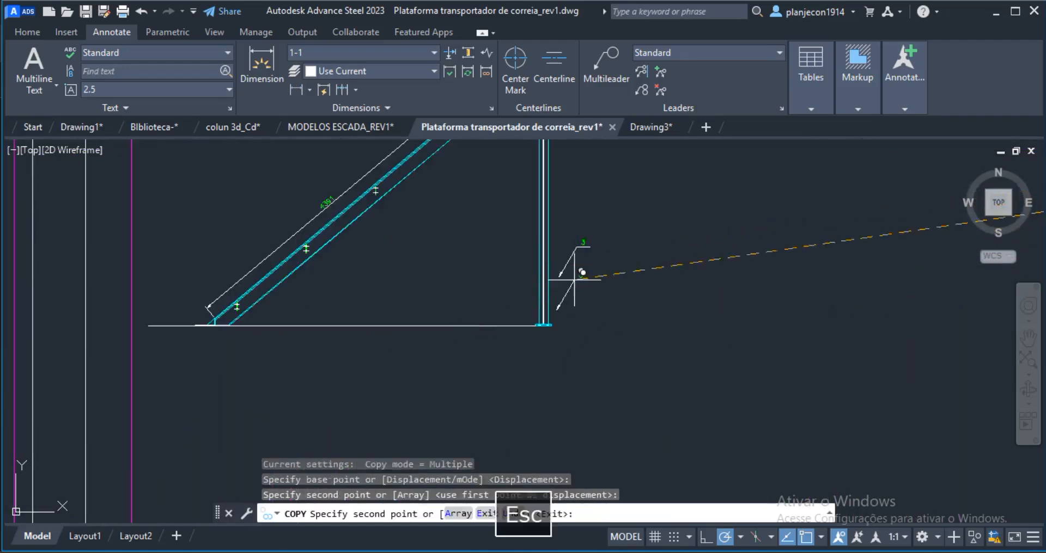
Step: Stretch the copied leader's arrow tip onto the outer edge of the column
{"action": "scroll", "coordinate": [541, 209], "scroll_direction": "up", "scroll_amount": 2}
{"action": "left_click", "coordinate": [541, 209]}
{"action": "left_click", "coordinate": [525, 300]}
{"action": "left_click", "coordinate": [524, 300]}
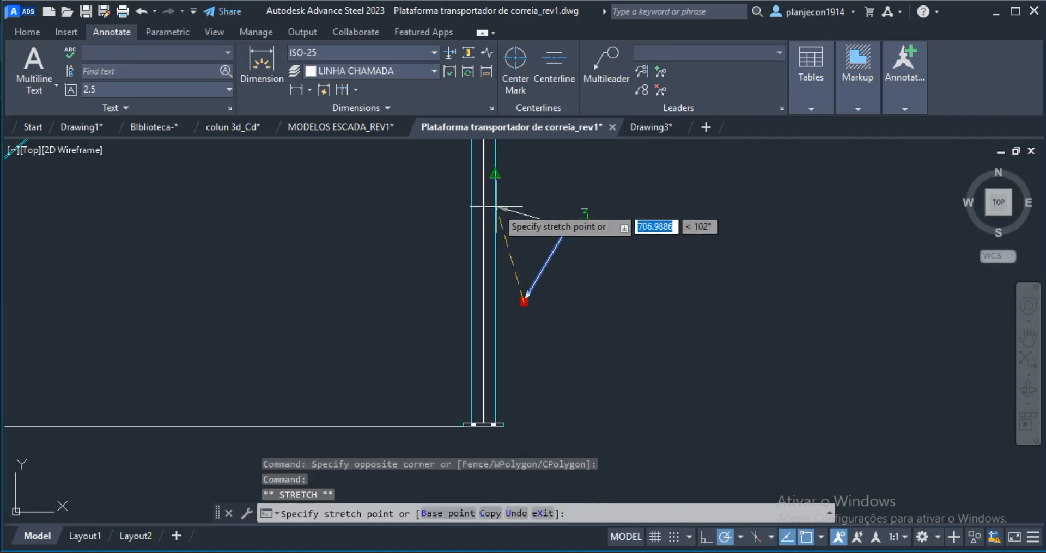
{"action": "key", "text": "Escape"}
{"action": "scroll", "coordinate": [555, 233], "scroll_direction": "down", "scroll_amount": 2}
{"action": "scroll", "coordinate": [568, 235], "scroll_direction": "up", "scroll_amount": 2}
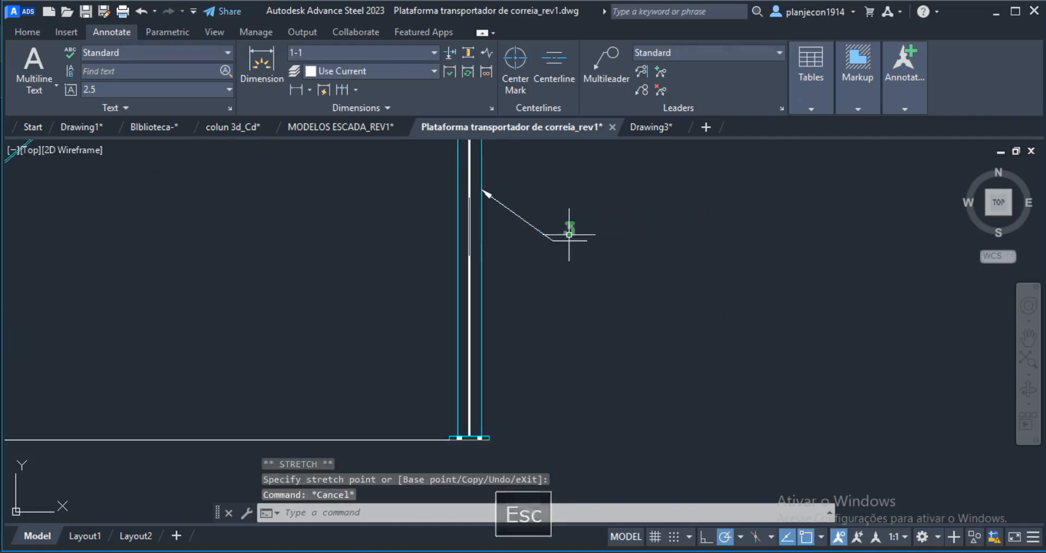
Step: Change the item number on the column's leader to 1
{"action": "scroll", "coordinate": [561, 285], "scroll_direction": "down", "scroll_amount": 2}
{"action": "middle_click_drag", "start_coordinate": [591, 234], "coordinate": [577, 272]}
{"action": "key", "text": "Escape"}
{"action": "key", "text": "Escape"}
Step: Copy the item 1 leader with its number from beside the column to beside the beam at the column head
{"action": "scroll", "coordinate": [574, 272], "scroll_direction": "up", "scroll_amount": 2}
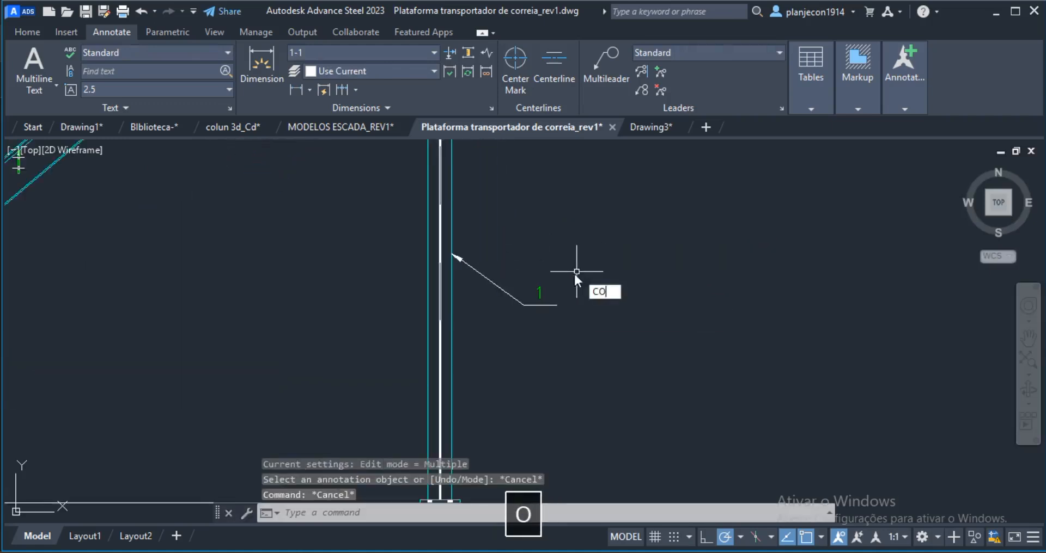
{"action": "key", "text": "Return"}
{"action": "left_click", "coordinate": [579, 248]}
{"action": "left_click", "coordinate": [497, 343]}
{"action": "key", "text": "Return"}
{"action": "left_click", "coordinate": [540, 261]}
{"action": "middle_click_drag", "start_coordinate": [521, 205], "coordinate": [477, 470]}
{"action": "scroll", "coordinate": [461, 284], "scroll_direction": "up", "scroll_amount": 4}
{"action": "middle_click_drag", "start_coordinate": [476, 240], "coordinate": [484, 487]}
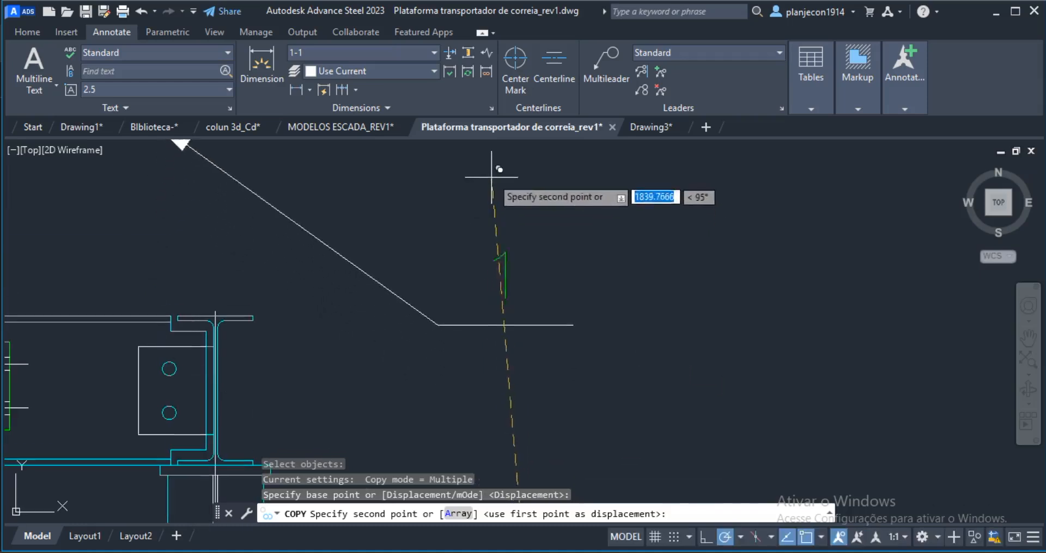
{"action": "middle_click_drag", "start_coordinate": [514, 283], "coordinate": [513, 349]}
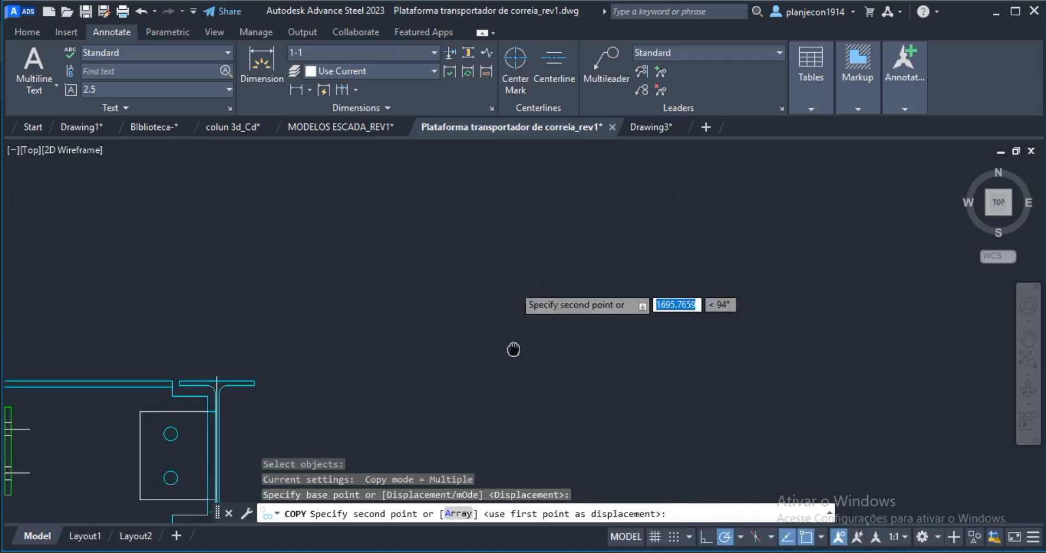
{"action": "left_click", "coordinate": [607, 193]}
{"action": "key", "text": "Escape"}
{"action": "key", "text": "Escape"}
Step: Stretch the copied leader's arrow tip onto the lower flange of the I-section on top of the column
{"action": "left_click", "coordinate": [488, 229]}
{"action": "left_click", "coordinate": [337, 222]}
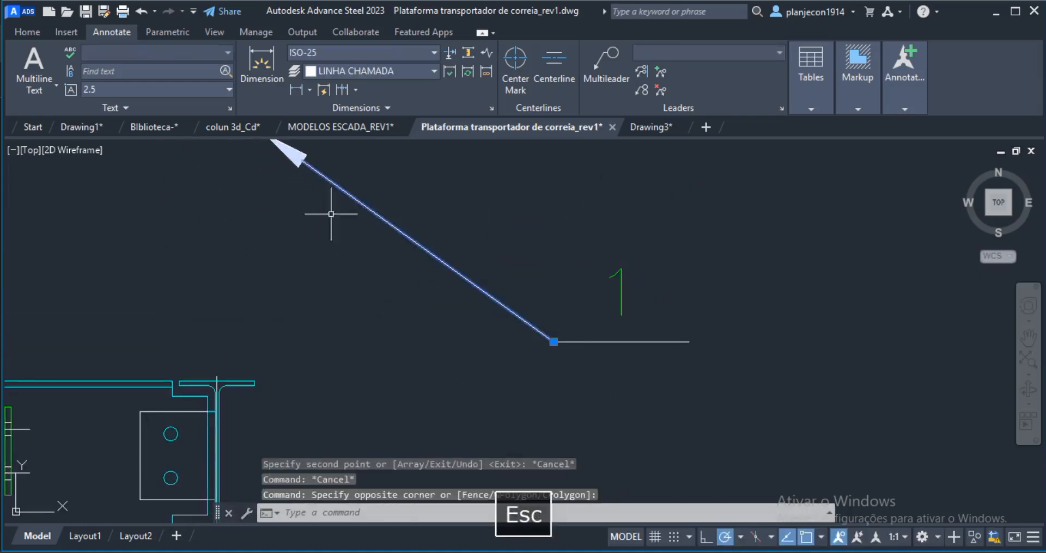
{"action": "scroll", "coordinate": [343, 231], "scroll_direction": "down", "scroll_amount": 4}
{"action": "scroll", "coordinate": [313, 214], "scroll_direction": "up", "scroll_amount": 2}
{"action": "left_click", "coordinate": [314, 195]}
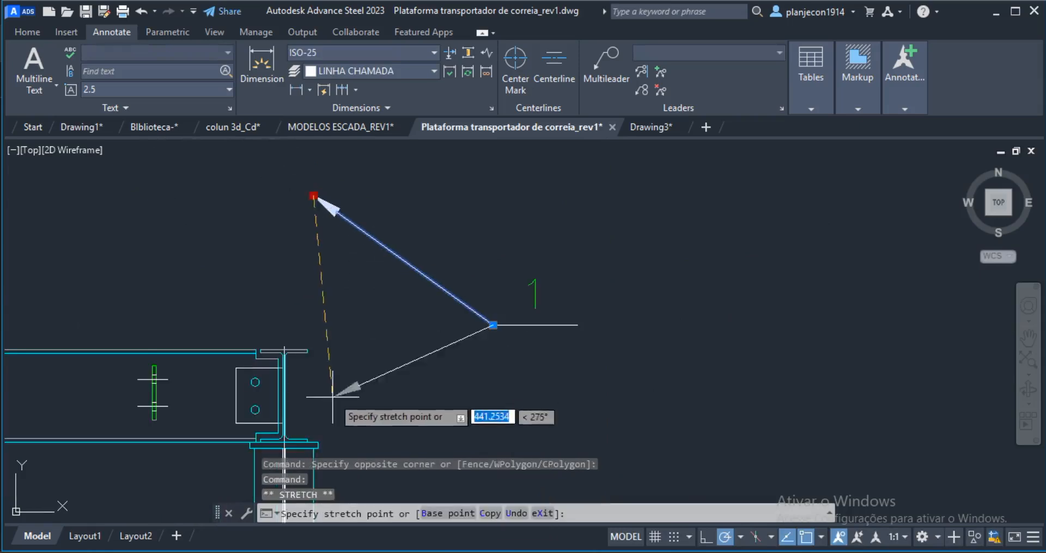
{"action": "scroll", "coordinate": [349, 376], "scroll_direction": "up", "scroll_amount": 4}
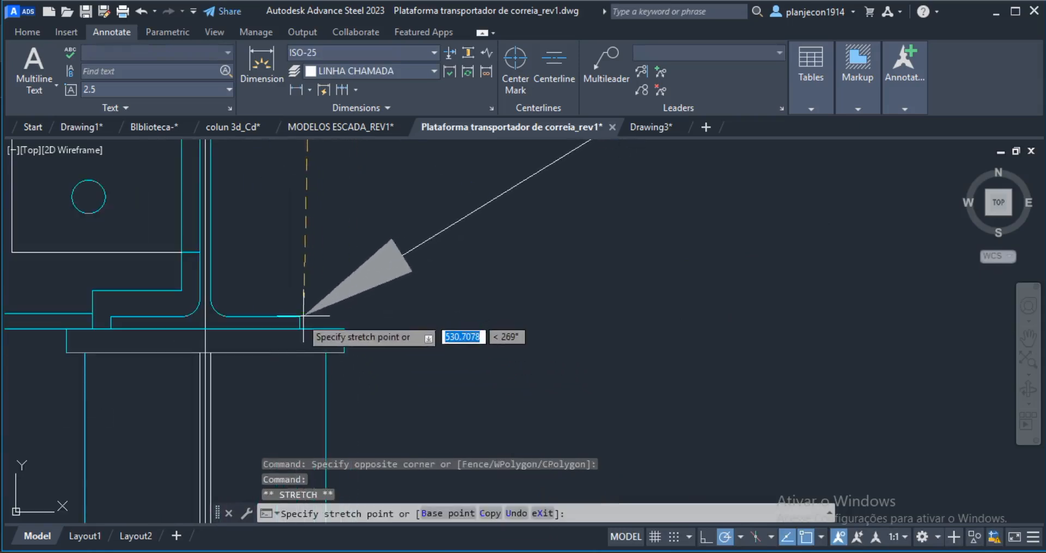
{"action": "scroll", "coordinate": [299, 310], "scroll_direction": "down", "scroll_amount": 3}
{"action": "key", "text": "Escape"}
{"action": "scroll", "coordinate": [555, 320], "scroll_direction": "down", "scroll_amount": 2}
{"action": "middle_click_drag", "start_coordinate": [717, 236], "coordinate": [639, 287]}
Step: Stretch the landing line and number of the column head leader to a higher position
{"action": "type", "text": "s"}
{"action": "key", "text": "space"}
{"action": "left_click", "coordinate": [649, 191]}
{"action": "left_click", "coordinate": [416, 291]}
{"action": "key", "text": "space"}
{"action": "left_click", "coordinate": [626, 295]}
{"action": "key", "text": "Escape"}
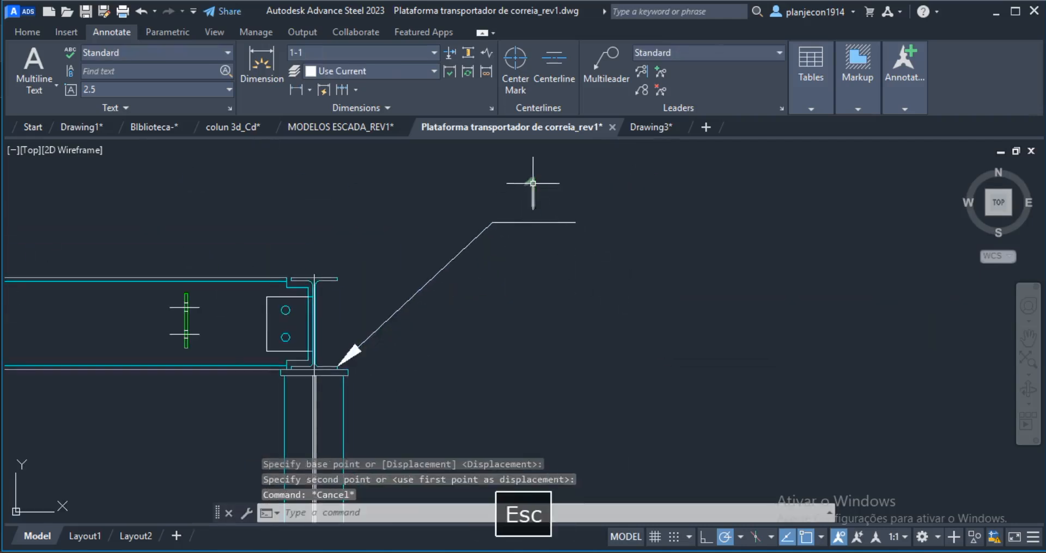
Step: Change the item number on the column head leader to 2
{"action": "type", "text": "2"}
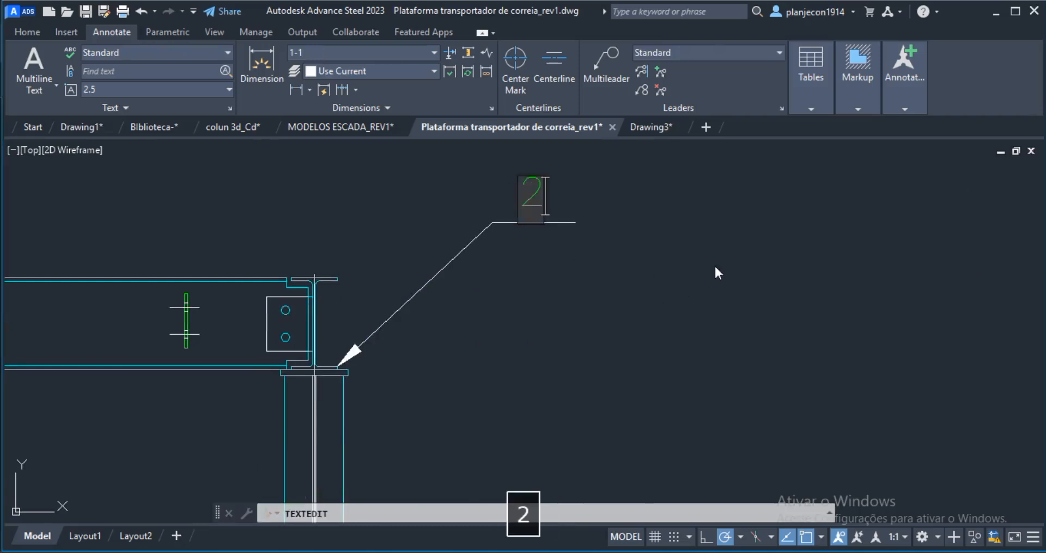
{"action": "left_click", "coordinate": [647, 232]}
{"action": "scroll", "coordinate": [647, 231], "scroll_direction": "down", "scroll_amount": 5}
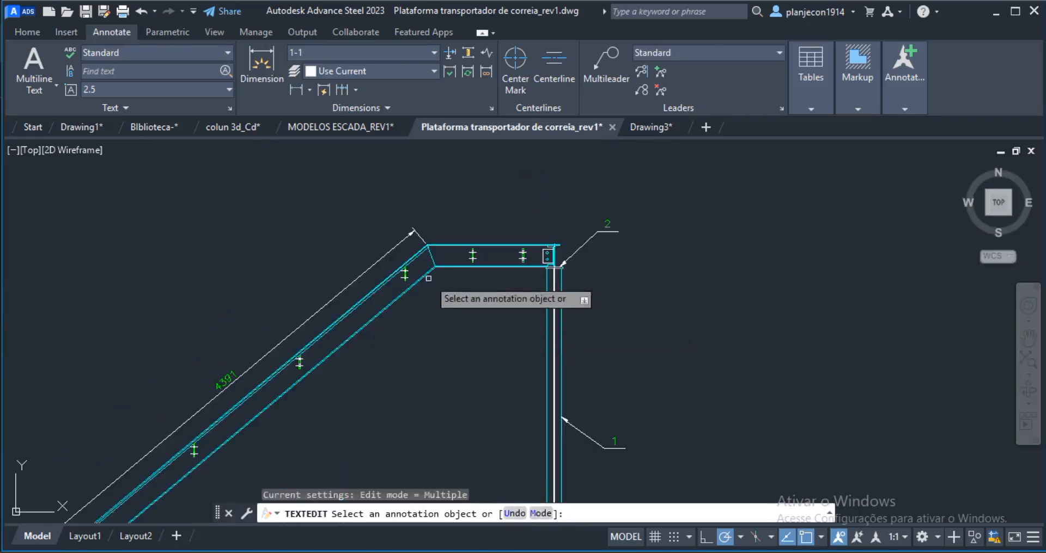
{"action": "scroll", "coordinate": [428, 278], "scroll_direction": "up", "scroll_amount": 2}
{"action": "key", "text": "Escape"}
Step: Copy the item 2 leader with its number into the open area below the horizontal top beam
{"action": "type", "text": "co"}
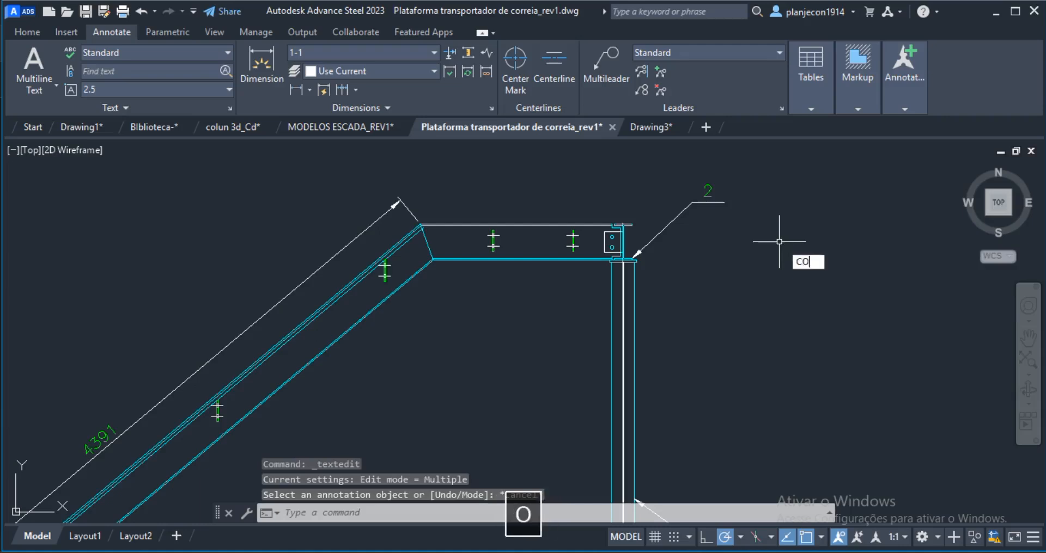
{"action": "key", "text": "Return"}
{"action": "left_click", "coordinate": [778, 206]}
{"action": "left_click", "coordinate": [675, 230]}
{"action": "key", "text": "Return"}
{"action": "left_click", "coordinate": [707, 226]}
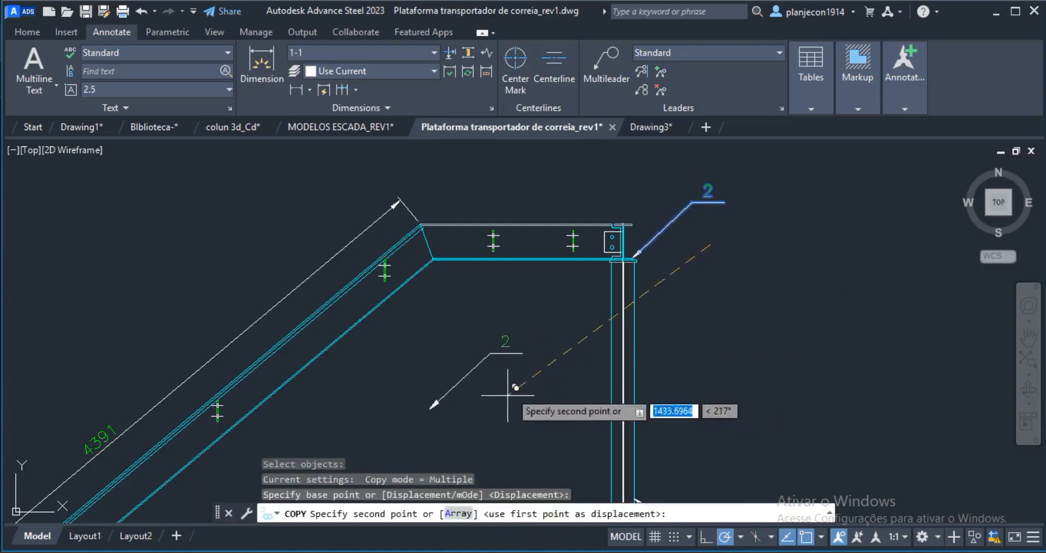
{"action": "left_click", "coordinate": [542, 289]}
Step: Change the item number on the leader below the top beam to 3
{"action": "double_click", "coordinate": [539, 286]}
{"action": "type", "text": "3"}
{"action": "key", "text": "Return"}
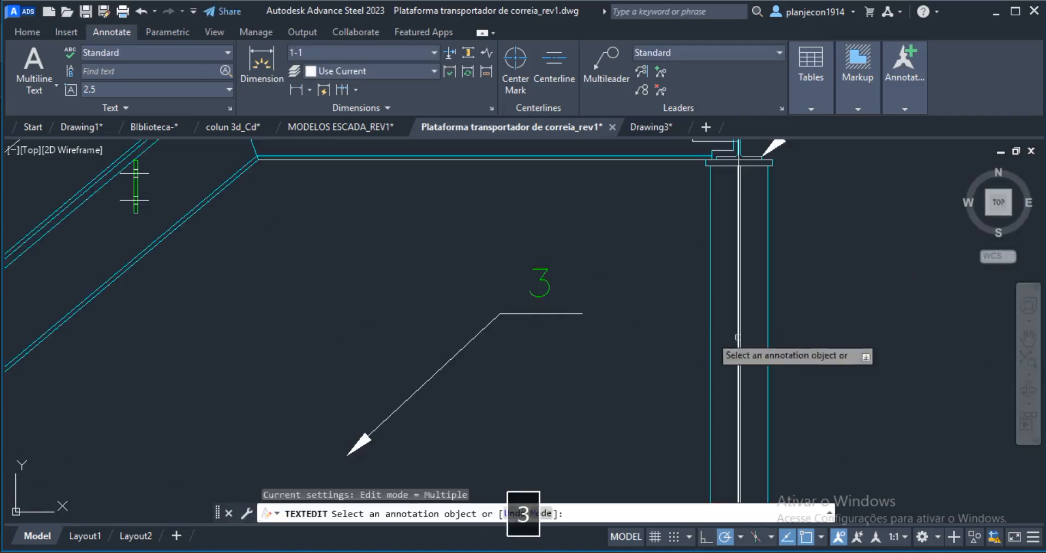
{"action": "key", "text": "Escape"}
Step: Stretch the item 3 leader's arrow tip onto the lower edge of the top beam, left of its midpoint
{"action": "left_click", "coordinate": [460, 266]}
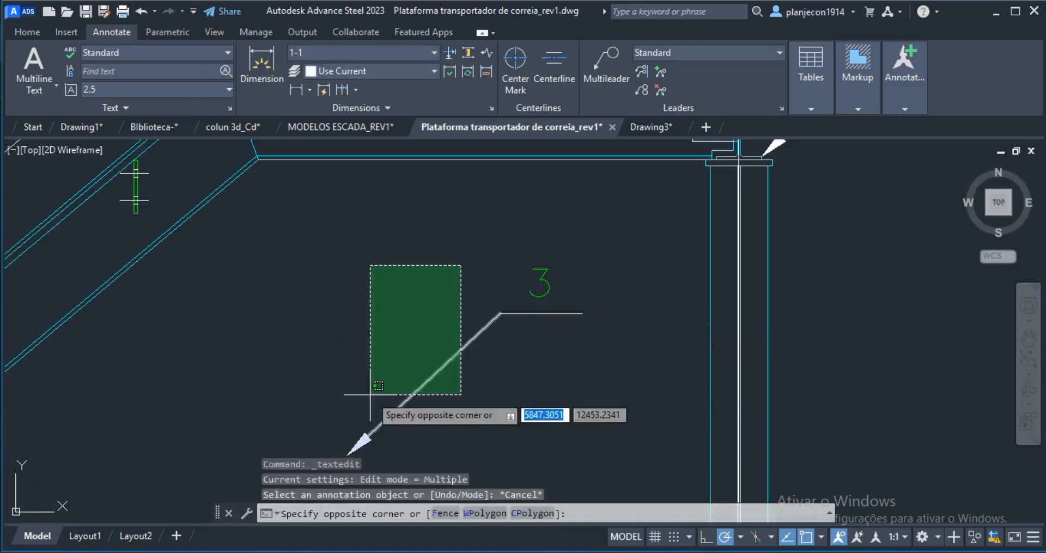
{"action": "left_click", "coordinate": [369, 385]}
{"action": "middle_click_drag", "start_coordinate": [345, 437], "coordinate": [419, 387]}
{"action": "left_click", "coordinate": [422, 405]}
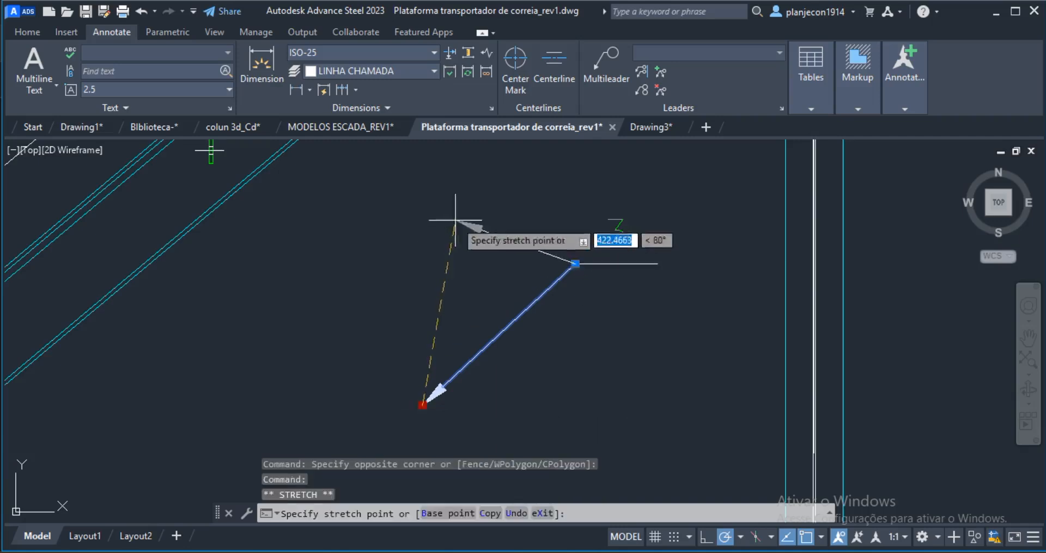
{"action": "middle_click_drag", "start_coordinate": [444, 222], "coordinate": [408, 354]}
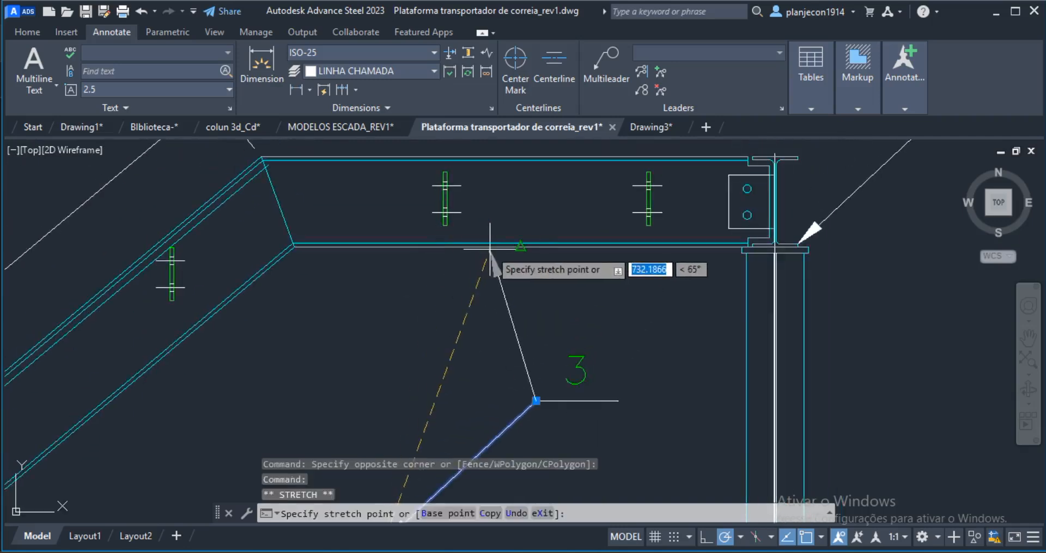
{"action": "left_click", "coordinate": [520, 248]}
{"action": "key", "text": "Escape"}
{"action": "left_click", "coordinate": [565, 303]}
{"action": "left_click", "coordinate": [467, 285]}
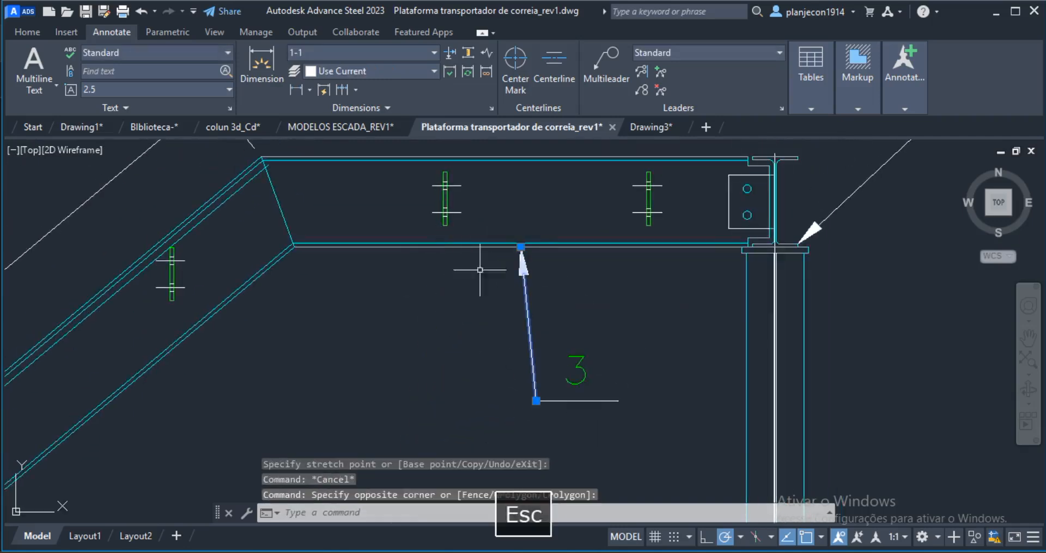
{"action": "left_click", "coordinate": [521, 247]}
{"action": "key", "text": "Escape"}
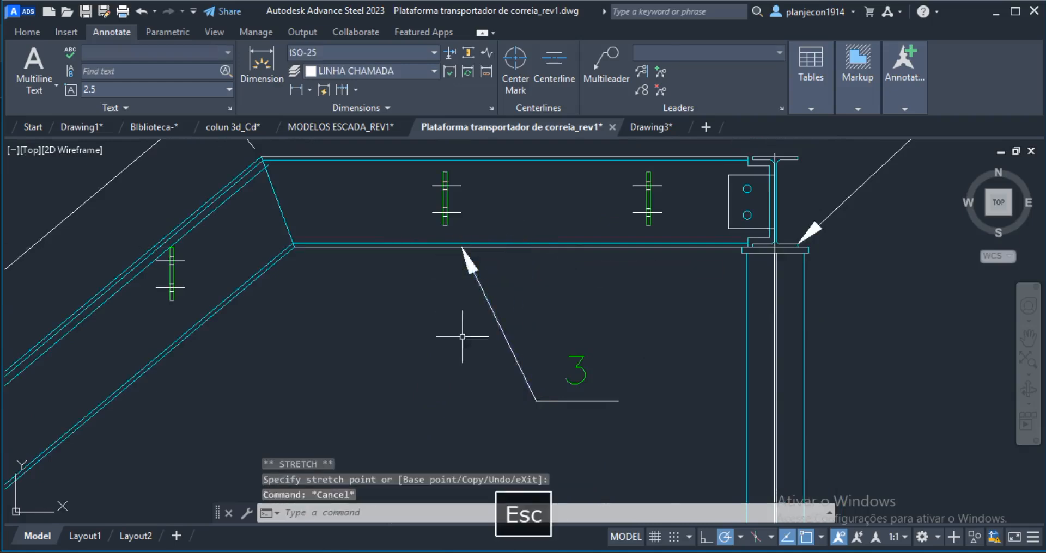
Step: Compare the item 3 beam detail with the top beam and its bolted plates in the platform's side view
{"action": "scroll", "coordinate": [479, 340], "scroll_direction": "down", "scroll_amount": 5}
{"action": "scroll", "coordinate": [492, 347], "scroll_direction": "down", "scroll_amount": 10}
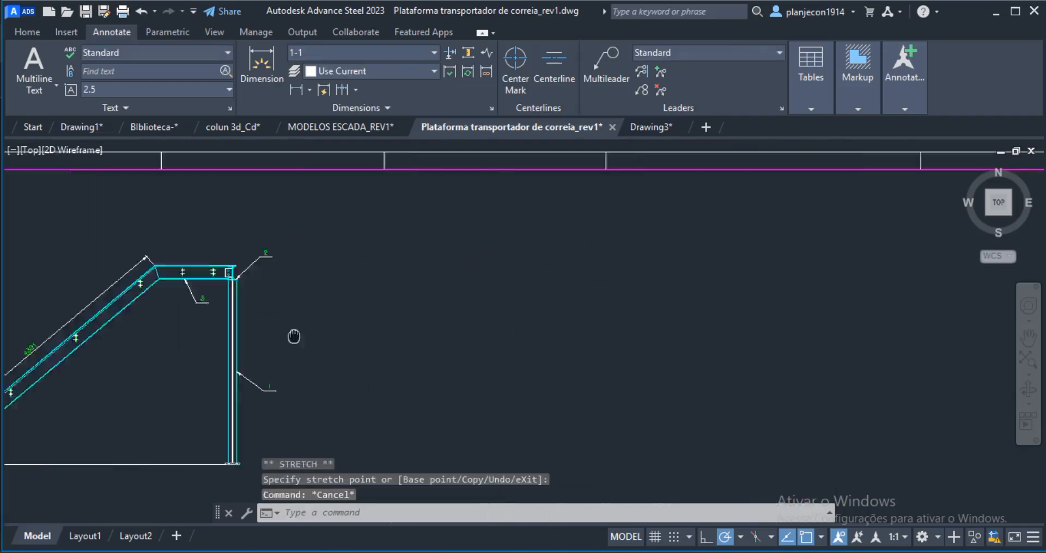
{"action": "scroll", "coordinate": [459, 268], "scroll_direction": "up", "scroll_amount": 8}
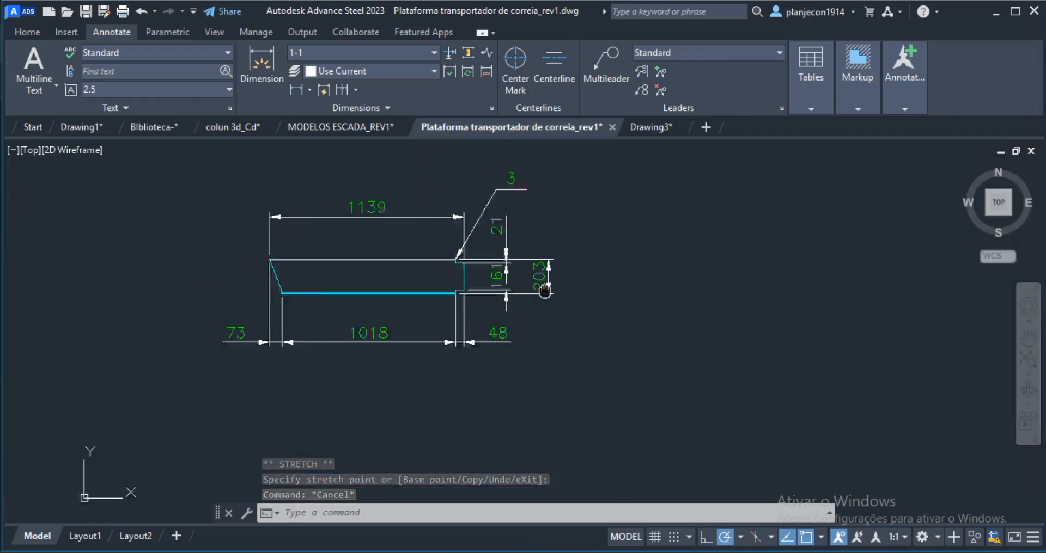
{"action": "scroll", "coordinate": [597, 341], "scroll_direction": "down", "scroll_amount": 5}
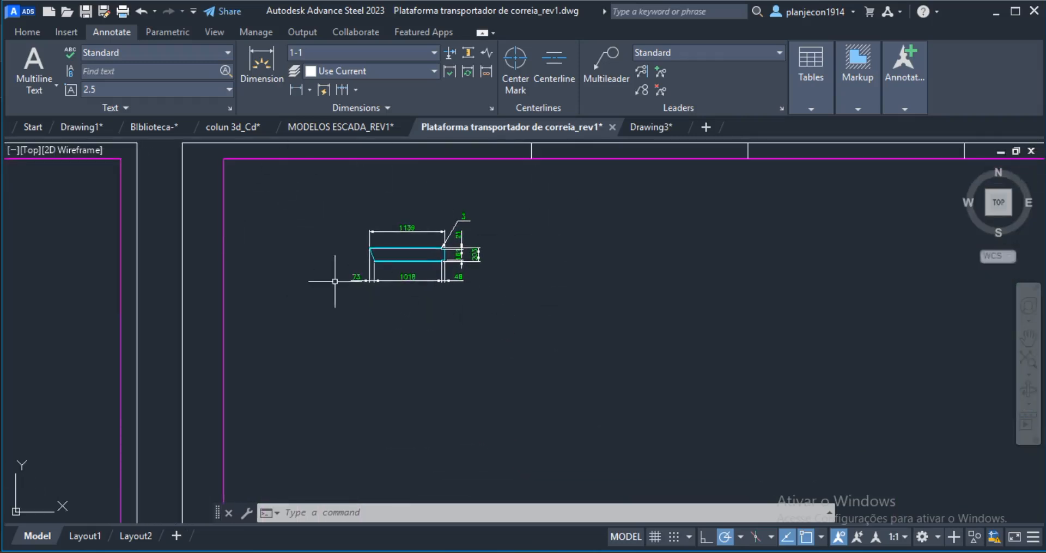
{"action": "scroll", "coordinate": [411, 249], "scroll_direction": "up", "scroll_amount": 4}
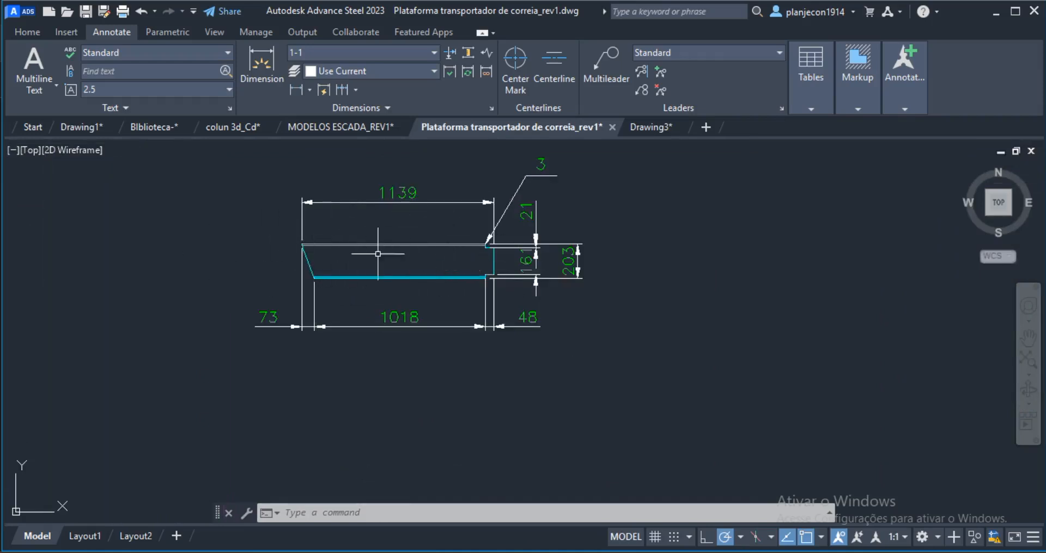
{"action": "scroll", "coordinate": [361, 261], "scroll_direction": "up", "scroll_amount": 2}
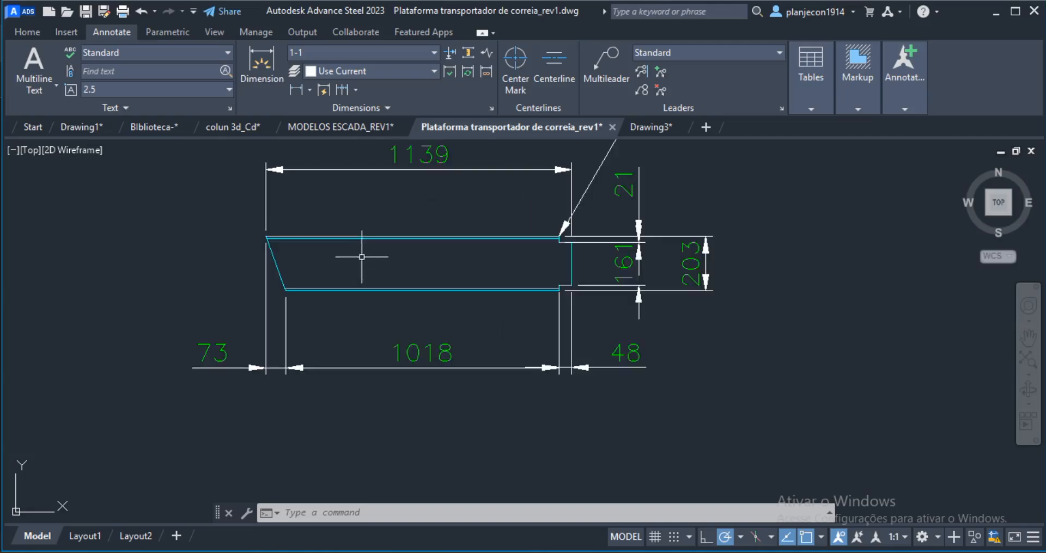
{"action": "scroll", "coordinate": [386, 274], "scroll_direction": "down", "scroll_amount": 5}
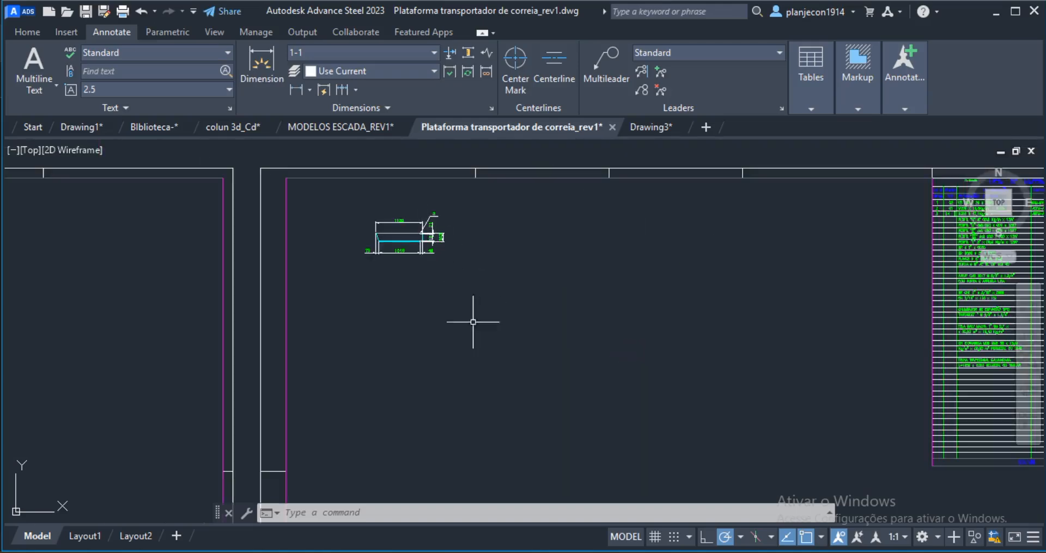
{"action": "scroll", "coordinate": [482, 278], "scroll_direction": "down", "scroll_amount": 4}
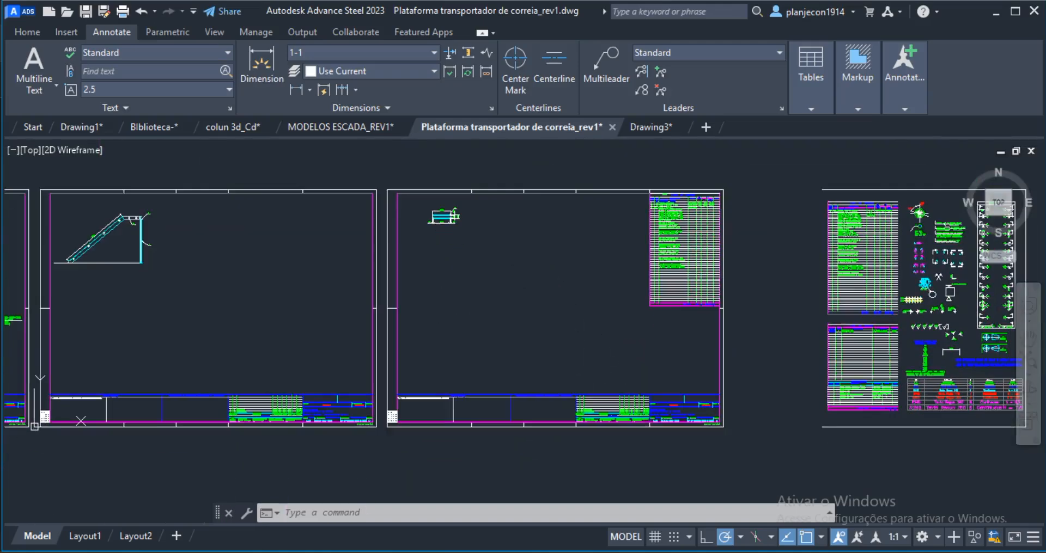
{"action": "scroll", "coordinate": [80, 217], "scroll_direction": "up", "scroll_amount": 8}
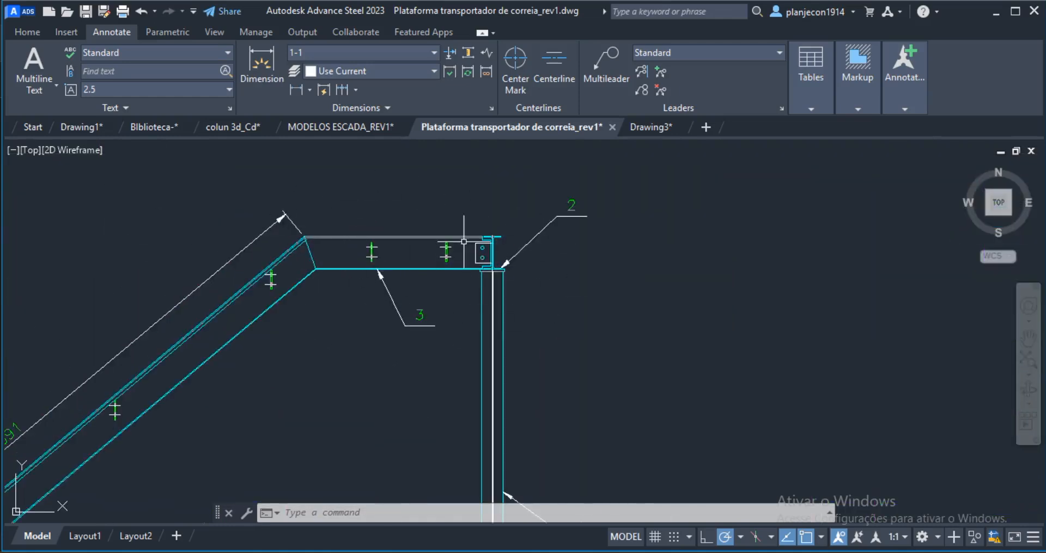
{"action": "scroll", "coordinate": [380, 249], "scroll_direction": "up", "scroll_amount": 5}
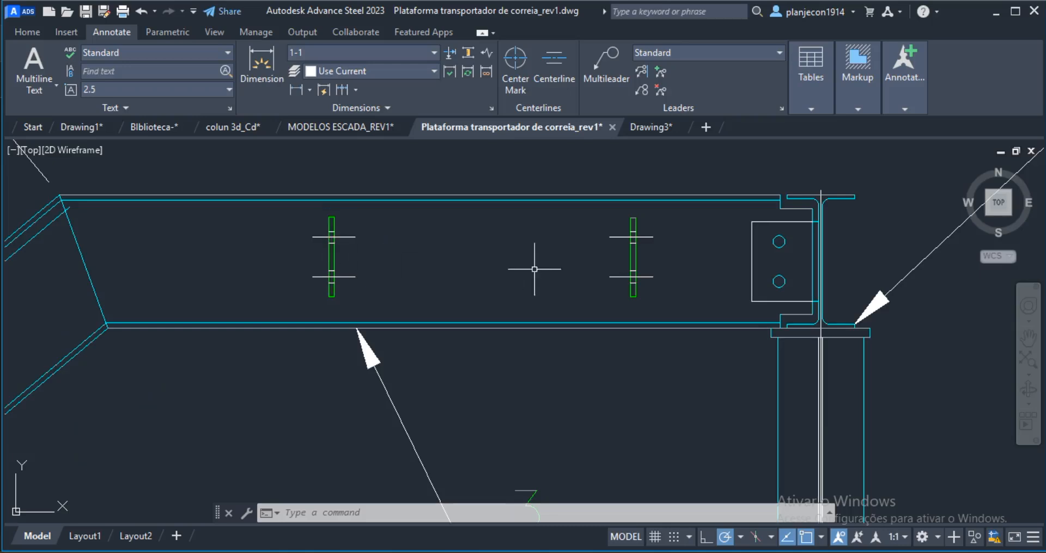
{"action": "scroll", "coordinate": [477, 276], "scroll_direction": "down", "scroll_amount": 2}
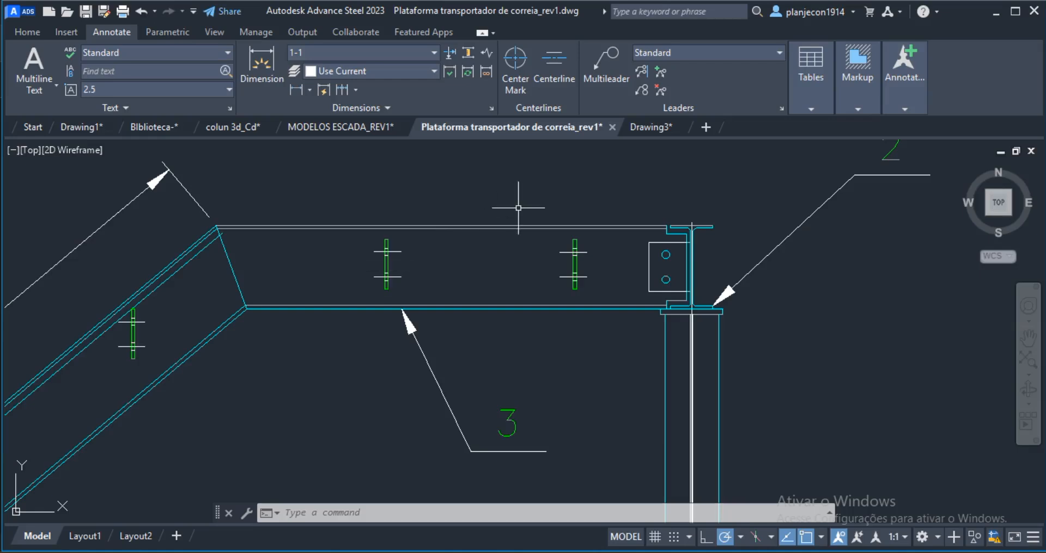
{"action": "scroll", "coordinate": [391, 252], "scroll_direction": "down", "scroll_amount": 4}
{"action": "scroll", "coordinate": [344, 256], "scroll_direction": "up", "scroll_amount": 8}
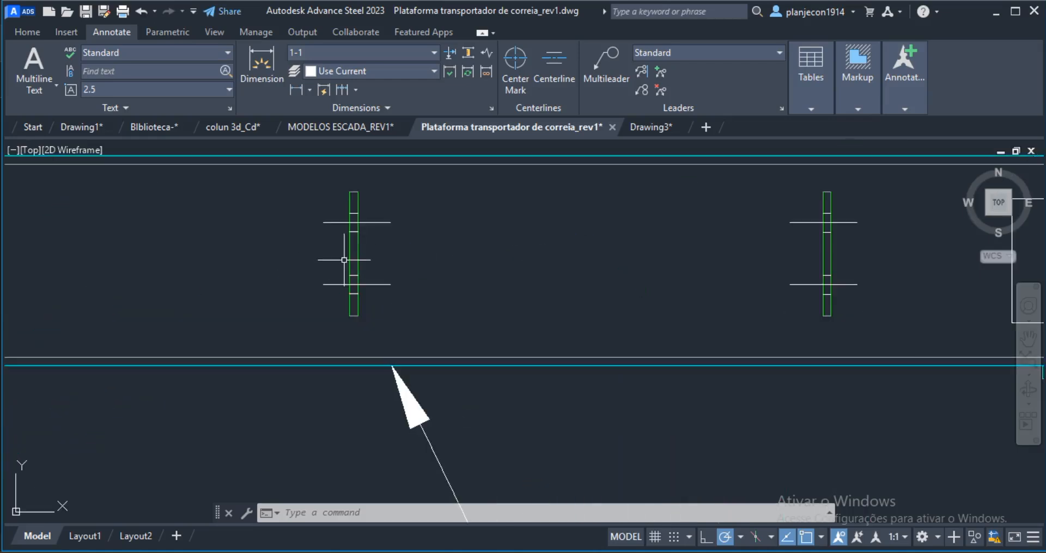
{"action": "scroll", "coordinate": [437, 307], "scroll_direction": "down", "scroll_amount": 4}
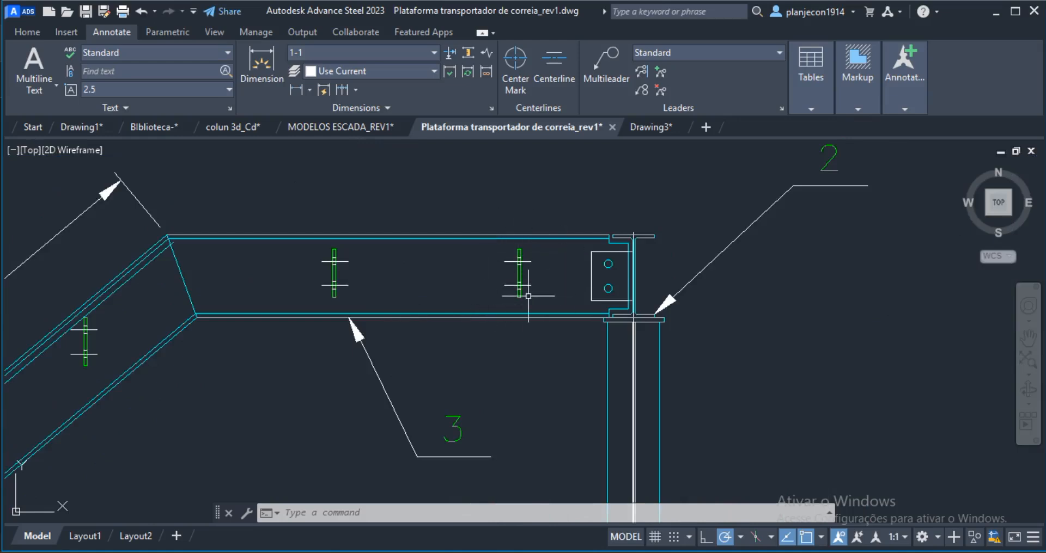
Step: Regenerate the model display at the connection between the top beam and the column
{"action": "scroll", "coordinate": [679, 293], "scroll_direction": "up", "scroll_amount": 4}
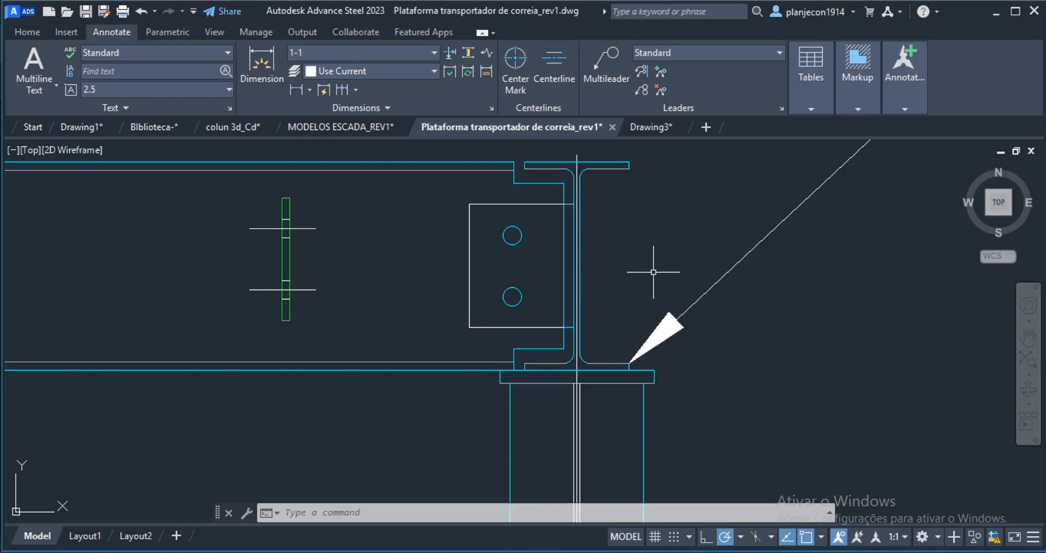
{"action": "type", "text": "REGEN"}
{"action": "key", "text": "Return"}
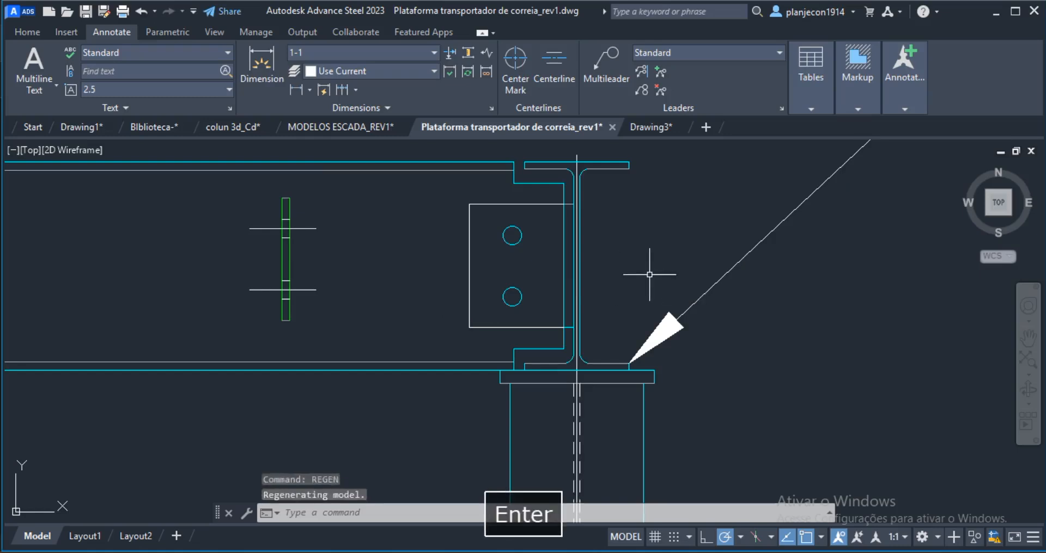
{"action": "type", "text": "M"}
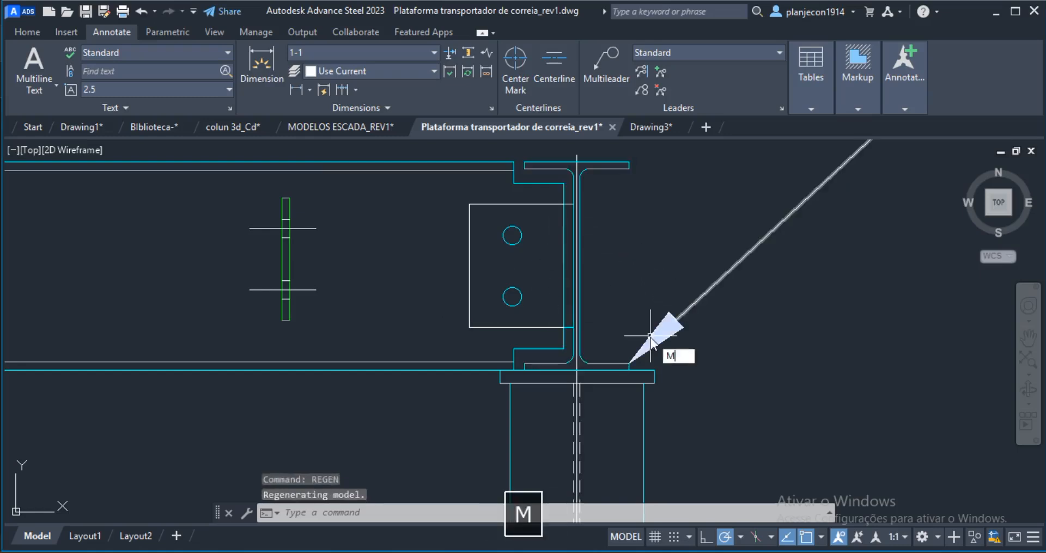
{"action": "key", "text": "space"}
{"action": "left_click", "coordinate": [581, 396]}
{"action": "key", "text": "Escape"}
{"action": "key", "text": "Escape"}
Step: Match the connection plate's outline to the column's dashed hidden-line properties at the top beam's bolted end
{"action": "left_click", "coordinate": [33, 31]}
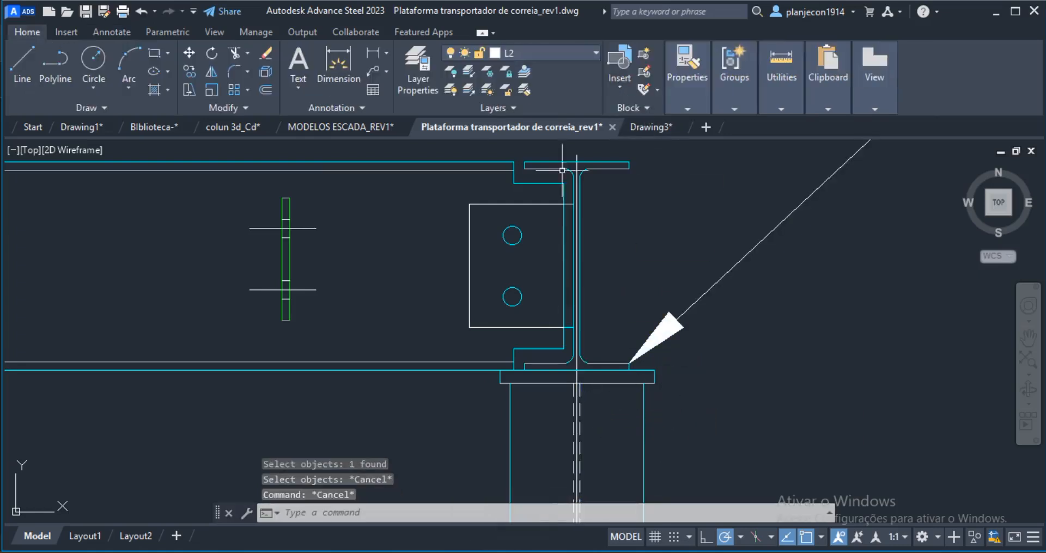
{"action": "left_click", "coordinate": [682, 107]}
{"action": "left_click", "coordinate": [684, 143]}
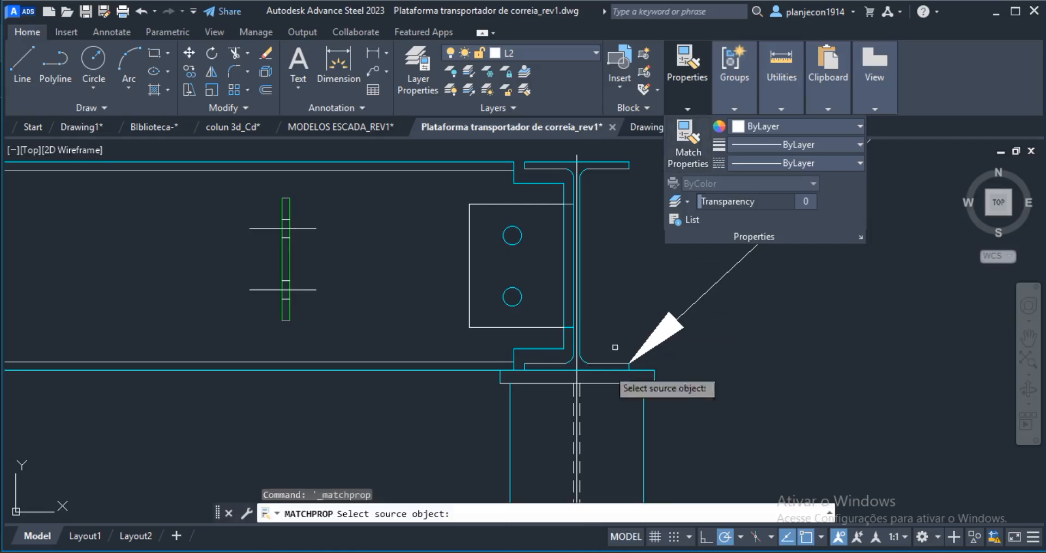
{"action": "left_click", "coordinate": [581, 409]}
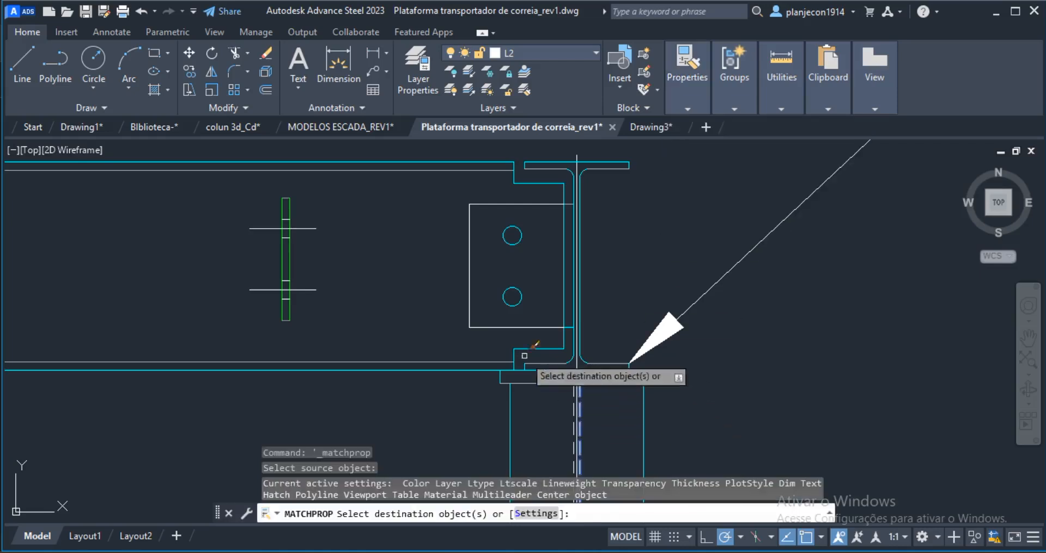
{"action": "left_click", "coordinate": [492, 316]}
{"action": "left_click", "coordinate": [426, 335]}
{"action": "left_click", "coordinate": [522, 199]}
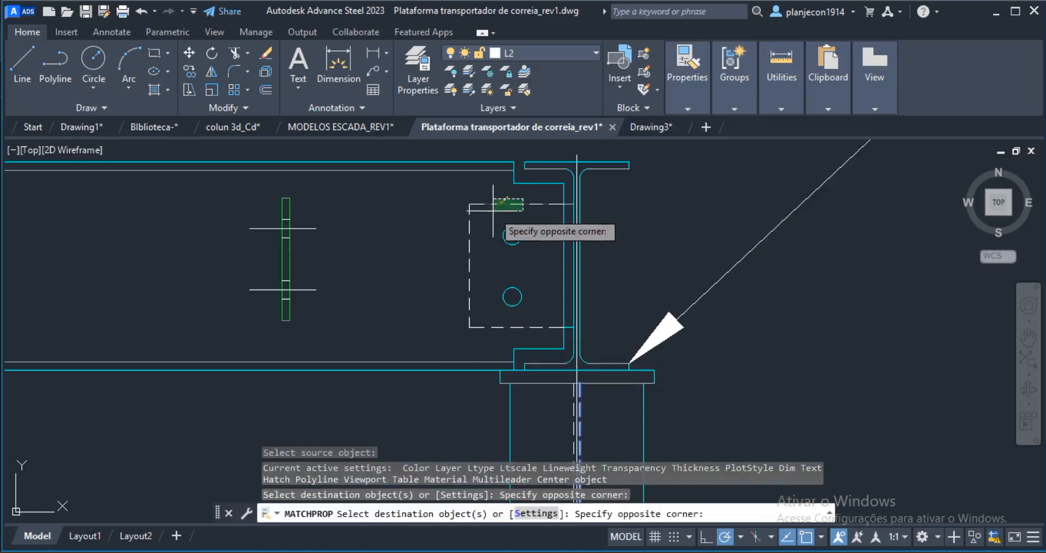
{"action": "left_click", "coordinate": [472, 211]}
{"action": "right_click", "coordinate": [610, 210]}
{"action": "left_click", "coordinate": [647, 226]}
Step: Look through Drawing3, MODELOS ESCADA_REV1 and colun 3d_Cd for the beam, ending back in the platform drawing
{"action": "scroll", "coordinate": [687, 239], "scroll_direction": "down", "scroll_amount": 2}
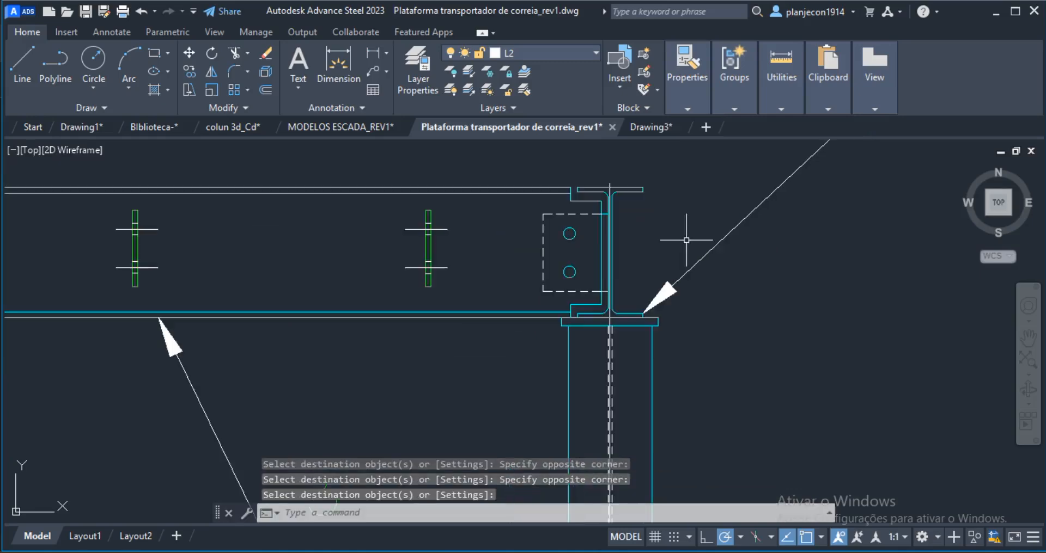
{"action": "scroll", "coordinate": [577, 185], "scroll_direction": "down", "scroll_amount": 5}
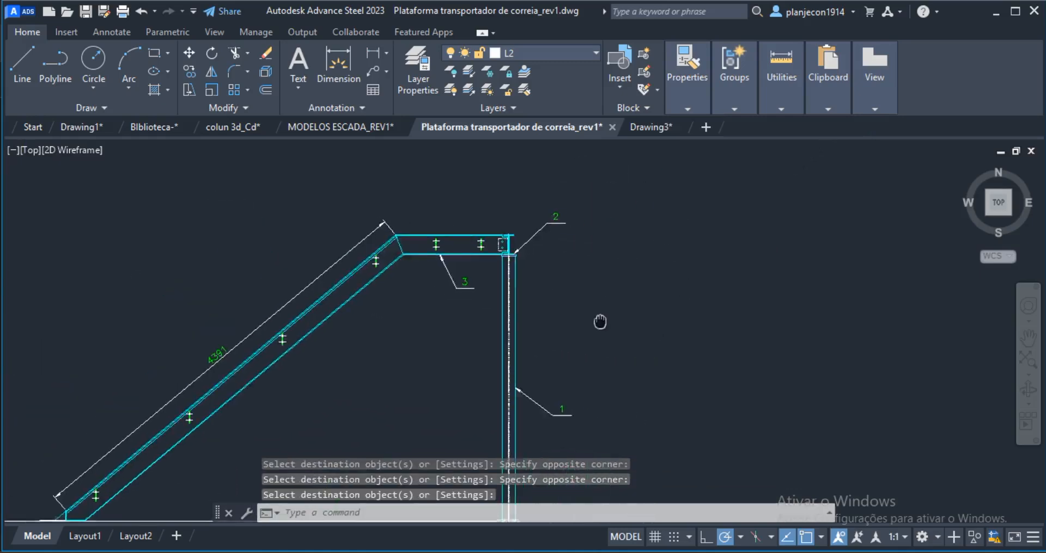
{"action": "mouse_move", "coordinate": [589, 296]}
{"action": "middle_mouse_down"}
{"action": "mouse_move", "coordinate": [611, 262]}
{"action": "mouse_move", "coordinate": [222, 286]}
{"action": "middle_mouse_up"}
{"action": "scroll", "coordinate": [579, 251], "scroll_direction": "down", "scroll_amount": 2}
{"action": "scroll", "coordinate": [601, 300], "scroll_direction": "up", "scroll_amount": 5}
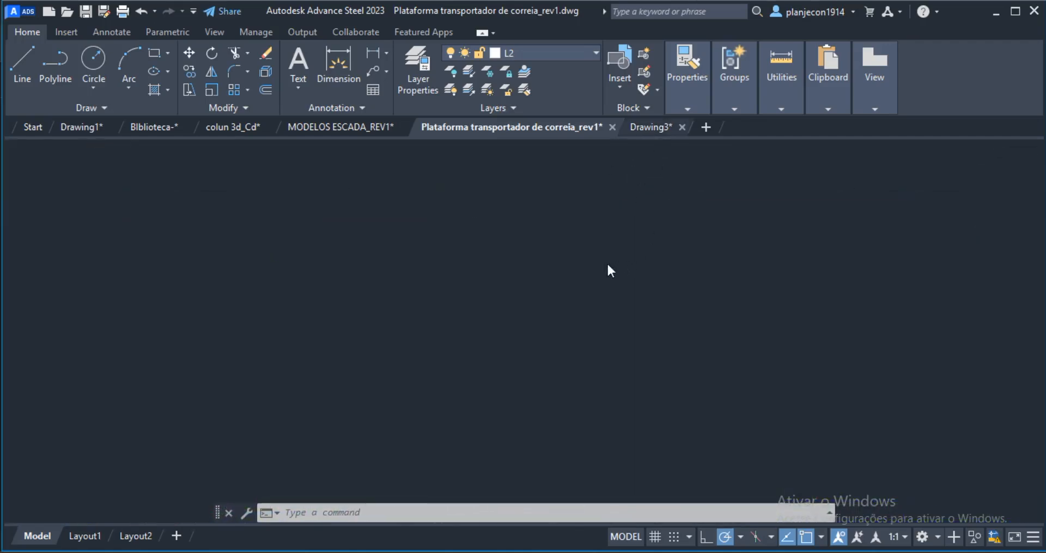
{"action": "key", "text": "ctrl+Tab"}
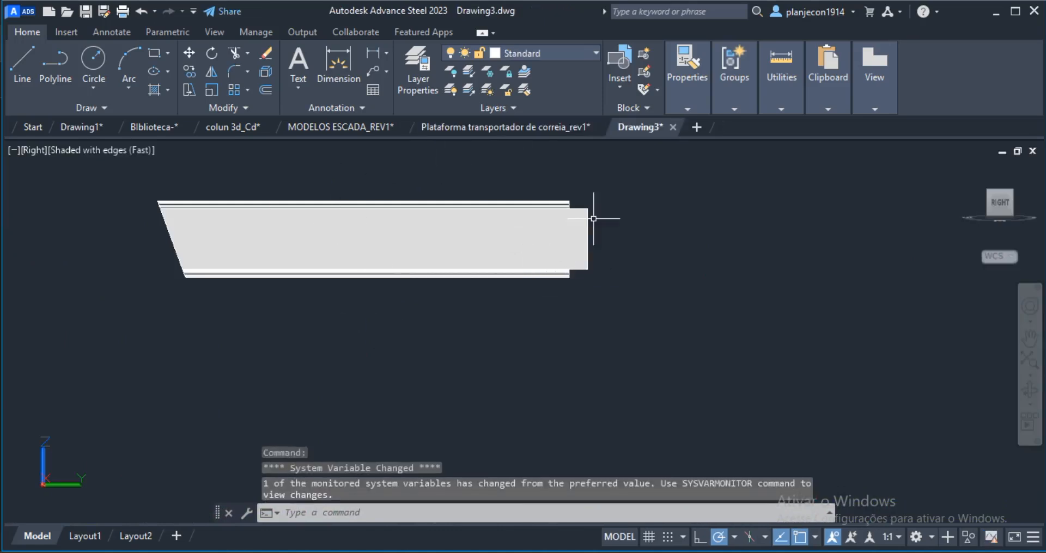
{"action": "left_click", "coordinate": [322, 126]}
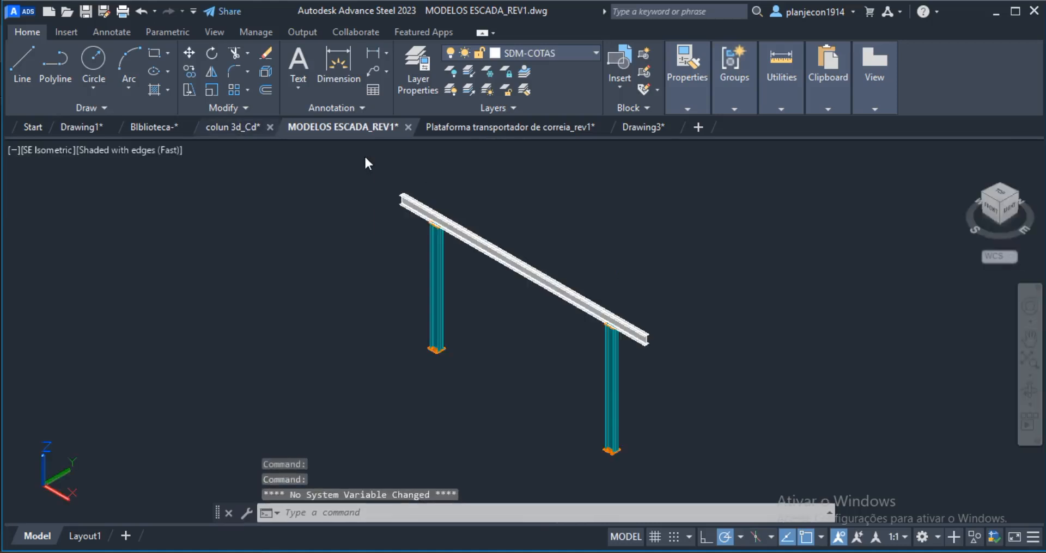
{"action": "left_click", "coordinate": [437, 126]}
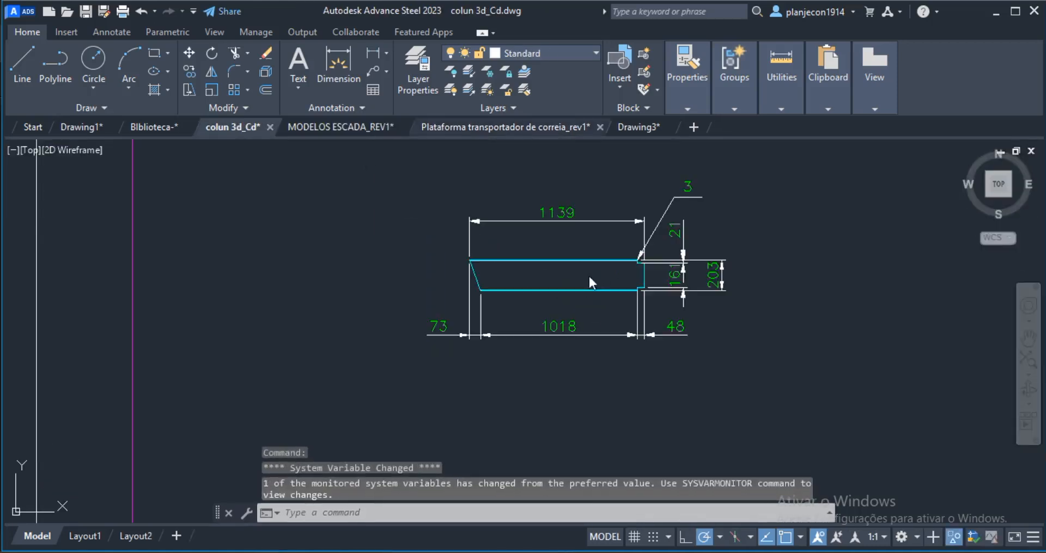
Step: Examine the notched end of the item 3 beam detail and its dimensions
{"action": "mouse_move", "coordinate": [656, 312]}
{"action": "middle_mouse_down"}
{"action": "mouse_move", "coordinate": [436, 284]}
{"action": "mouse_move", "coordinate": [285, 339]}
{"action": "middle_mouse_up"}
{"action": "middle_click_drag", "start_coordinate": [425, 298], "coordinate": [630, 287]}
{"action": "scroll", "coordinate": [493, 292], "scroll_direction": "up", "scroll_amount": 4}
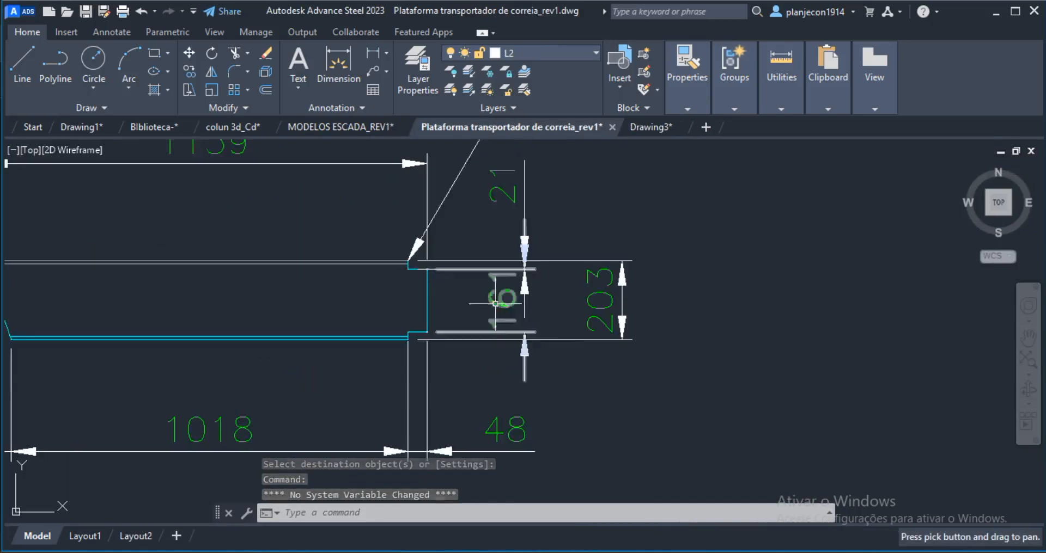
{"action": "middle_click_drag", "start_coordinate": [580, 320], "coordinate": [658, 312]}
{"action": "scroll", "coordinate": [600, 275], "scroll_direction": "down", "scroll_amount": 4}
{"action": "middle_click_drag", "start_coordinate": [382, 256], "coordinate": [498, 259]}
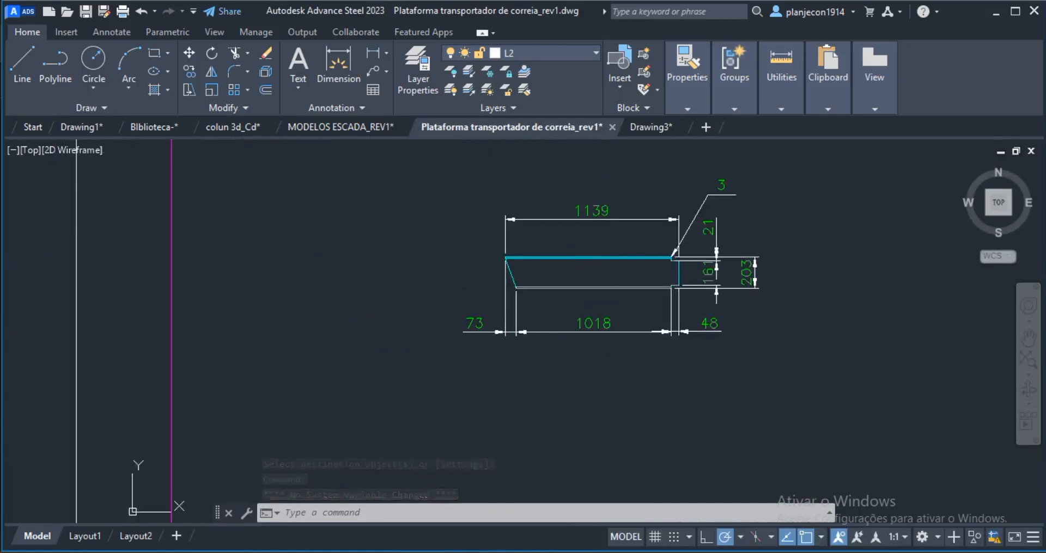
{"action": "scroll", "coordinate": [660, 282], "scroll_direction": "up", "scroll_amount": 6}
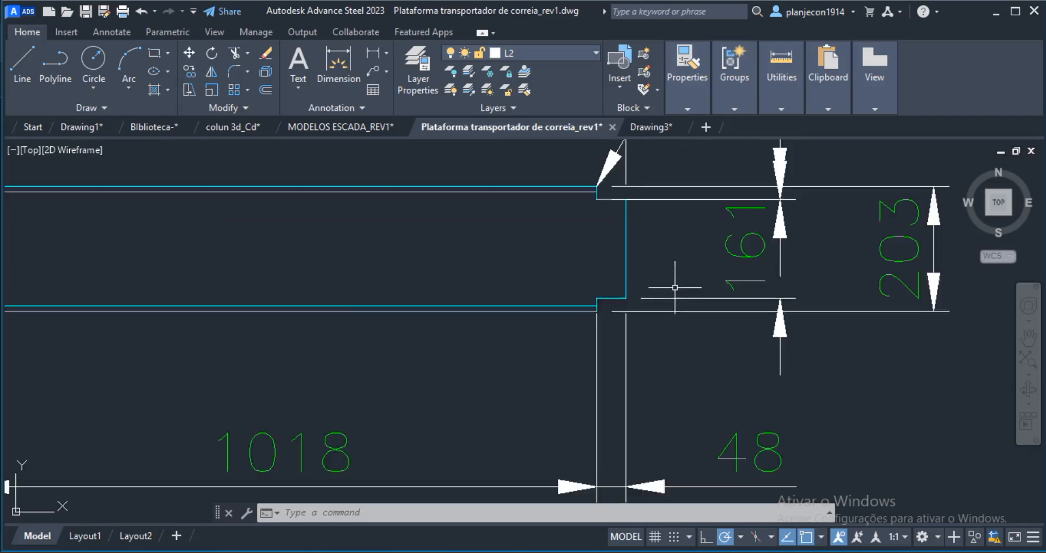
{"action": "scroll", "coordinate": [662, 268], "scroll_direction": "down", "scroll_amount": 9}
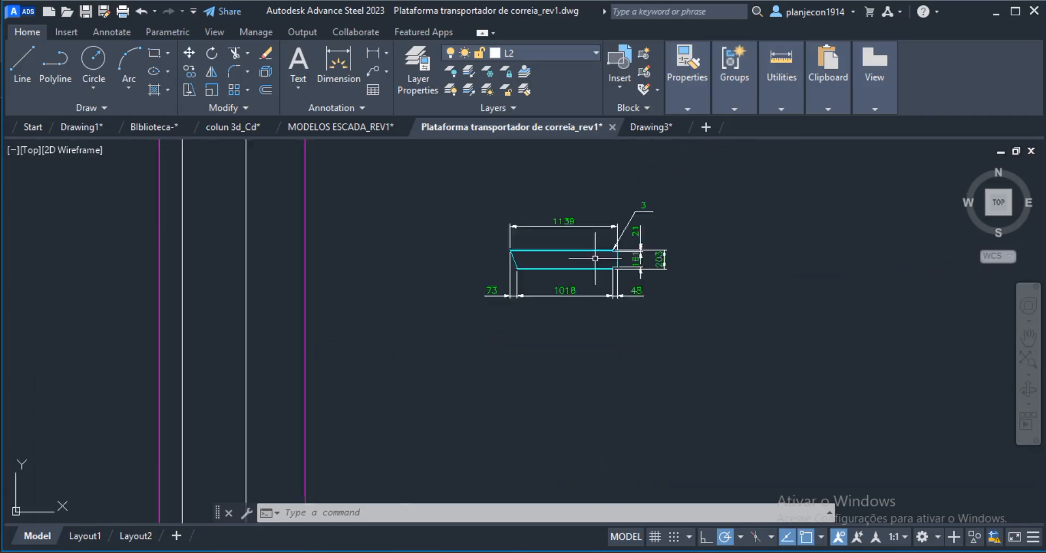
Step: Copy the two bolt holes from the top beam's column connection to the item 3 beam detail, referenced to the web's upper end corner
{"action": "scroll", "coordinate": [546, 242], "scroll_direction": "up", "scroll_amount": 1}
{"action": "middle_click_drag", "start_coordinate": [343, 232], "coordinate": [693, 231]}
{"action": "scroll", "coordinate": [689, 233], "scroll_direction": "down", "scroll_amount": 4}
{"action": "middle_click_drag", "start_coordinate": [224, 253], "coordinate": [617, 244]}
{"action": "scroll", "coordinate": [420, 253], "scroll_direction": "up", "scroll_amount": 4}
{"action": "scroll", "coordinate": [575, 221], "scroll_direction": "up", "scroll_amount": 7}
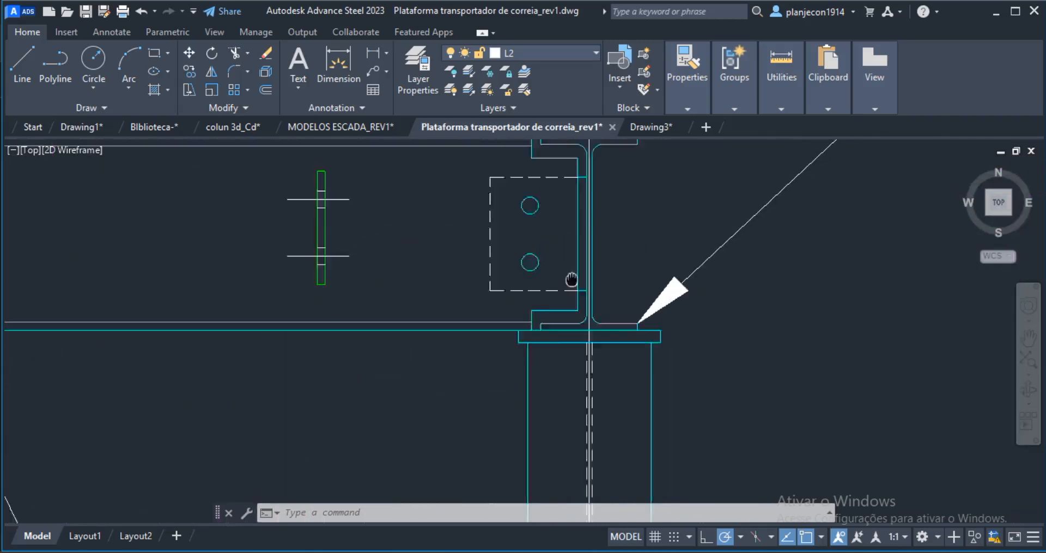
{"action": "type", "text": "c"}
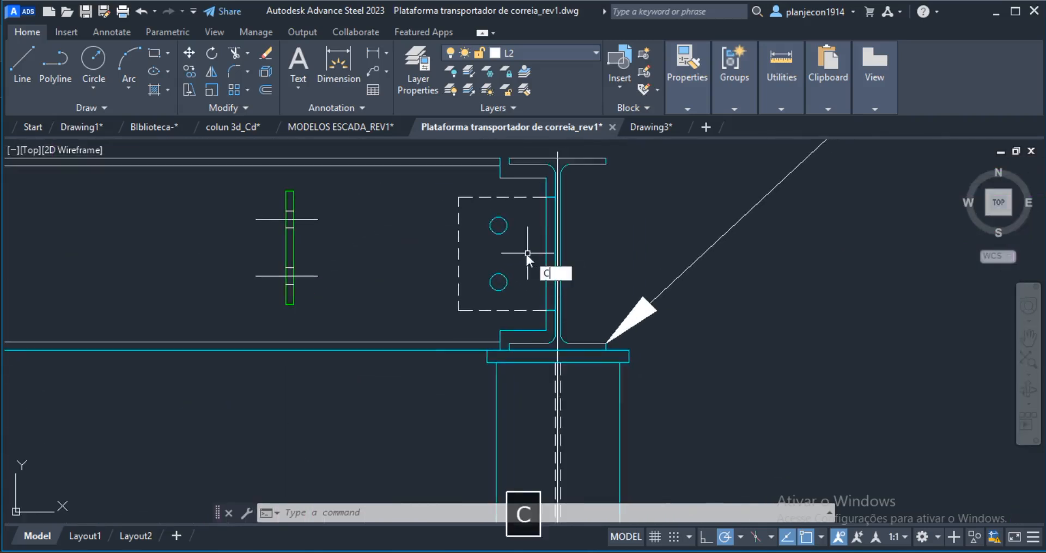
{"action": "key", "text": "space"}
{"action": "left_click", "coordinate": [516, 217]}
{"action": "left_click", "coordinate": [486, 294]}
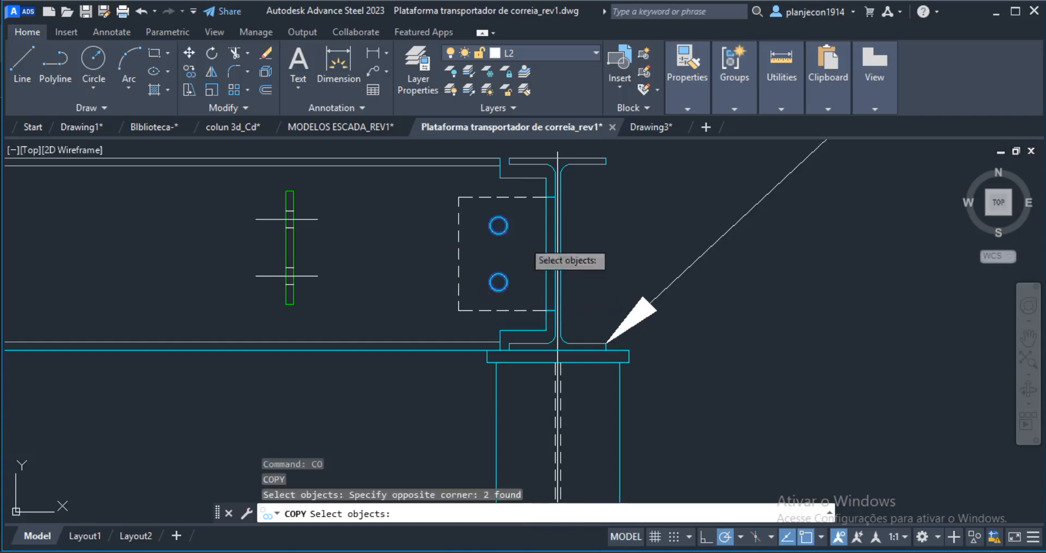
{"action": "key", "text": "space"}
{"action": "scroll", "coordinate": [530, 169], "scroll_direction": "up", "scroll_amount": 2}
{"action": "left_click", "coordinate": [569, 191]}
{"action": "scroll", "coordinate": [342, 215], "scroll_direction": "down", "scroll_amount": 12}
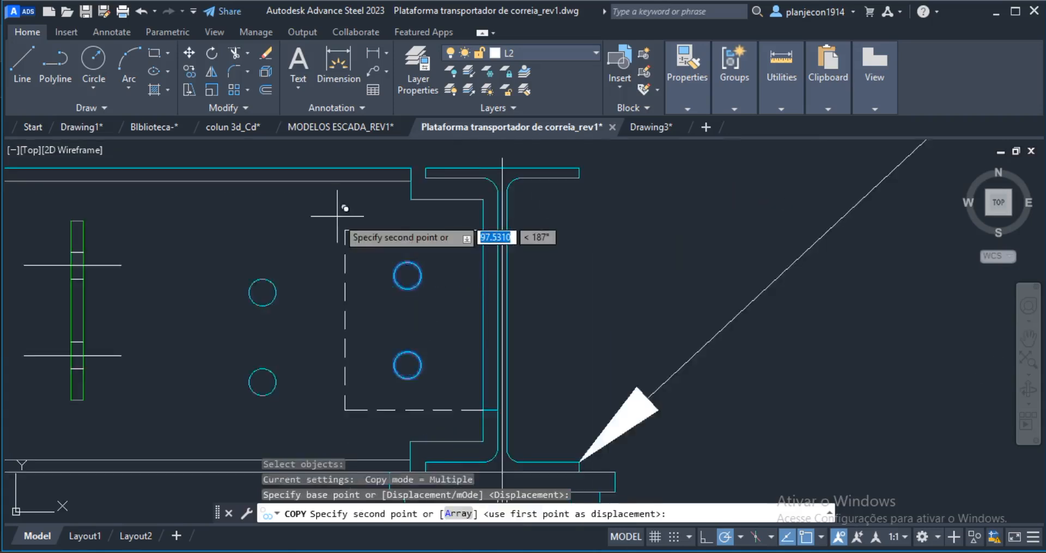
{"action": "middle_click_drag", "start_coordinate": [698, 252], "coordinate": [149, 249]}
{"action": "scroll", "coordinate": [708, 239], "scroll_direction": "up", "scroll_amount": 15}
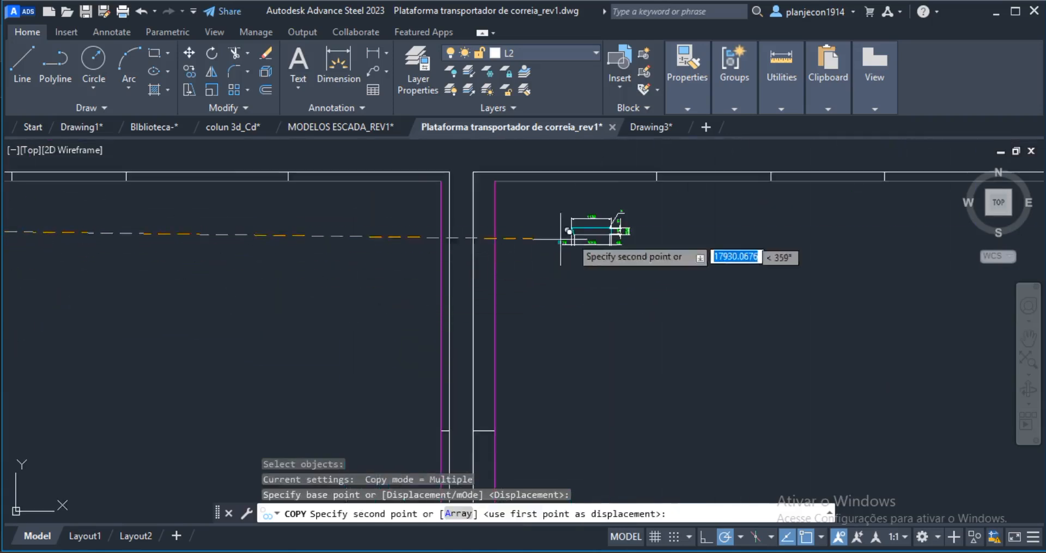
{"action": "scroll", "coordinate": [606, 201], "scroll_direction": "up", "scroll_amount": 3}
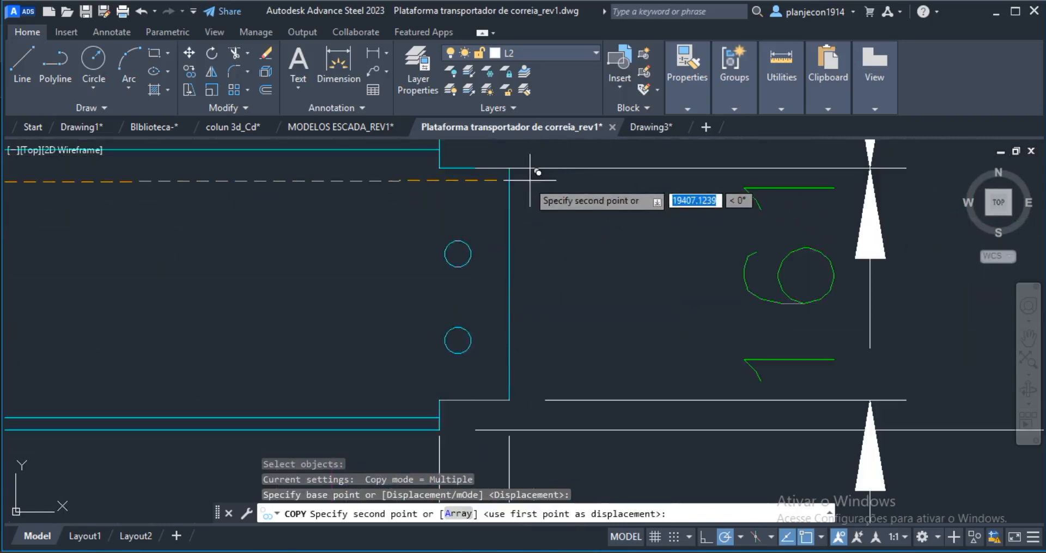
{"action": "left_click", "coordinate": [509, 169]}
{"action": "key", "text": "Escape"}
{"action": "key", "text": "Escape"}
{"action": "scroll", "coordinate": [539, 271], "scroll_direction": "down", "scroll_amount": 6}
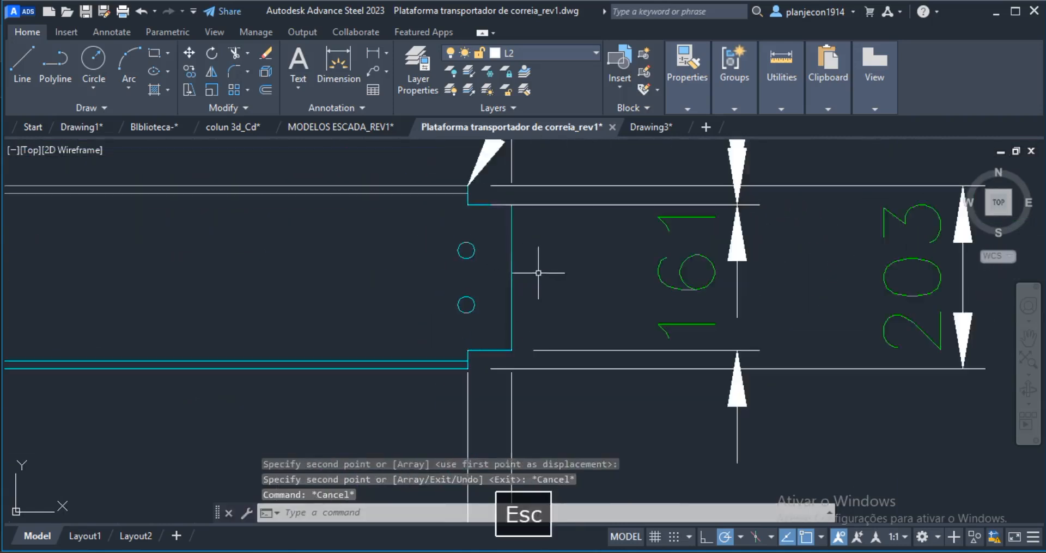
Step: Stretch the extension line origin at the upper notch's inner corner to the web's upper end corner in the item 3 detail
{"action": "scroll", "coordinate": [551, 236], "scroll_direction": "up", "scroll_amount": 5}
{"action": "left_click", "coordinate": [557, 204]}
{"action": "left_click", "coordinate": [508, 246]}
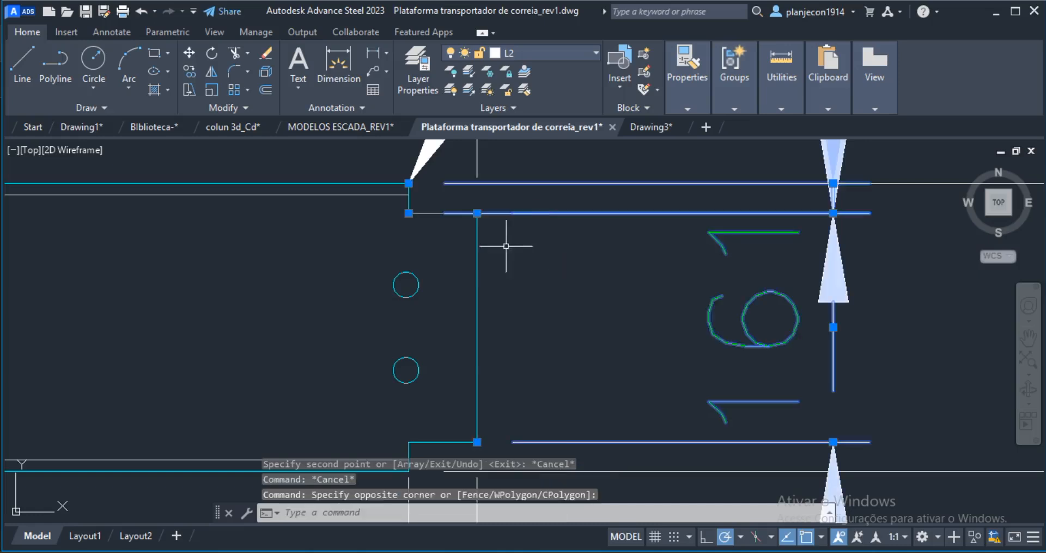
{"action": "left_click", "coordinate": [409, 213]}
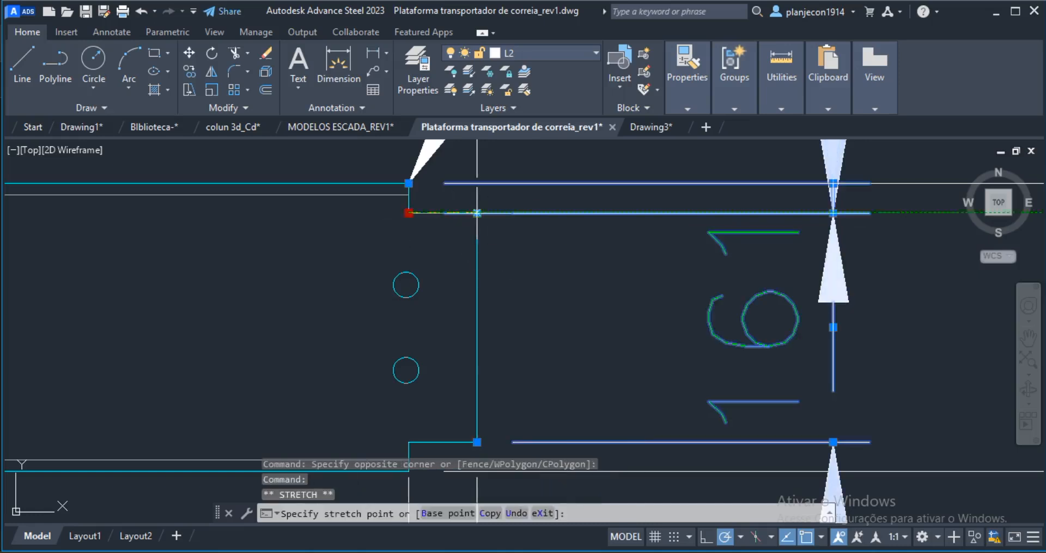
{"action": "left_click", "coordinate": [477, 214]}
{"action": "key", "text": "Escape"}
{"action": "key", "text": "Escape"}
Step: Examine the copied bolt holes and the surrounding dimensions in the item 3 beam detail
{"action": "scroll", "coordinate": [467, 265], "scroll_direction": "down", "scroll_amount": 4}
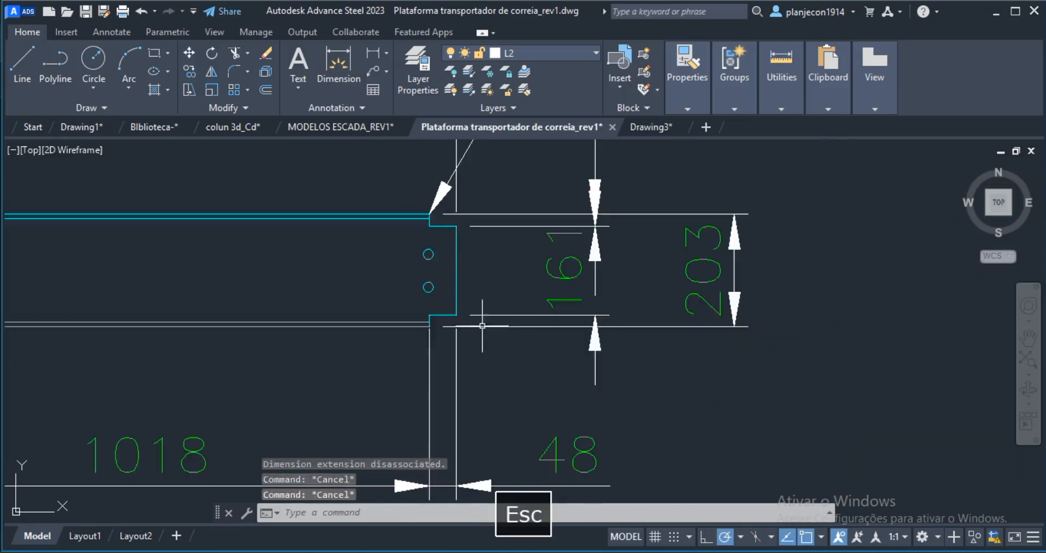
{"action": "scroll", "coordinate": [437, 292], "scroll_direction": "up", "scroll_amount": 2}
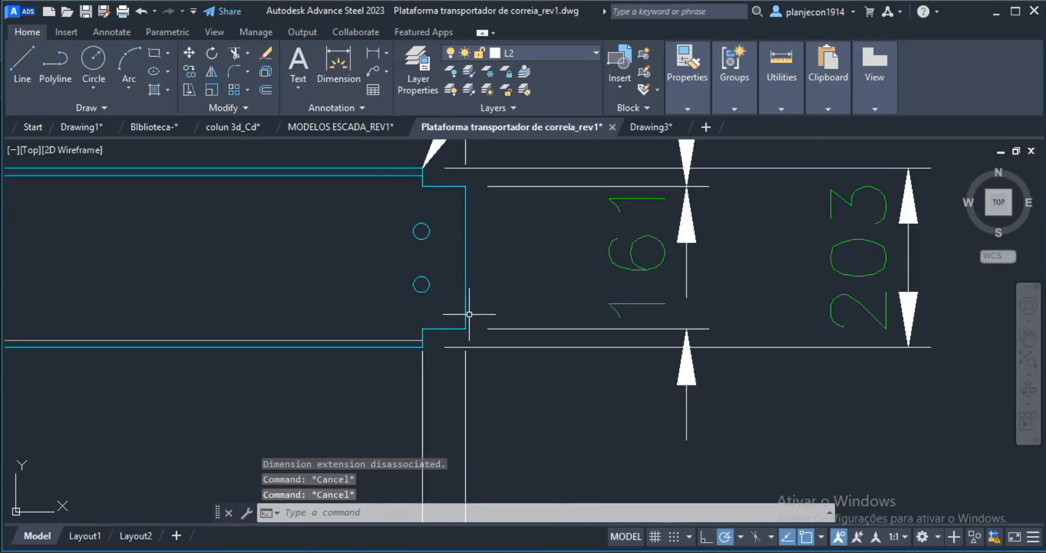
{"action": "scroll", "coordinate": [469, 314], "scroll_direction": "down", "scroll_amount": 4}
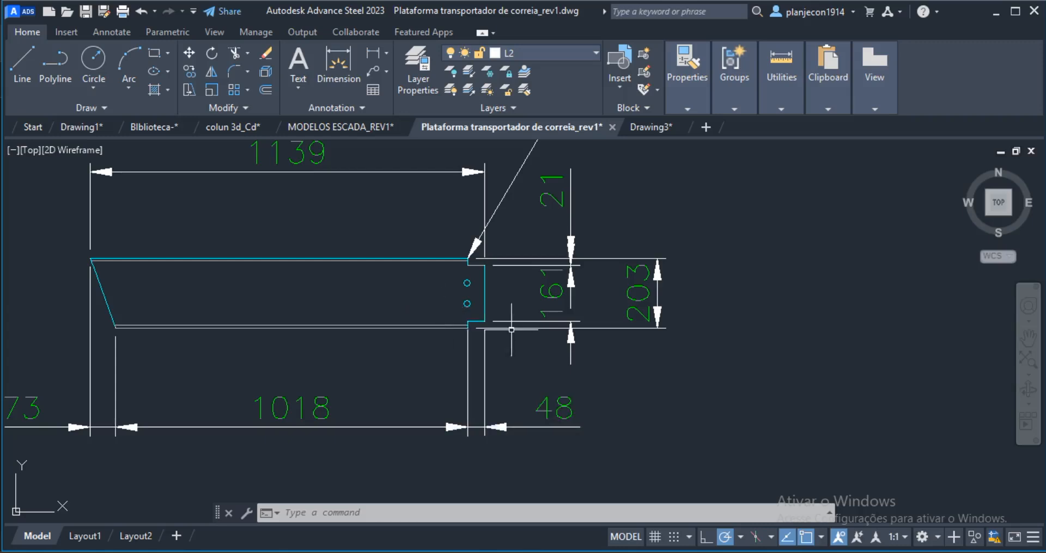
{"action": "scroll", "coordinate": [507, 307], "scroll_direction": "up", "scroll_amount": 3}
{"action": "scroll", "coordinate": [436, 256], "scroll_direction": "down", "scroll_amount": 3}
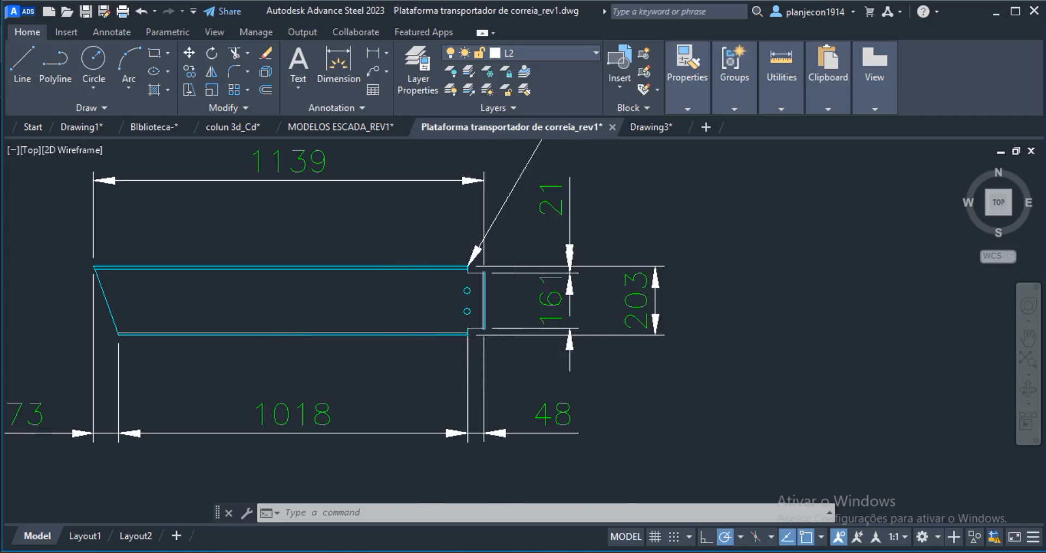
{"action": "scroll", "coordinate": [488, 322], "scroll_direction": "up", "scroll_amount": 2}
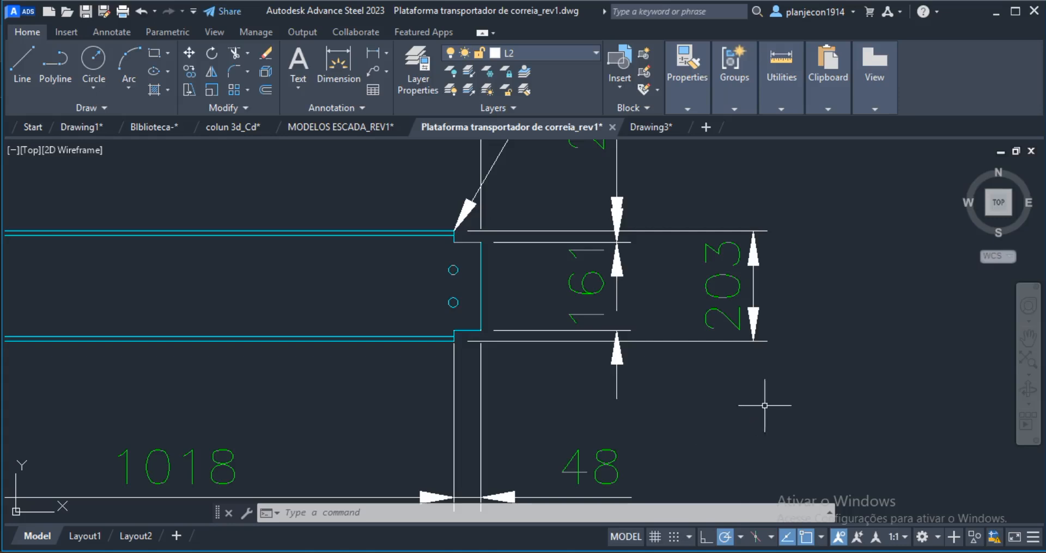
{"action": "scroll", "coordinate": [507, 306], "scroll_direction": "down", "scroll_amount": 6}
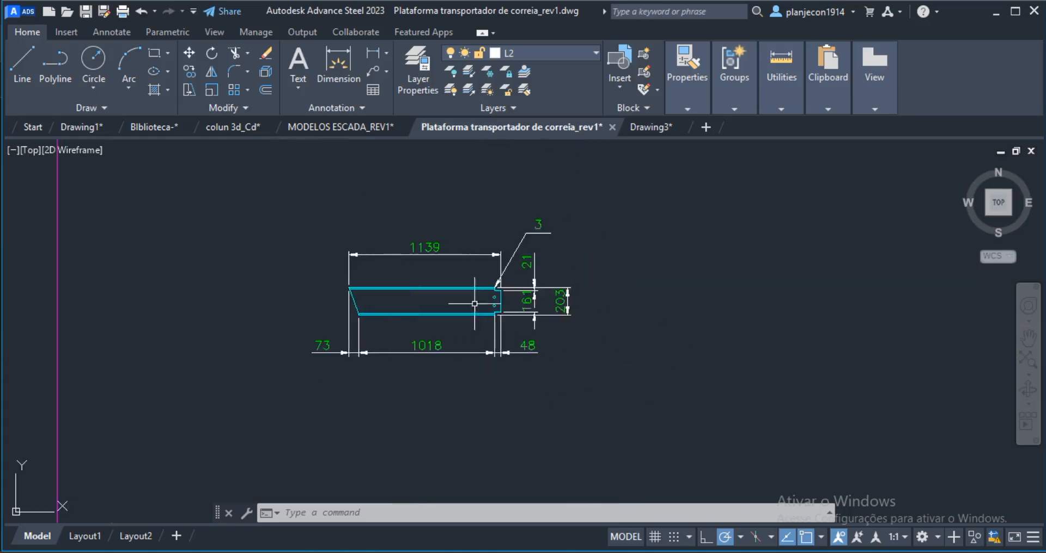
{"action": "scroll", "coordinate": [724, 329], "scroll_direction": "up", "scroll_amount": 2}
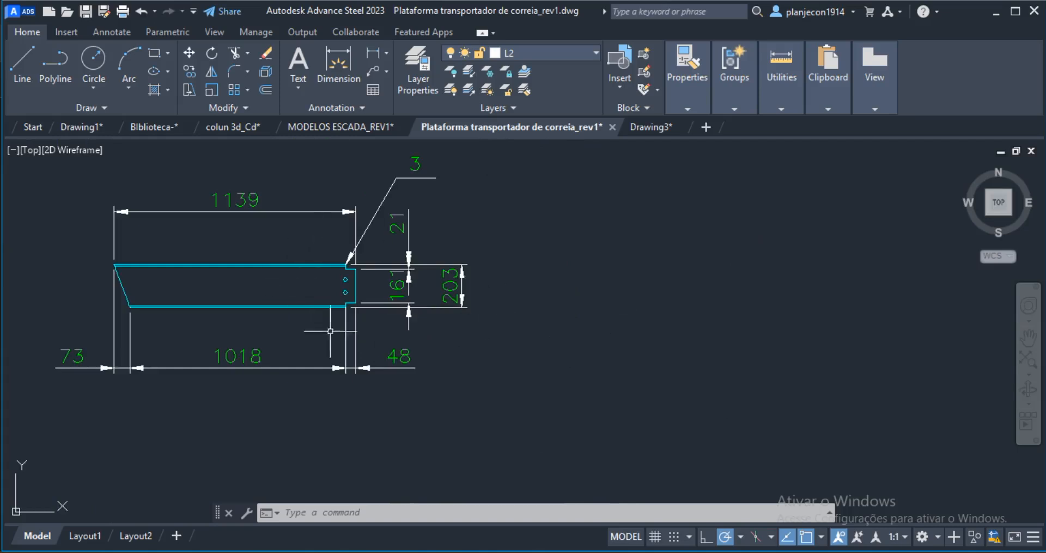
Step: Add center marks to both bolt holes at the notched end of the item 3 beam detail
{"action": "scroll", "coordinate": [329, 286], "scroll_direction": "up", "scroll_amount": 6}
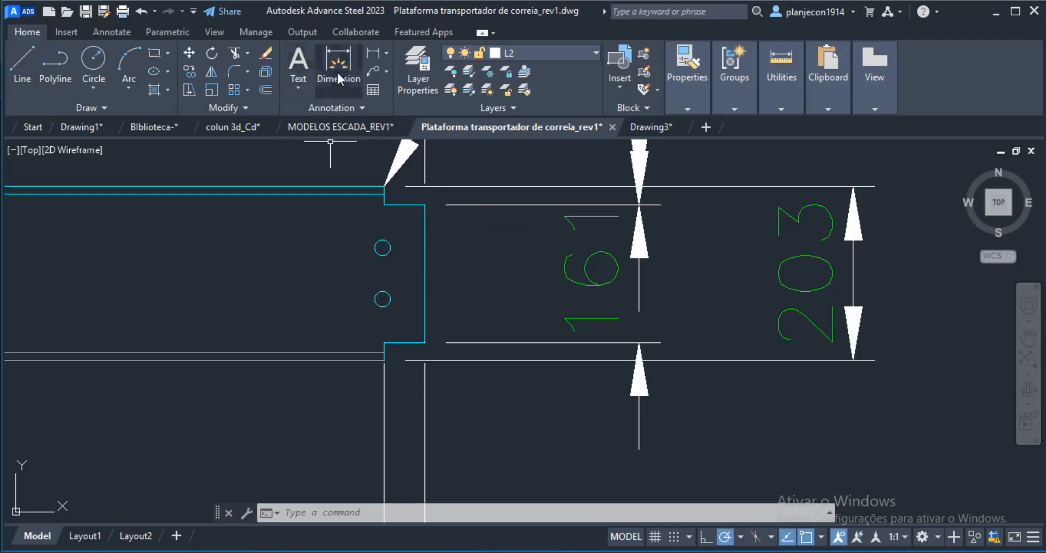
{"action": "left_click", "coordinate": [254, 32]}
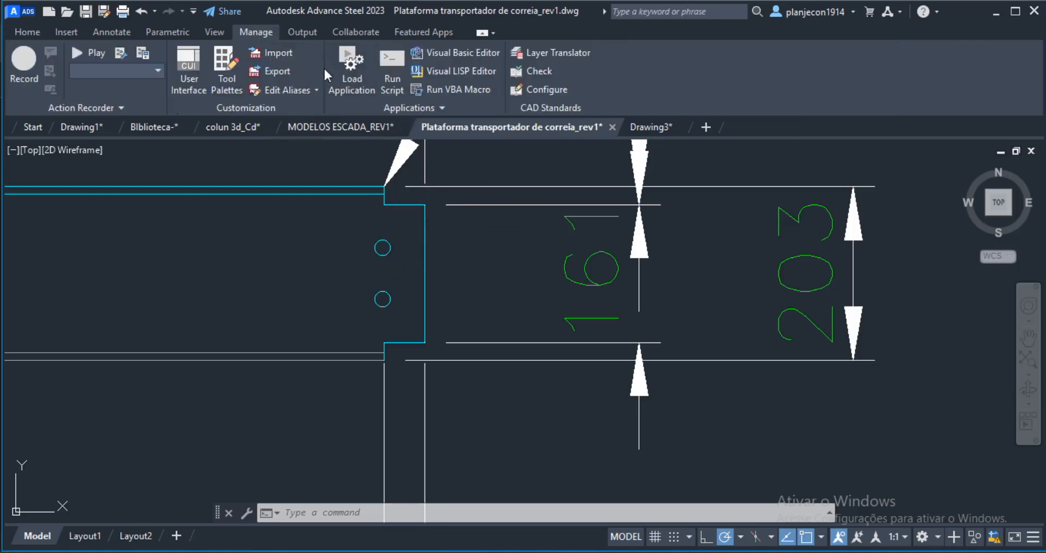
{"action": "left_click", "coordinate": [113, 34]}
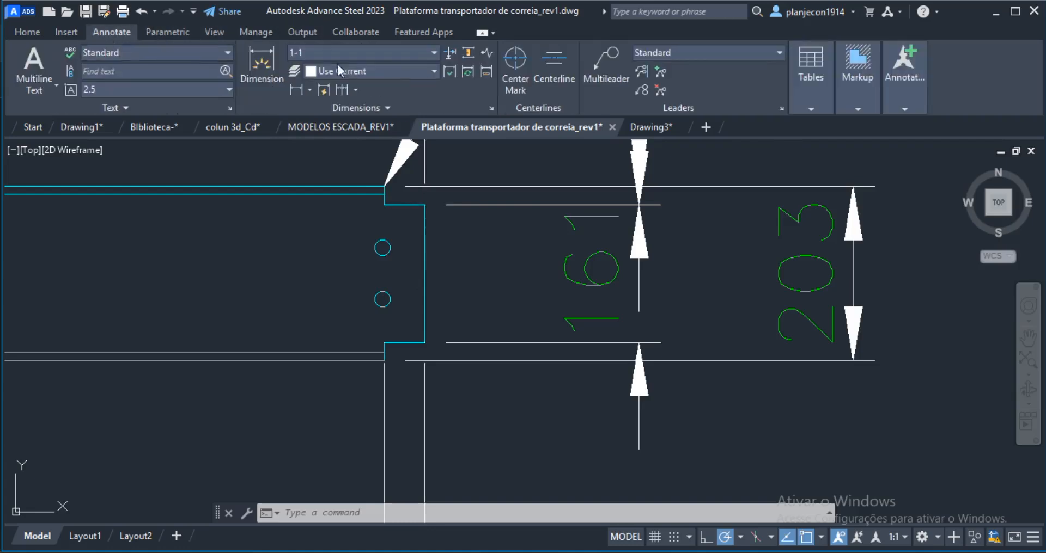
{"action": "left_click", "coordinate": [515, 61]}
{"action": "left_click", "coordinate": [391, 250]}
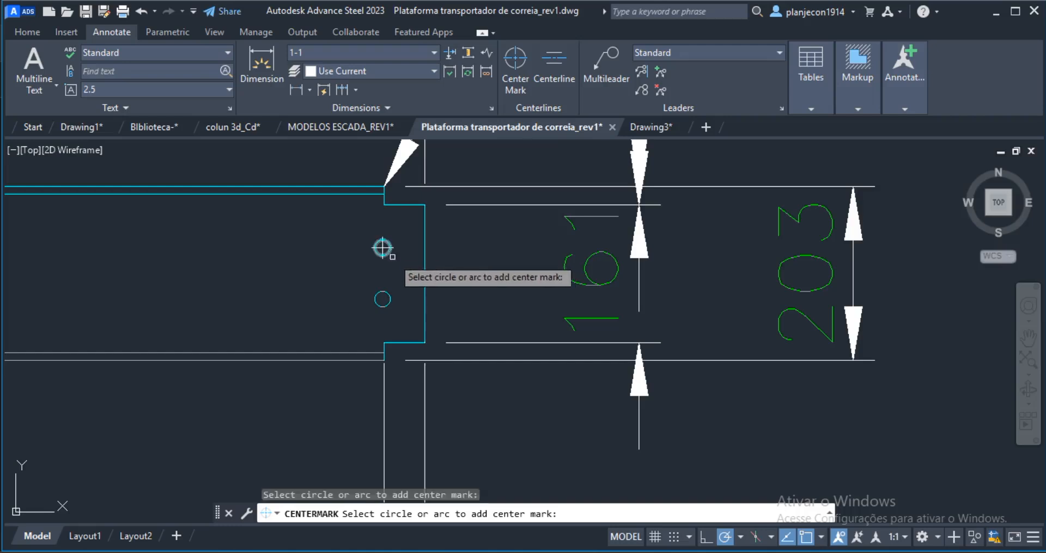
{"action": "left_click", "coordinate": [393, 298]}
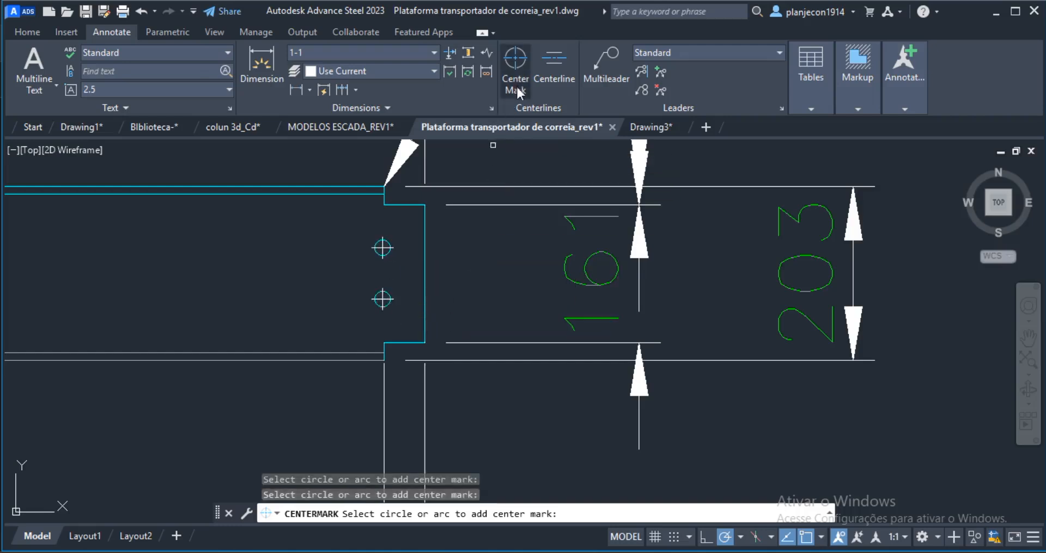
{"action": "key", "text": "Return"}
{"action": "scroll", "coordinate": [506, 238], "scroll_direction": "down", "scroll_amount": 2}
{"action": "middle_click_drag", "start_coordinate": [432, 285], "coordinate": [524, 287]}
{"action": "scroll", "coordinate": [549, 283], "scroll_direction": "up", "scroll_amount": 2}
{"action": "scroll", "coordinate": [382, 363], "scroll_direction": "down", "scroll_amount": 3}
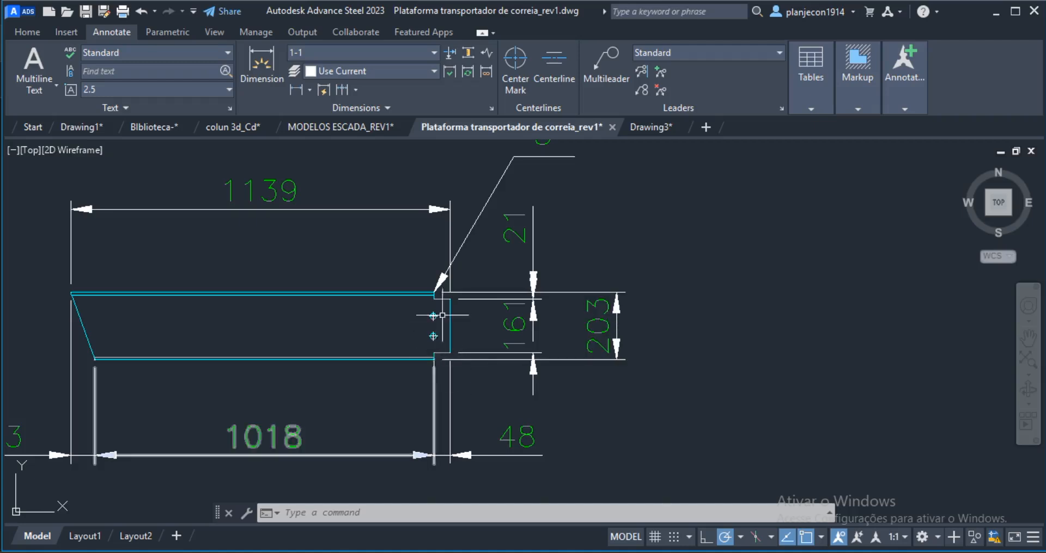
{"action": "scroll", "coordinate": [450, 310], "scroll_direction": "up", "scroll_amount": 4}
{"action": "scroll", "coordinate": [382, 267], "scroll_direction": "down", "scroll_amount": 4}
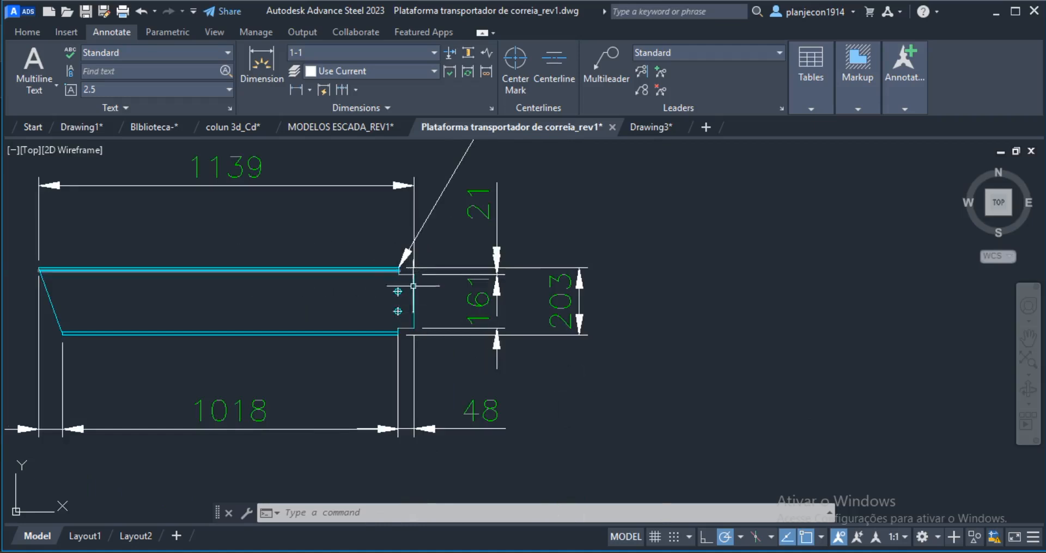
{"action": "scroll", "coordinate": [533, 247], "scroll_direction": "down", "scroll_amount": 4}
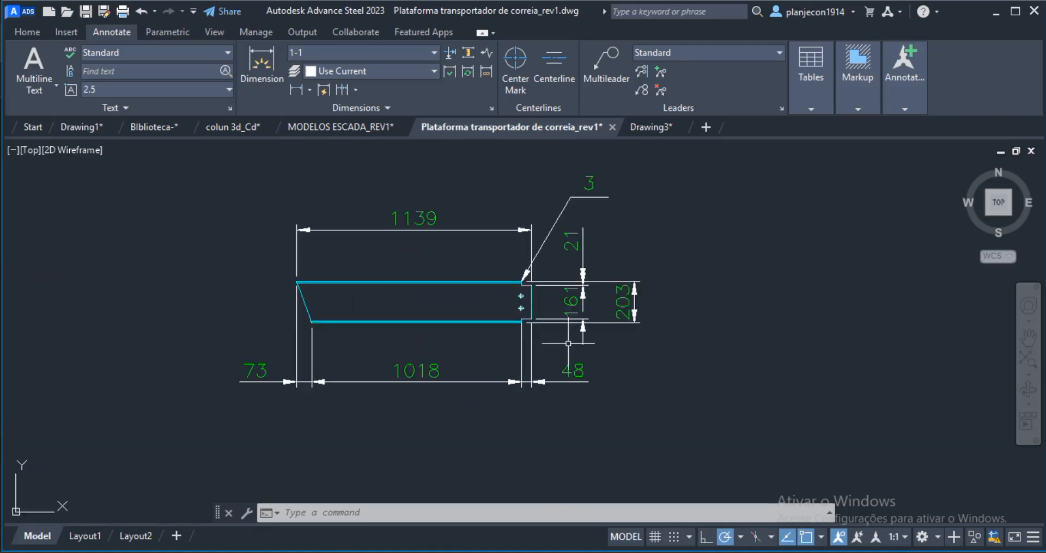